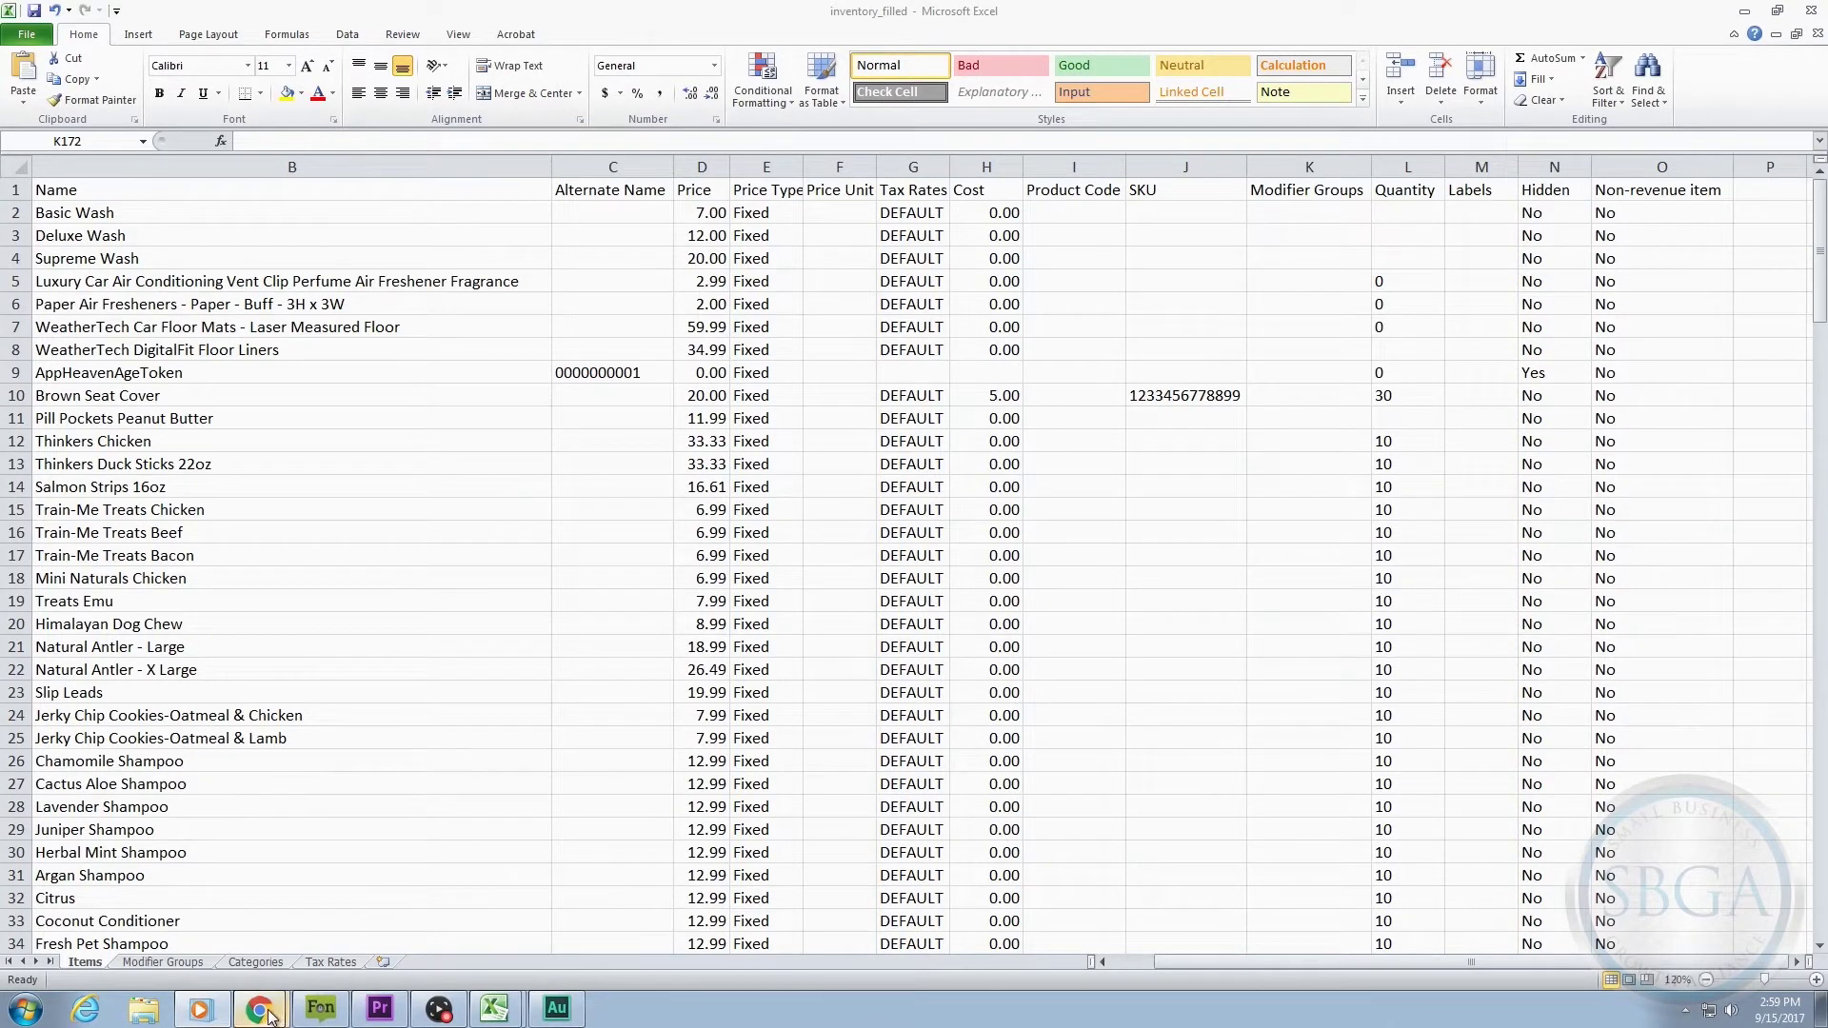
- Bring the Clover Home dashboard window in Chrome to the front
mouse_move(270, 1016)
click(175, 965)
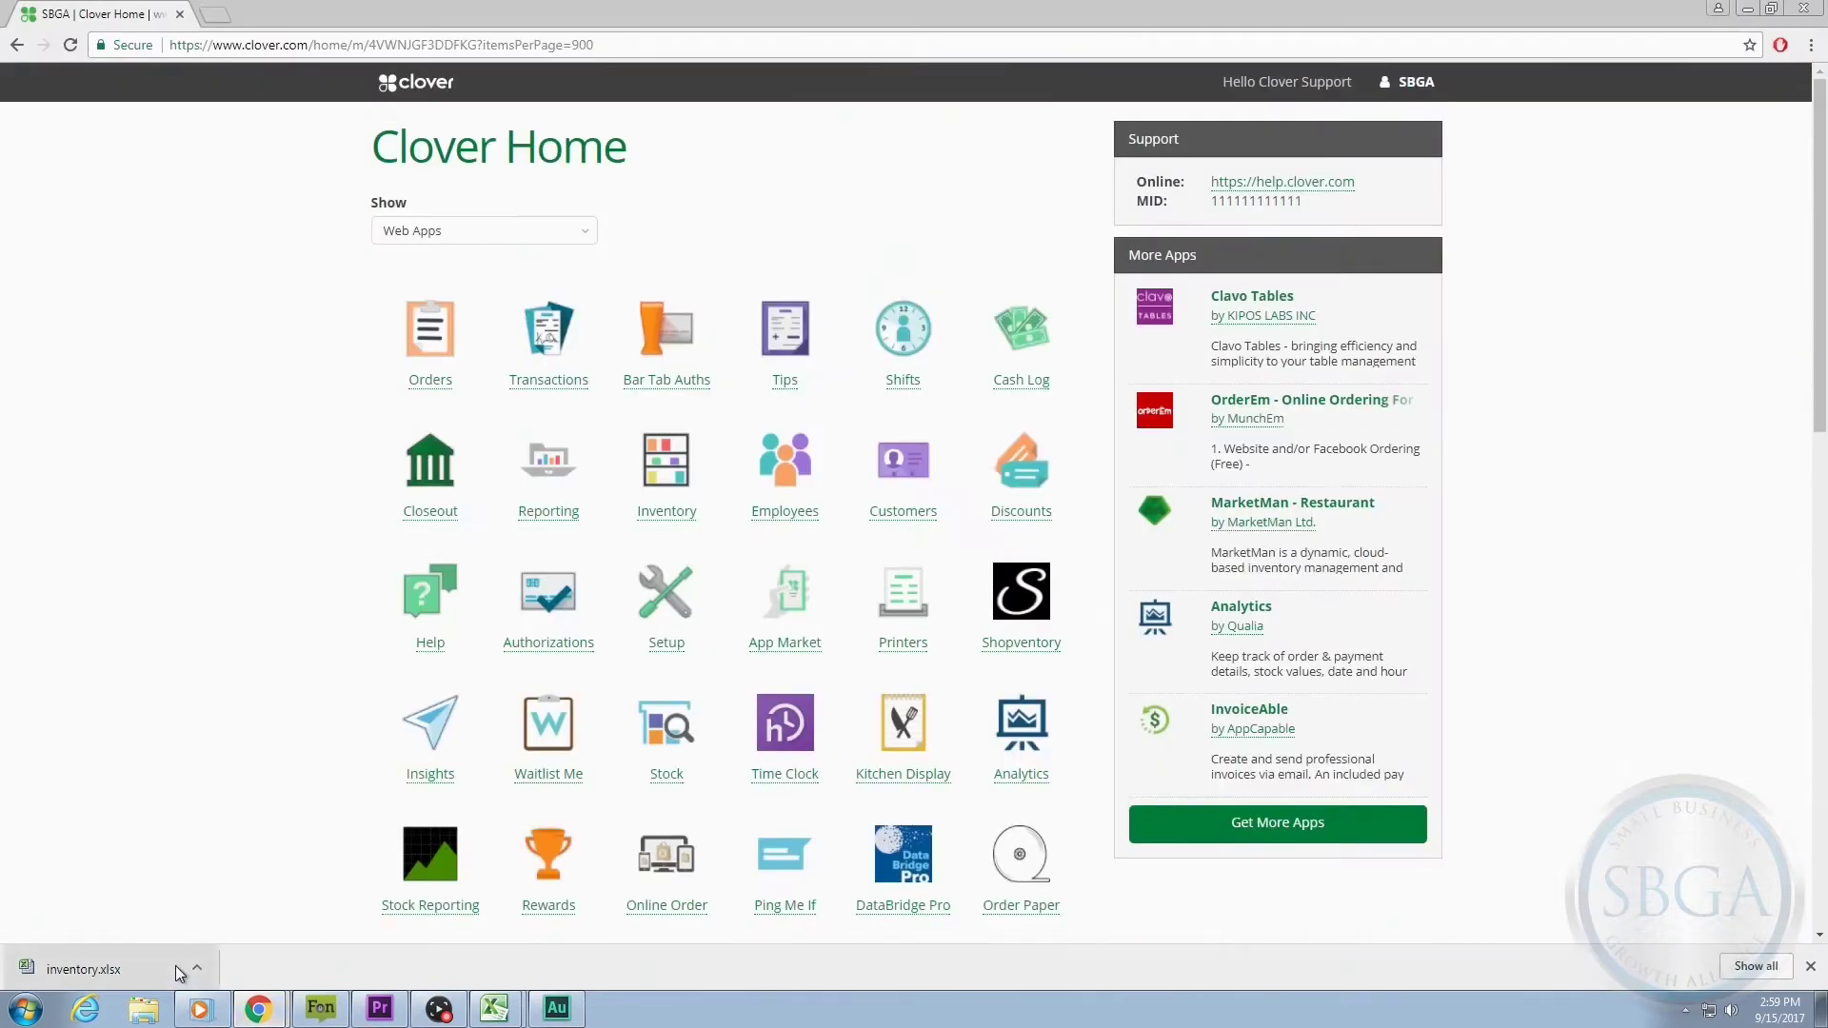
- Open Clover's Inventory page and export the inventory as inventory (1).xlsx
click(688, 516)
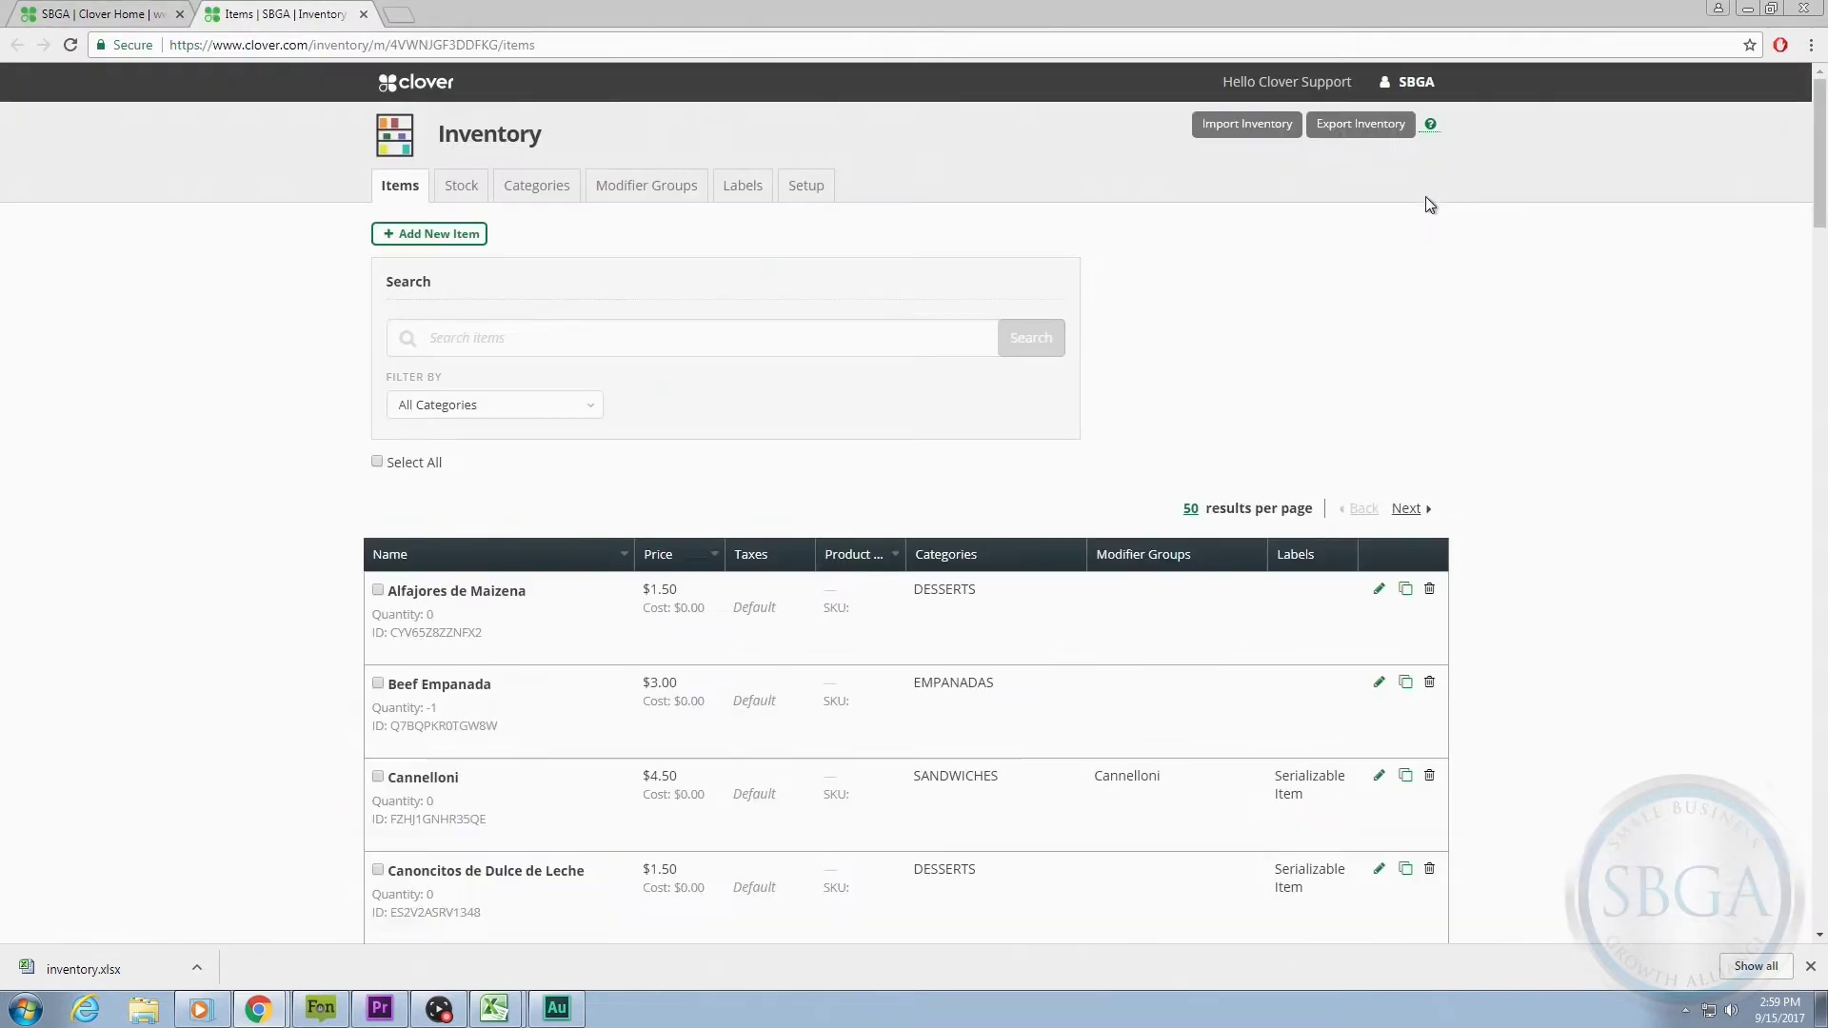
click(1400, 139)
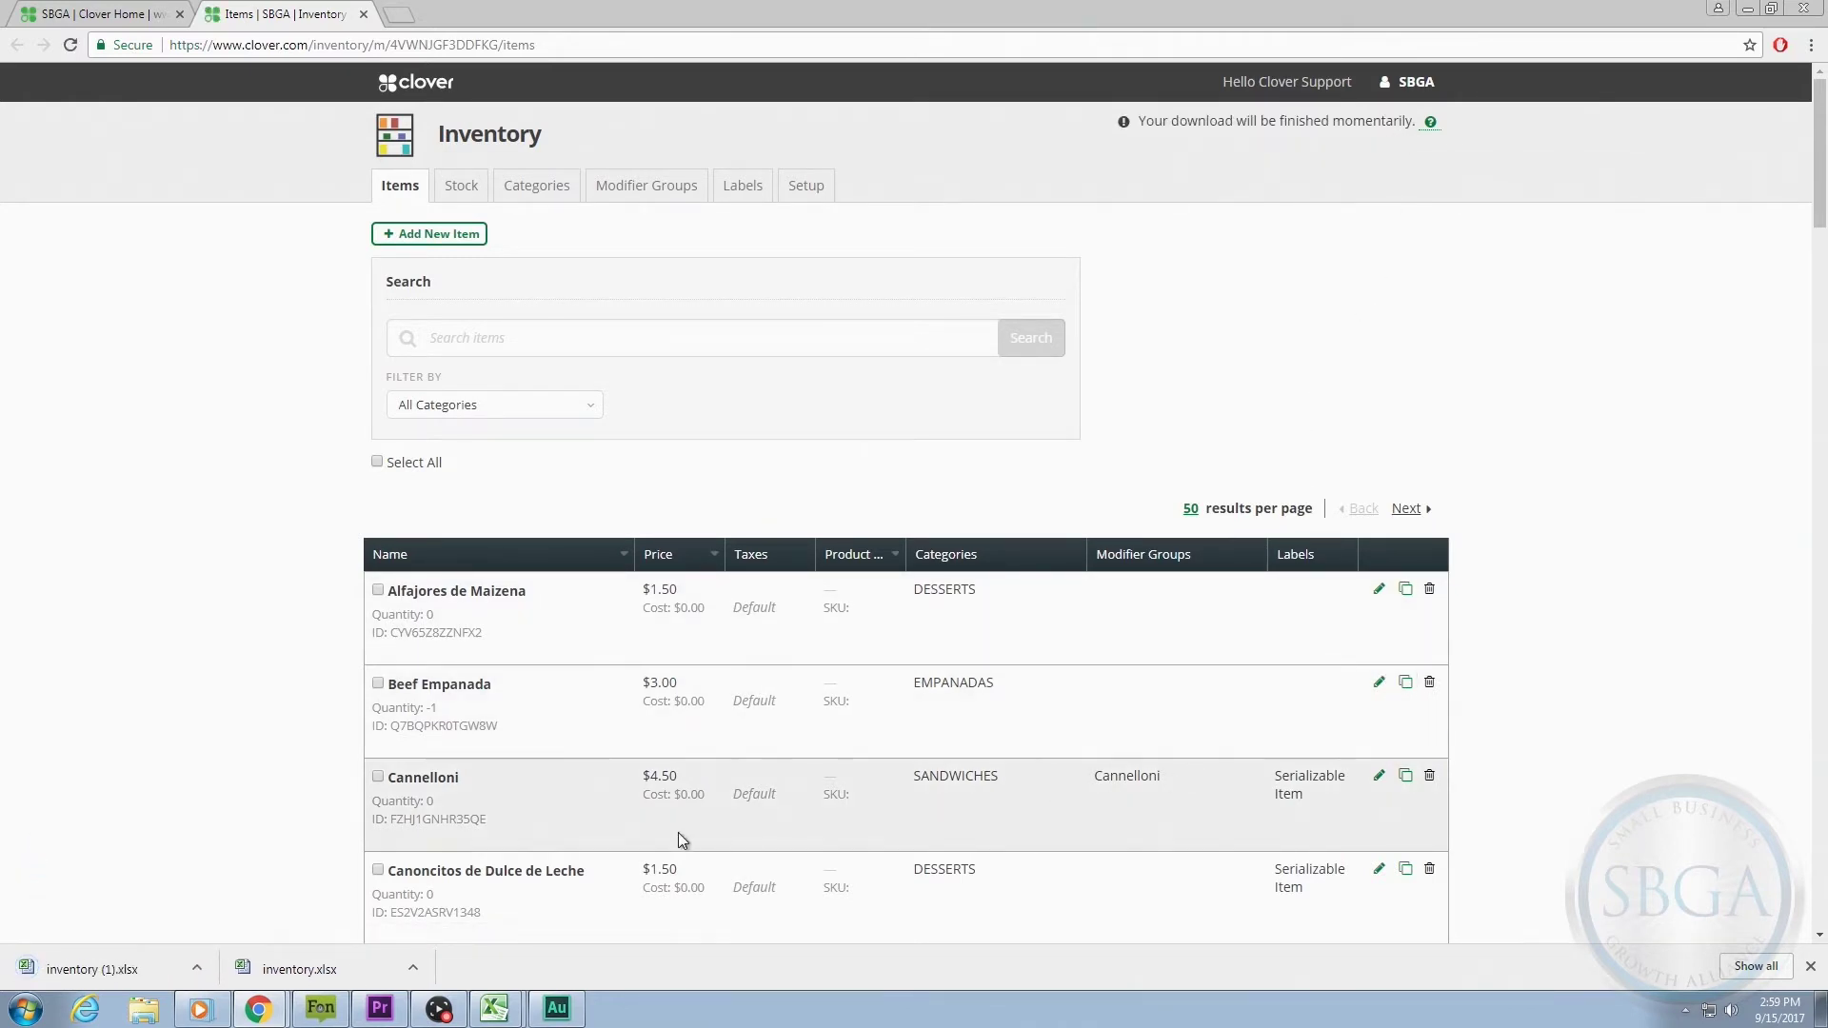
mouse_move(495, 1014)
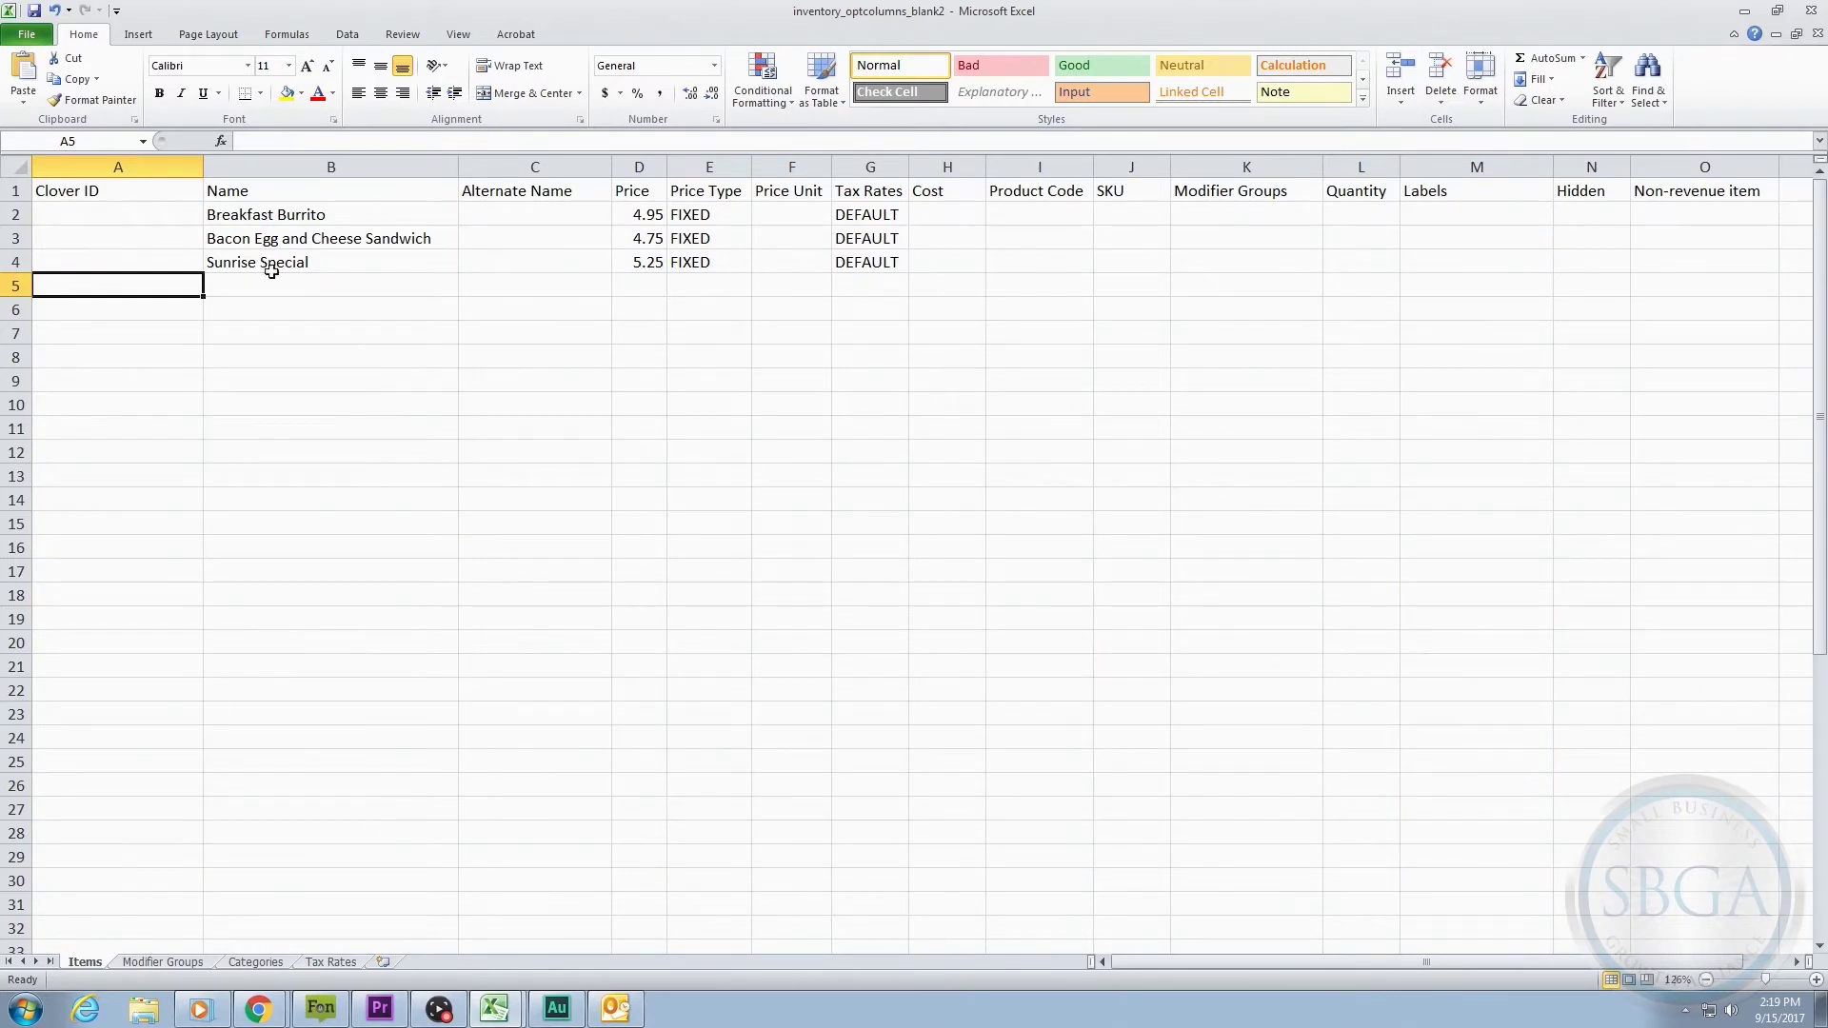
- Review the Clover ID and Alternate Name columns in the inventory_optcolumns_blank2 Items sheet
click(150, 168)
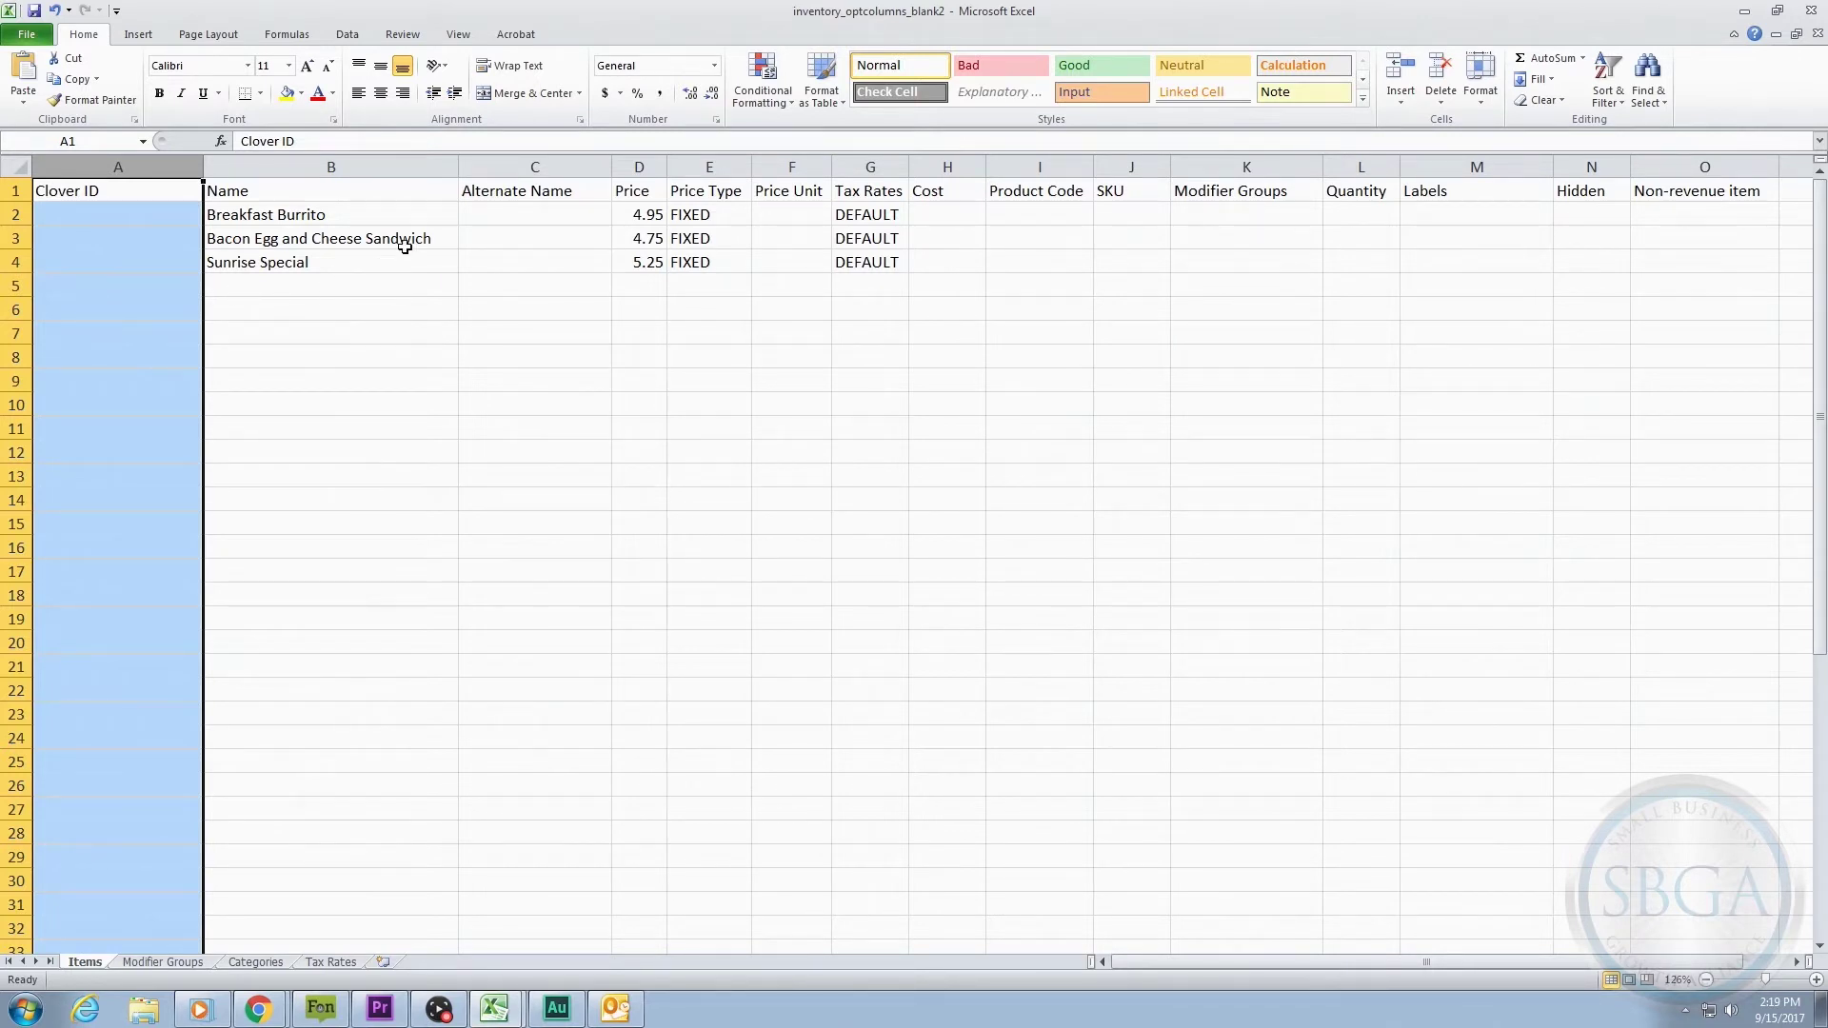
click(478, 159)
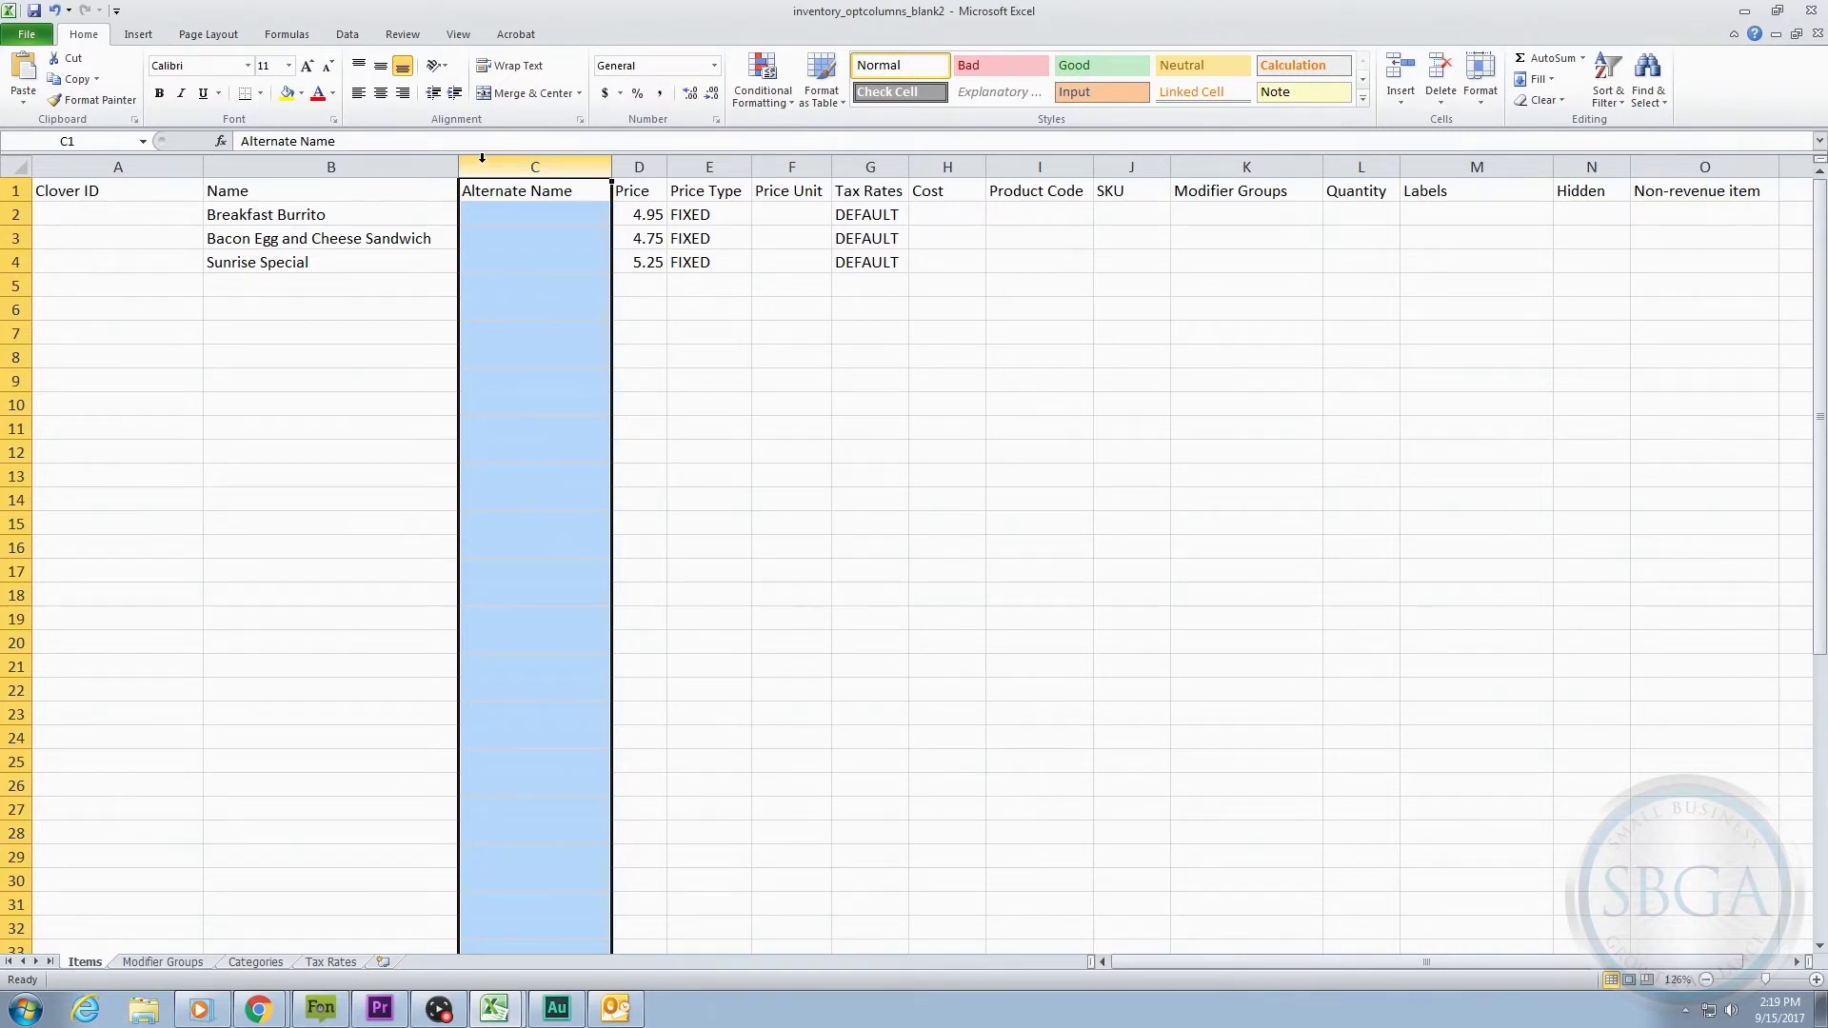
- Enter '3-Egg Breakfast' as Sunrise Special's alternate name in cell C4
click(502, 264)
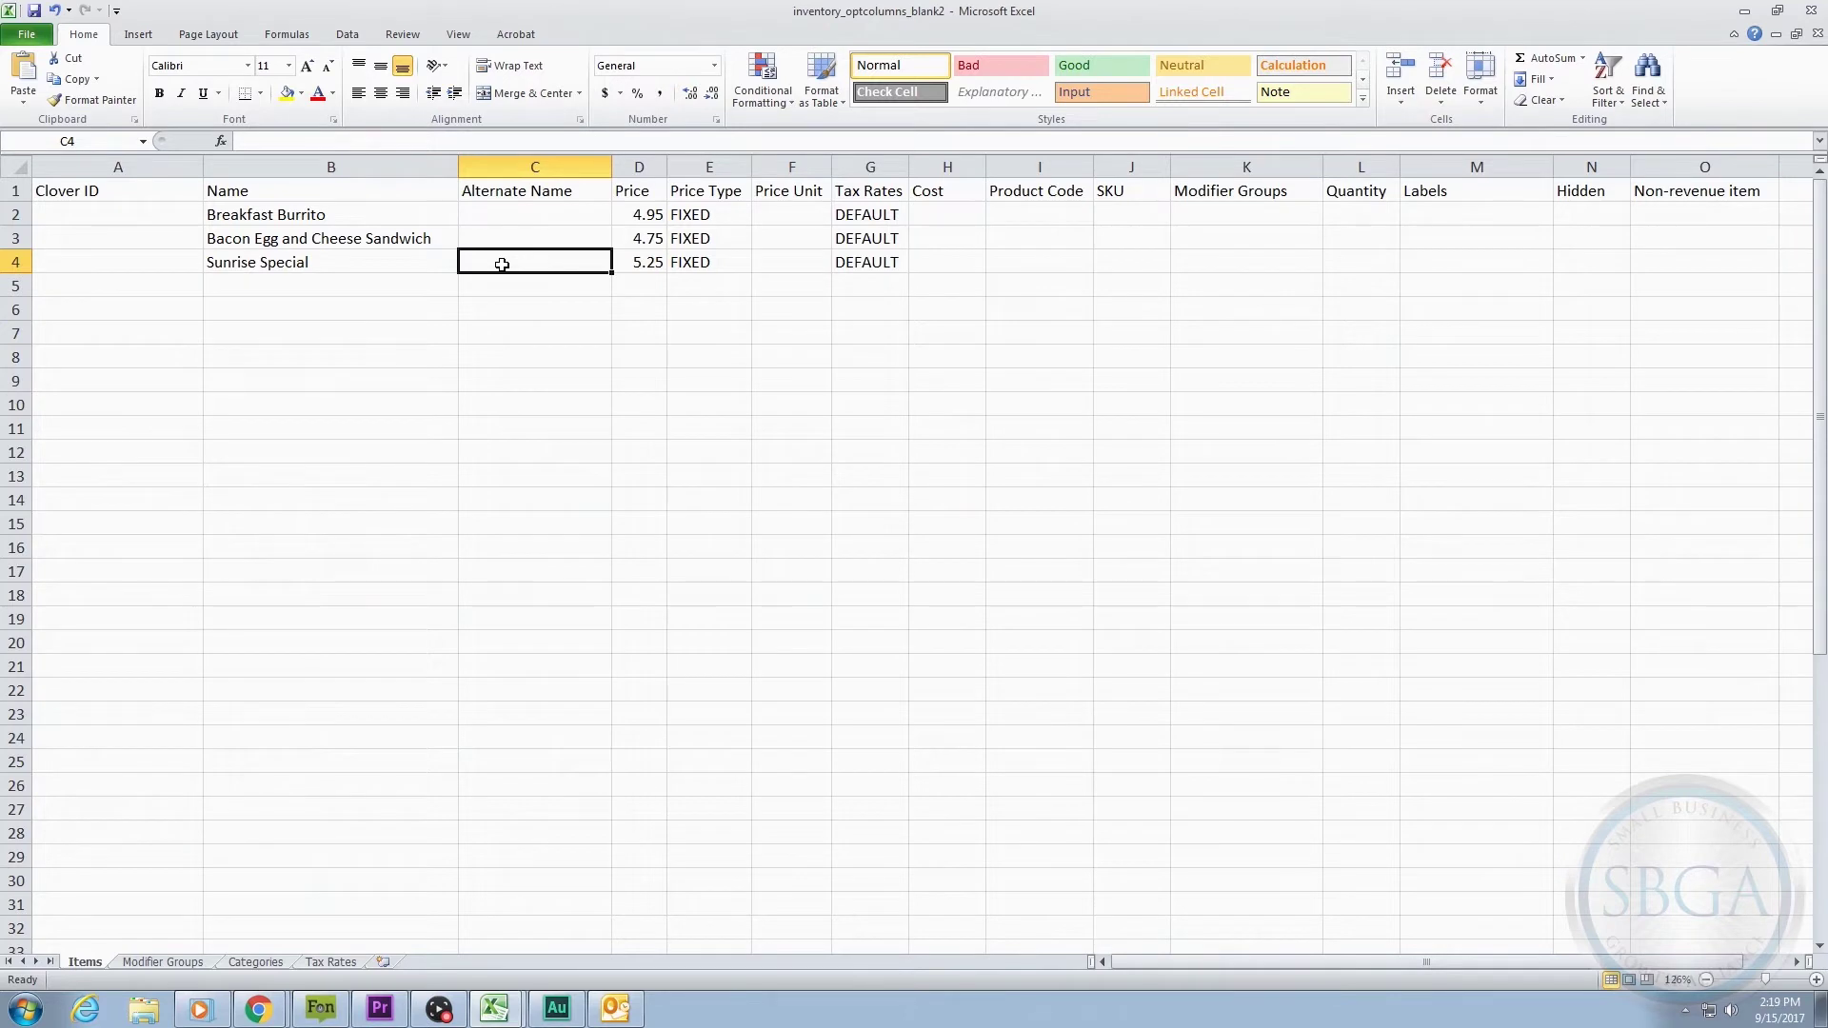
text(3-Egg Breakfast)
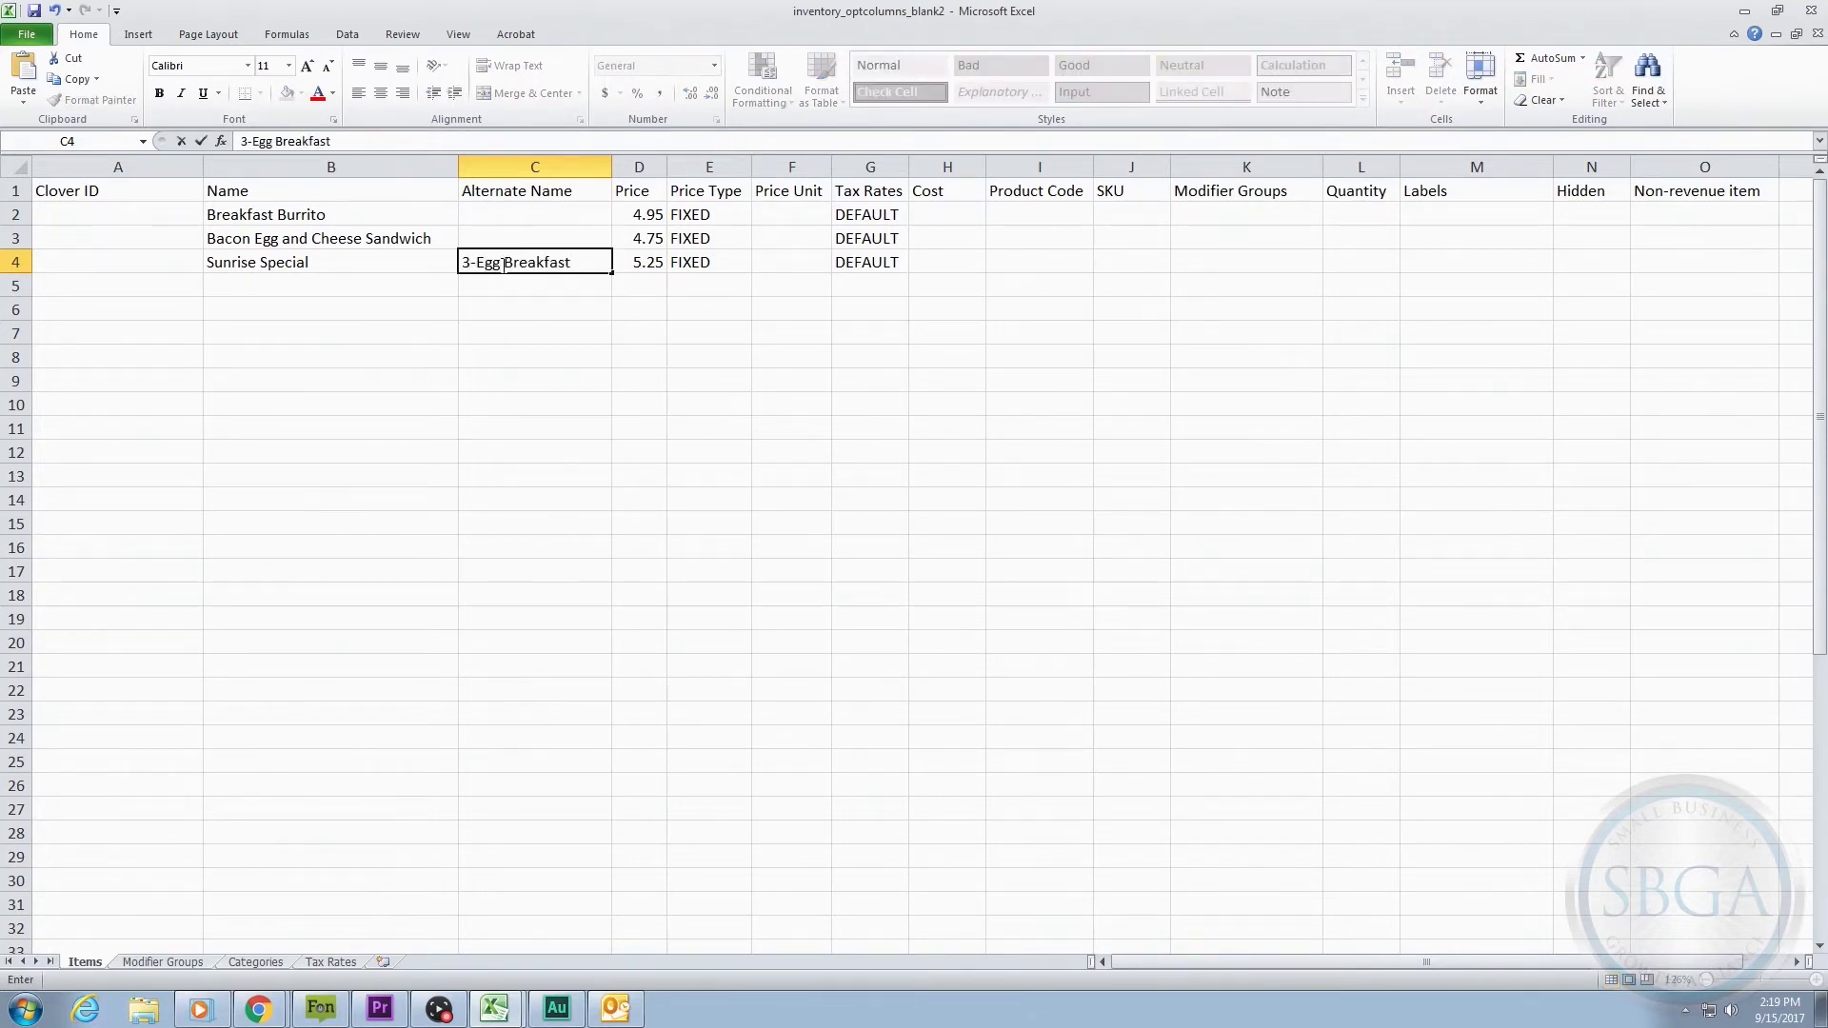
key(Return)
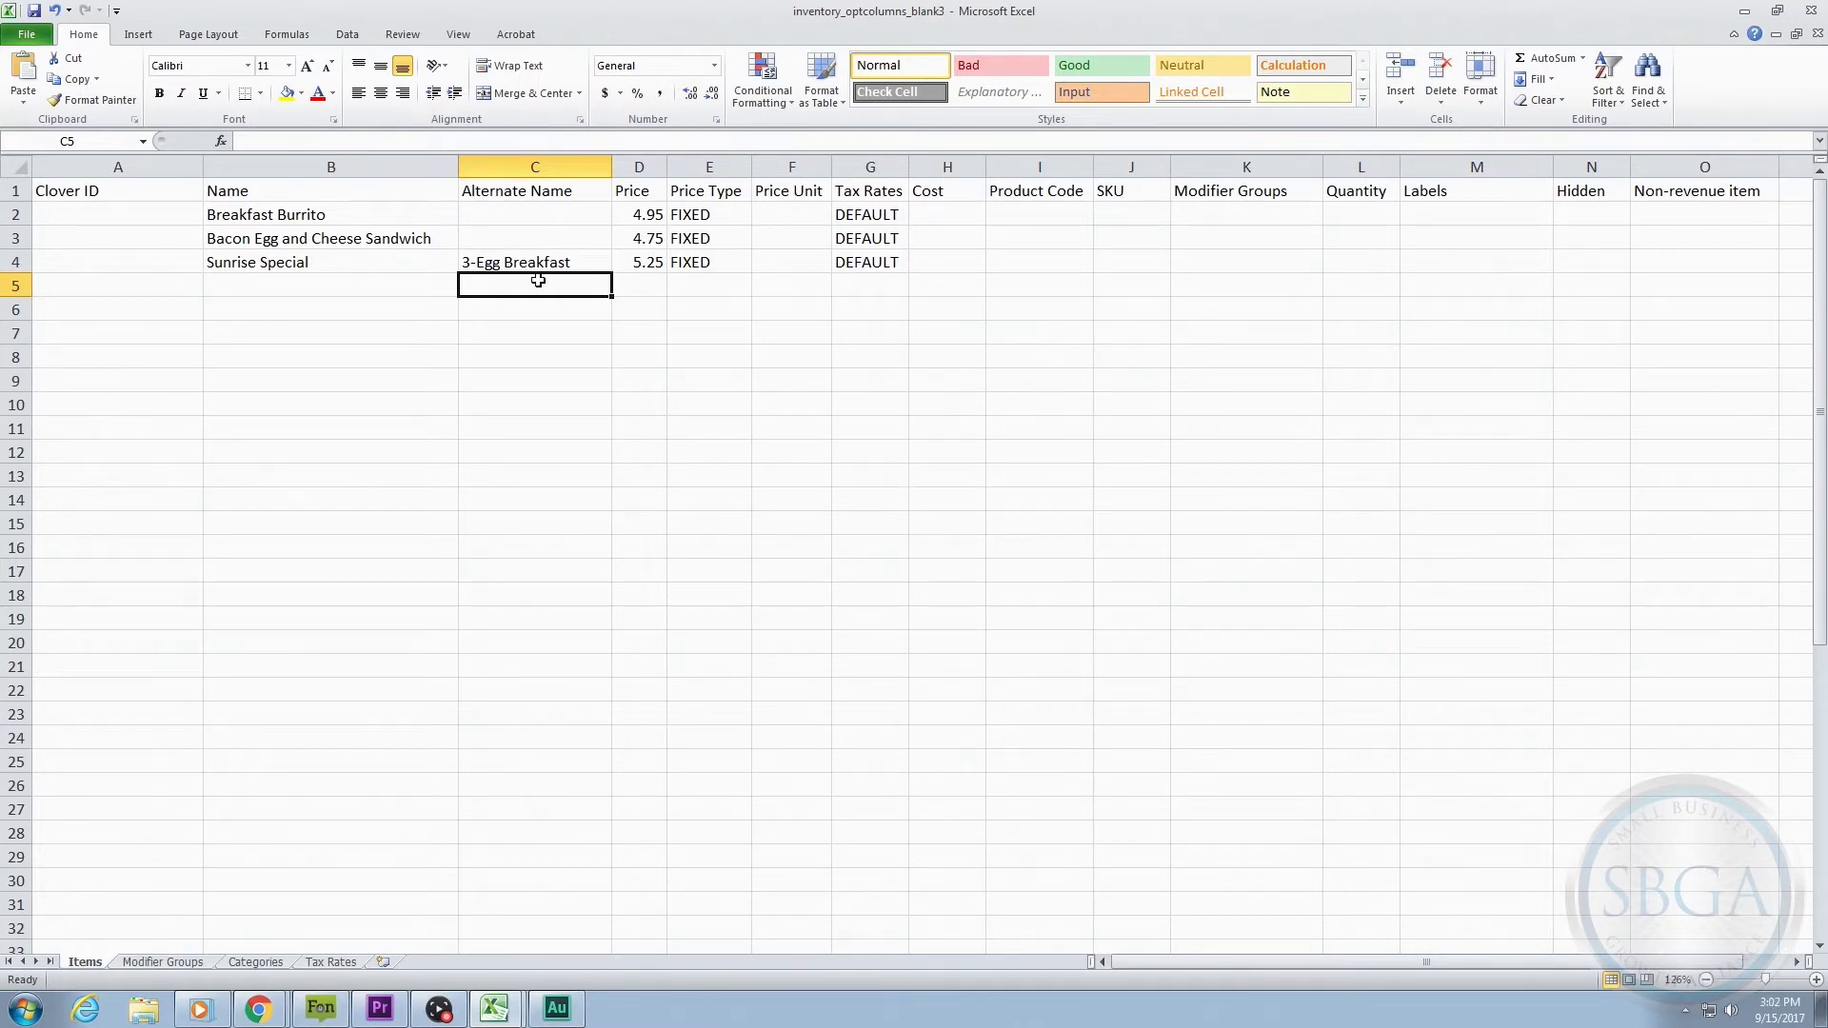
click(945, 165)
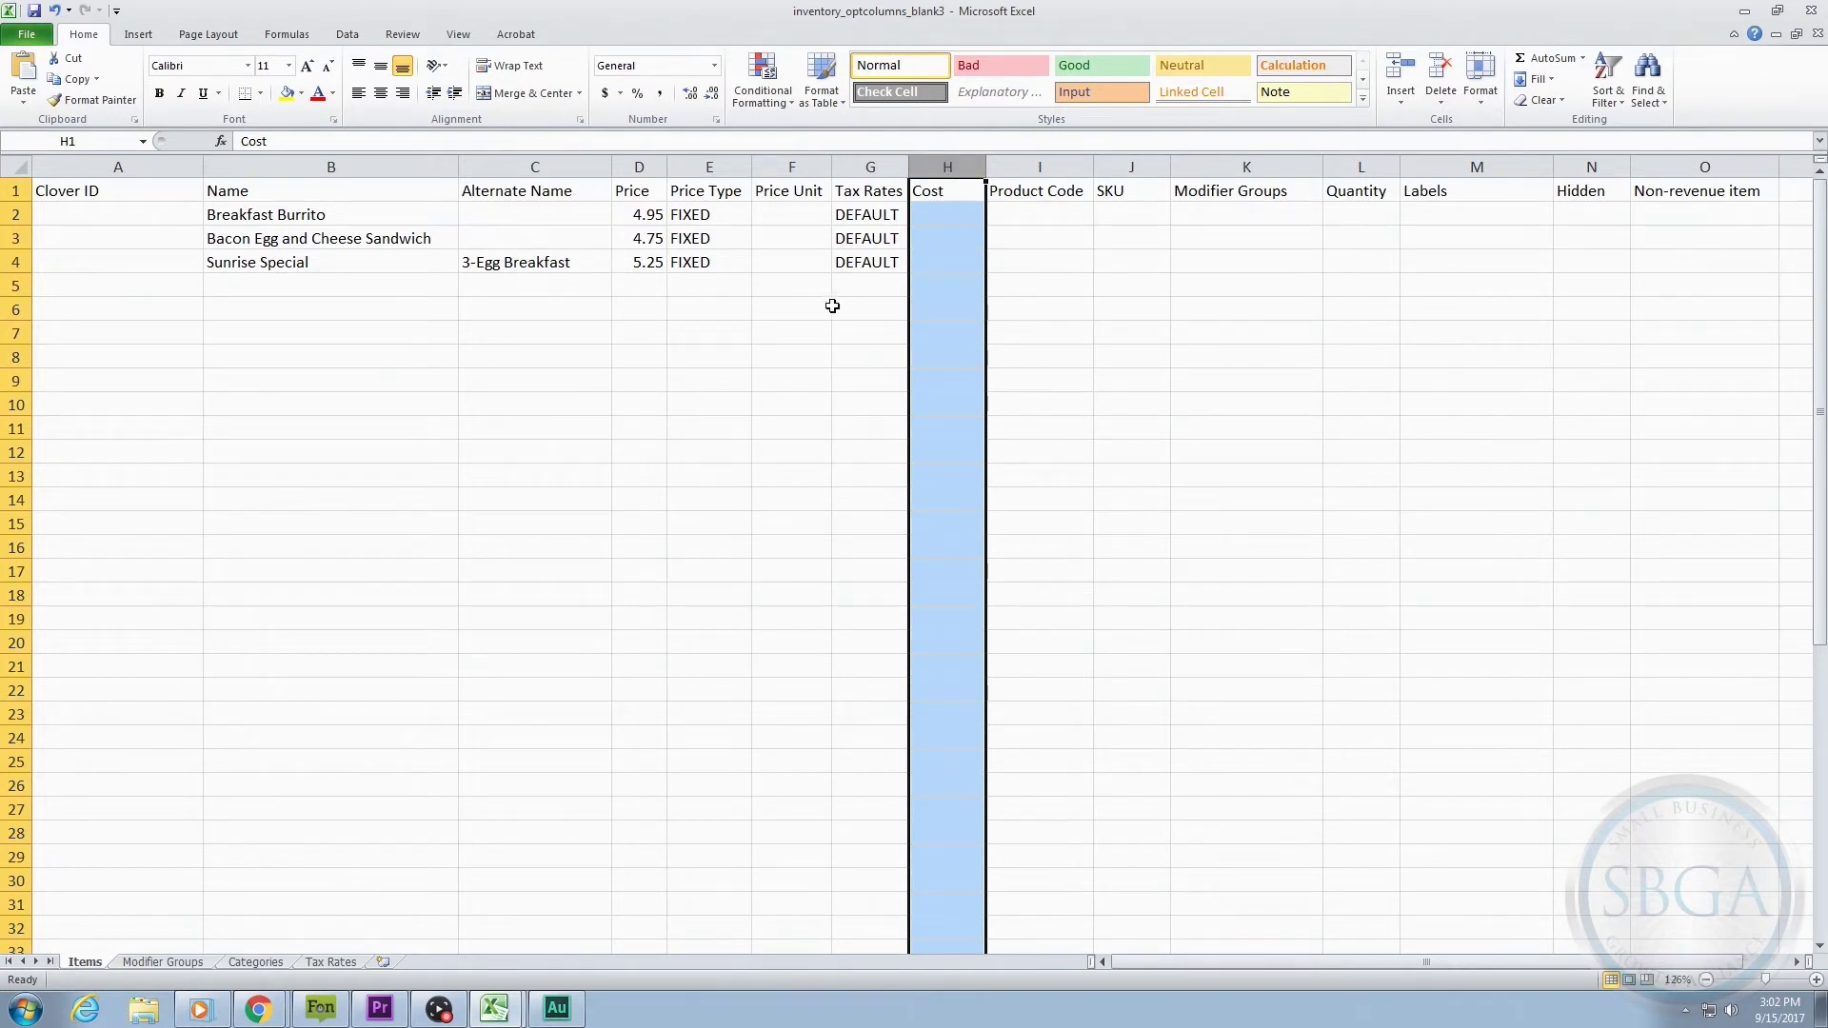
- Enter a cost of 1.50 for Sunrise Special in cell H4
click(622, 262)
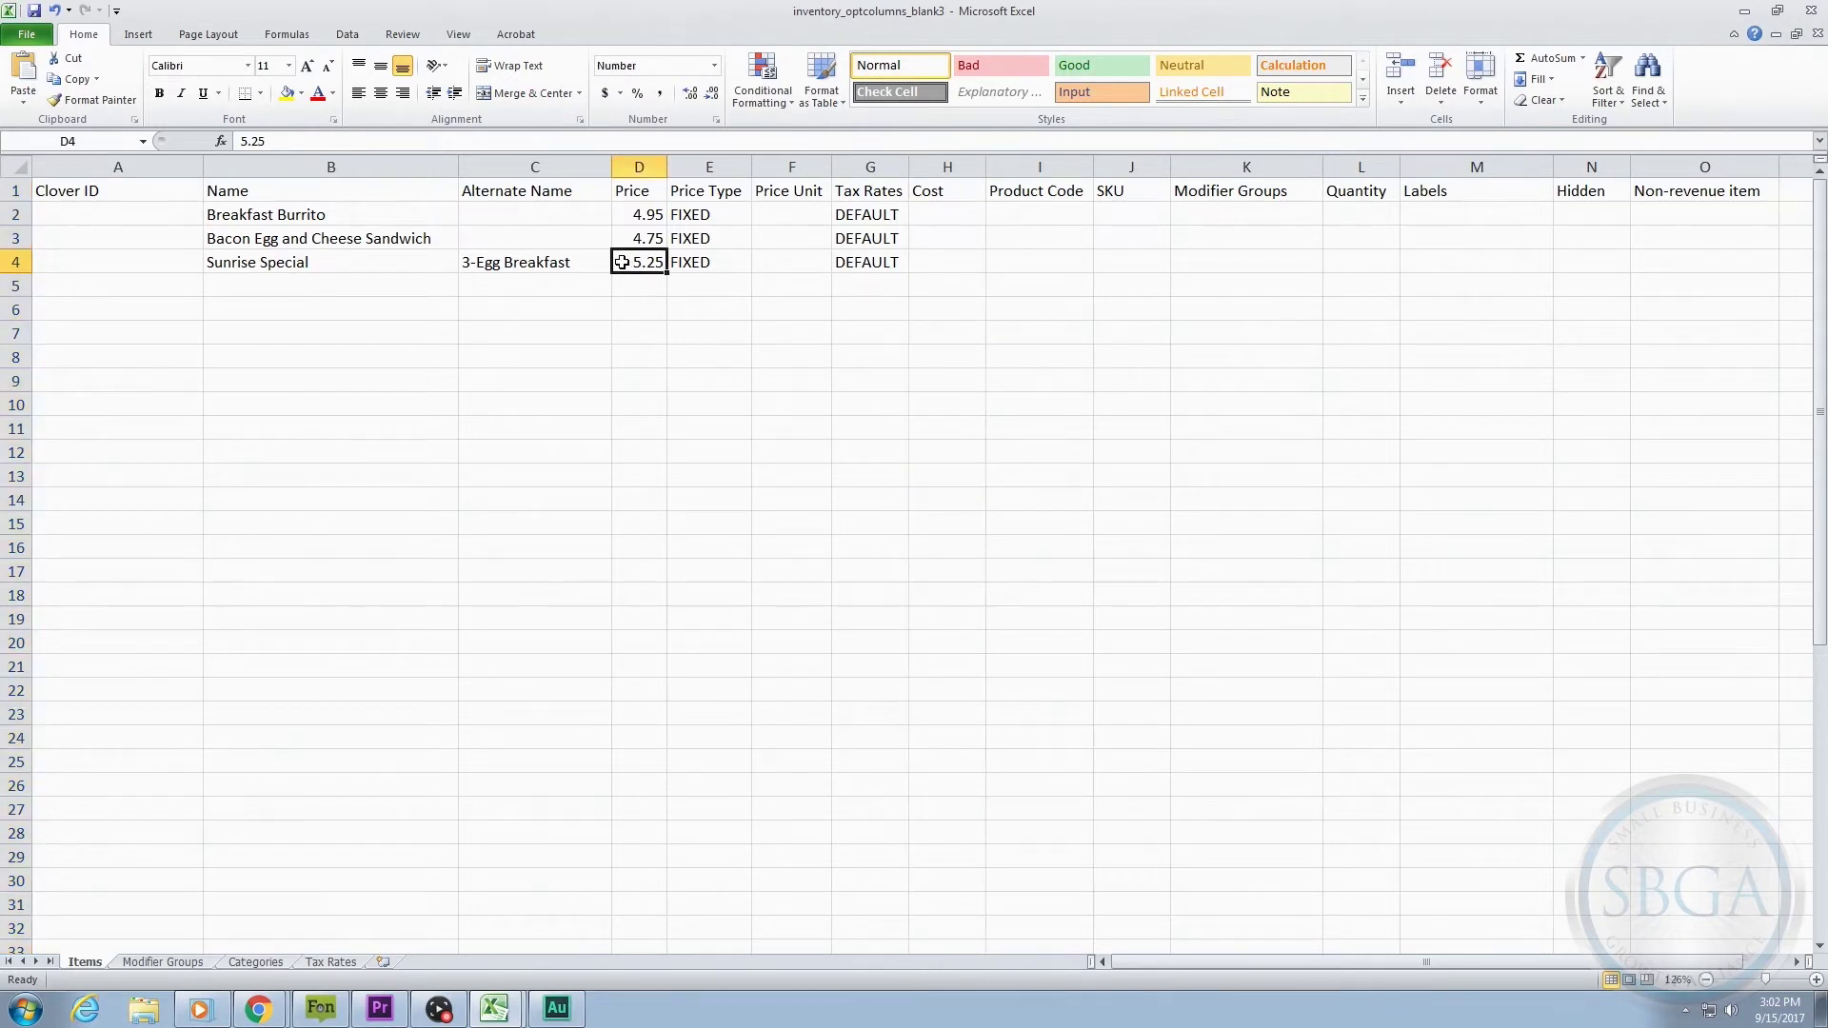
click(926, 262)
text(1.5)
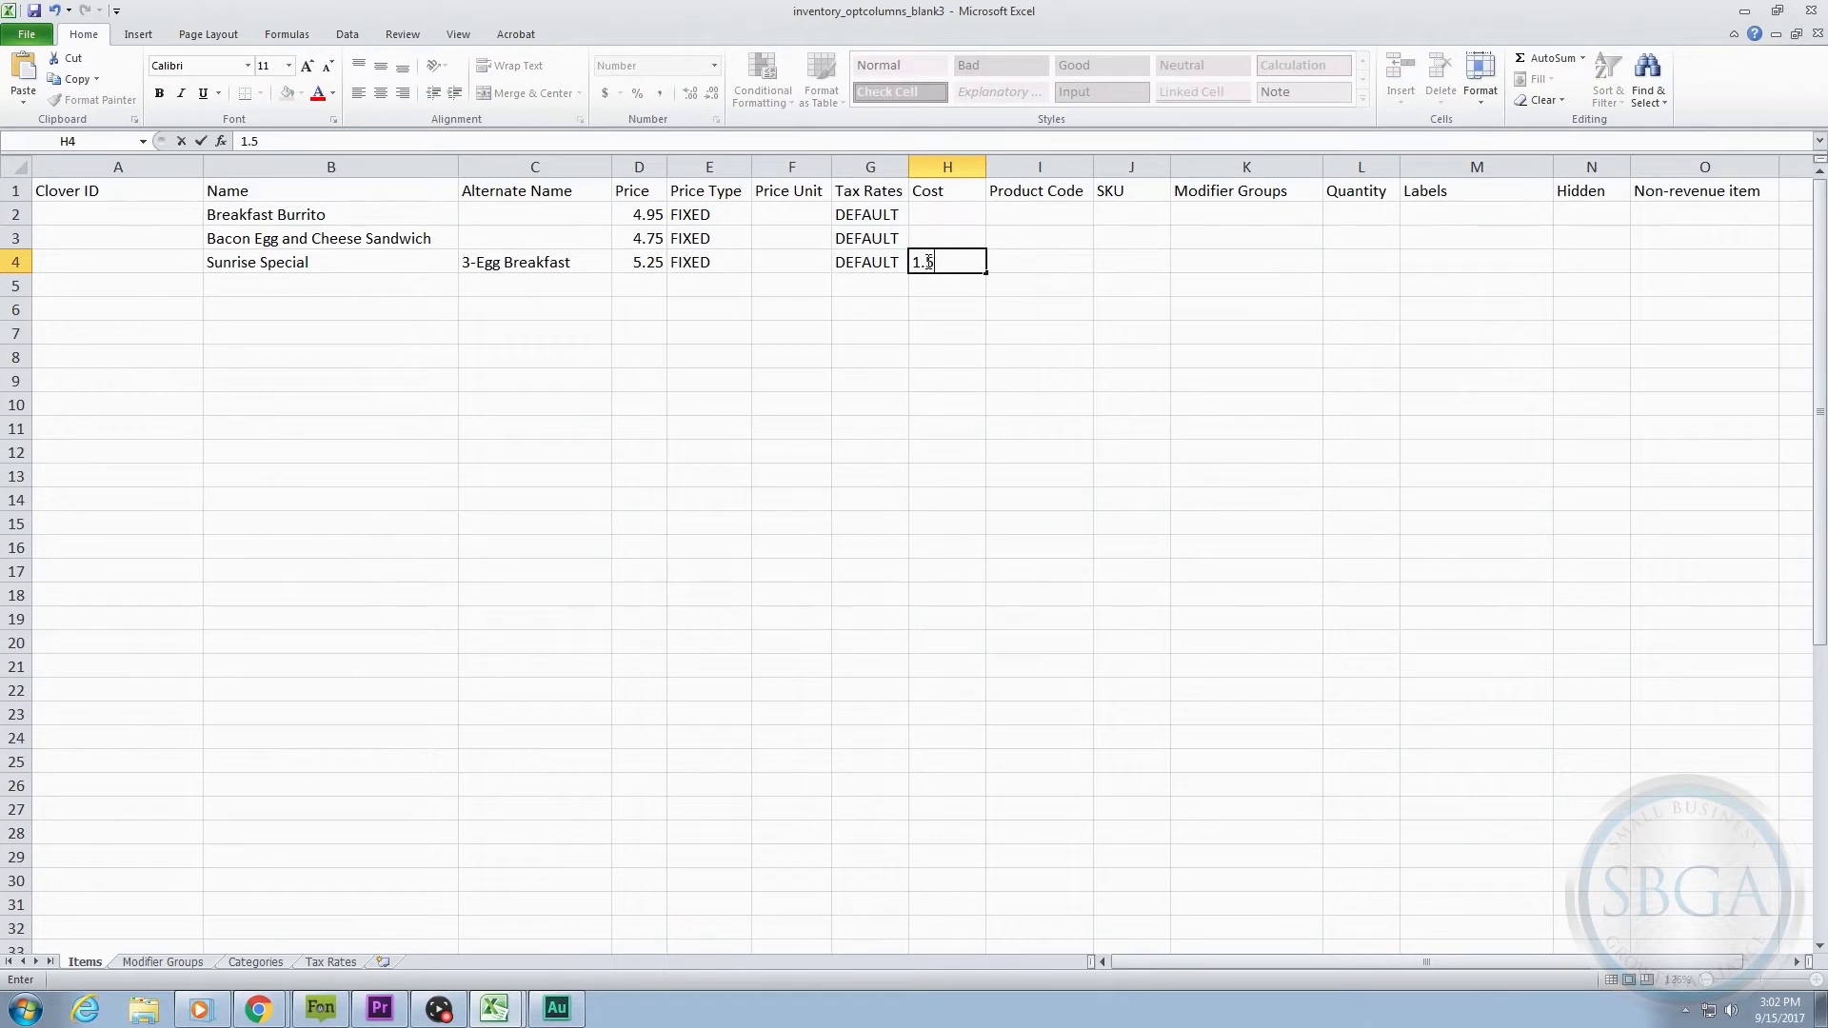
key(Return)
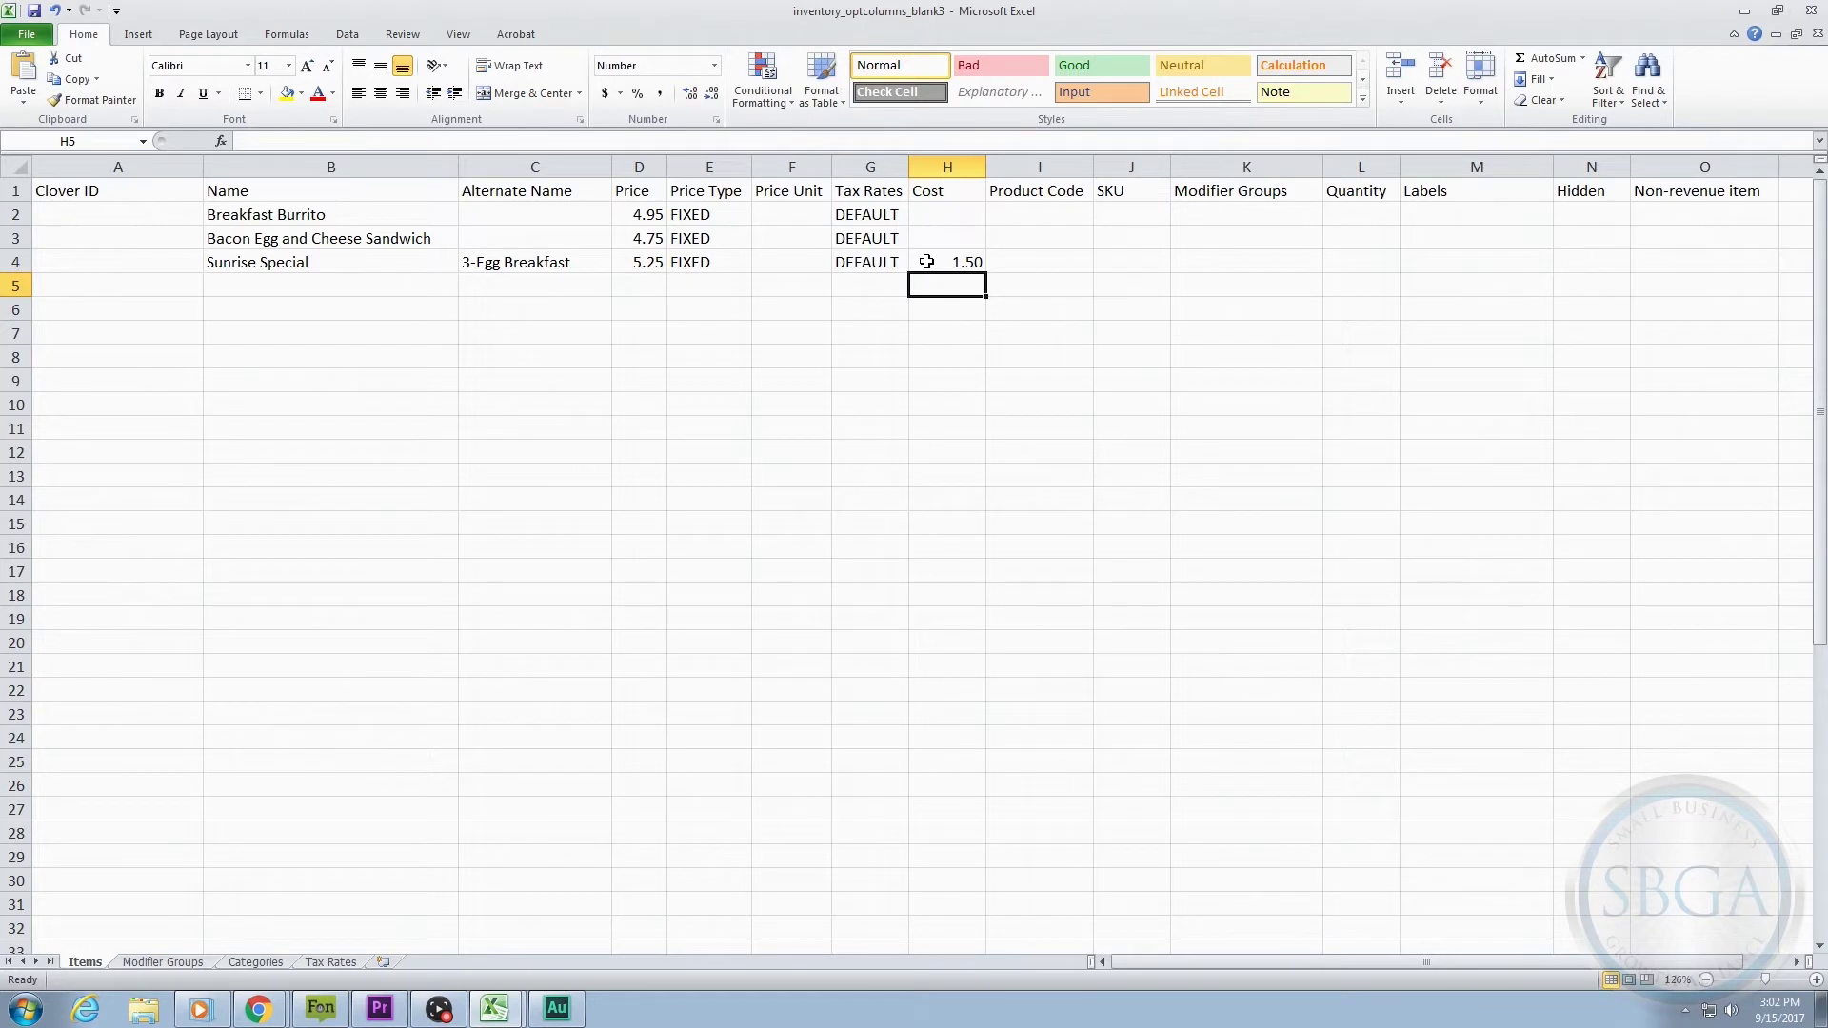
click(1000, 164)
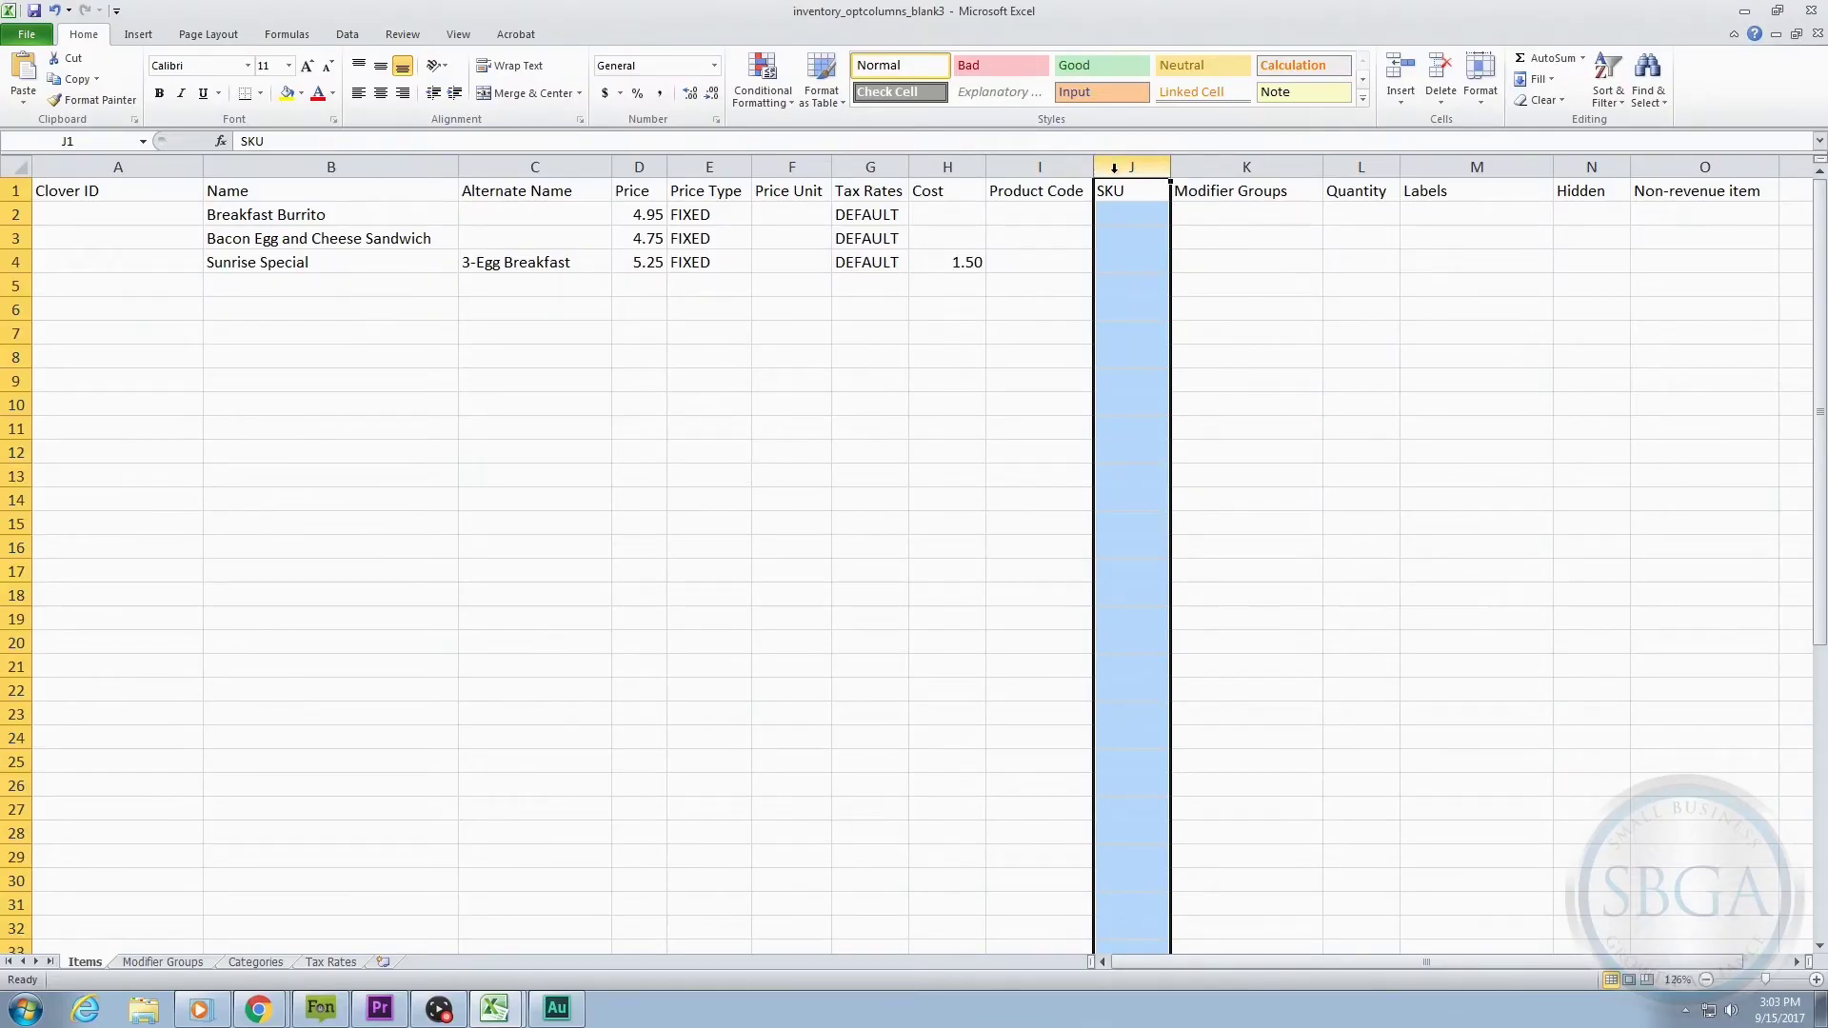
click(1189, 160)
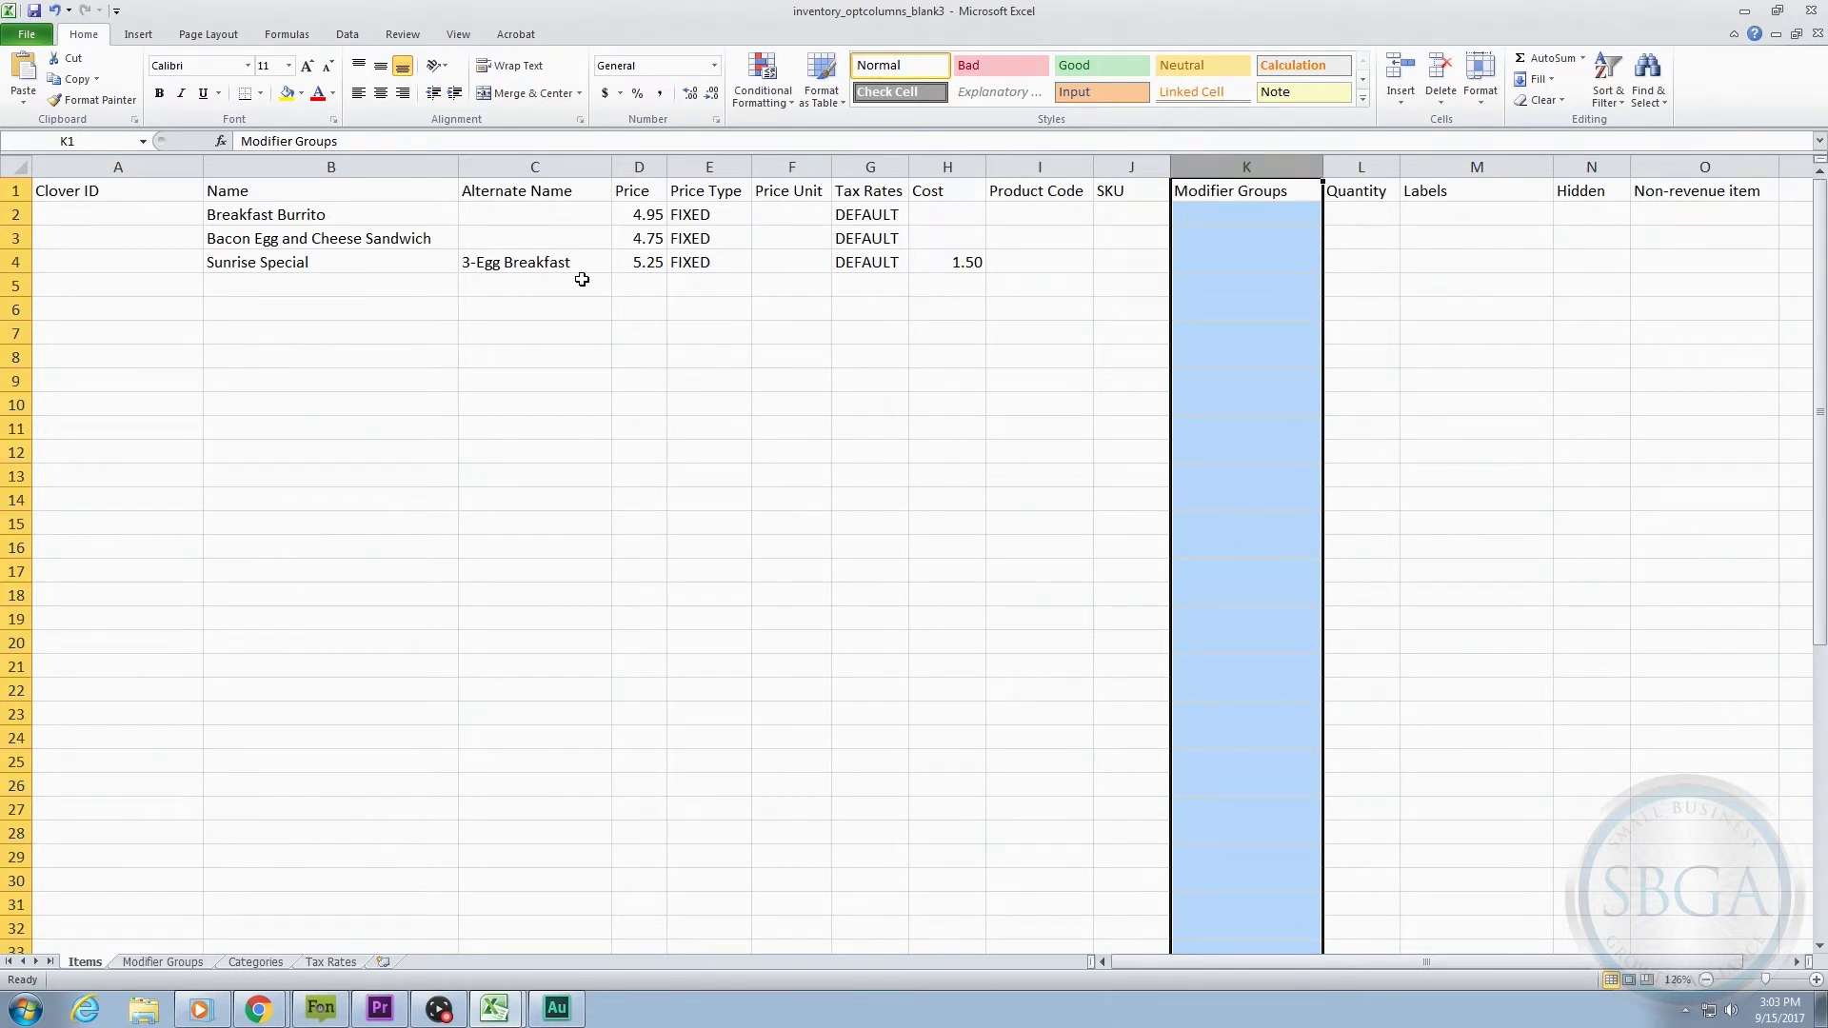
click(1181, 263)
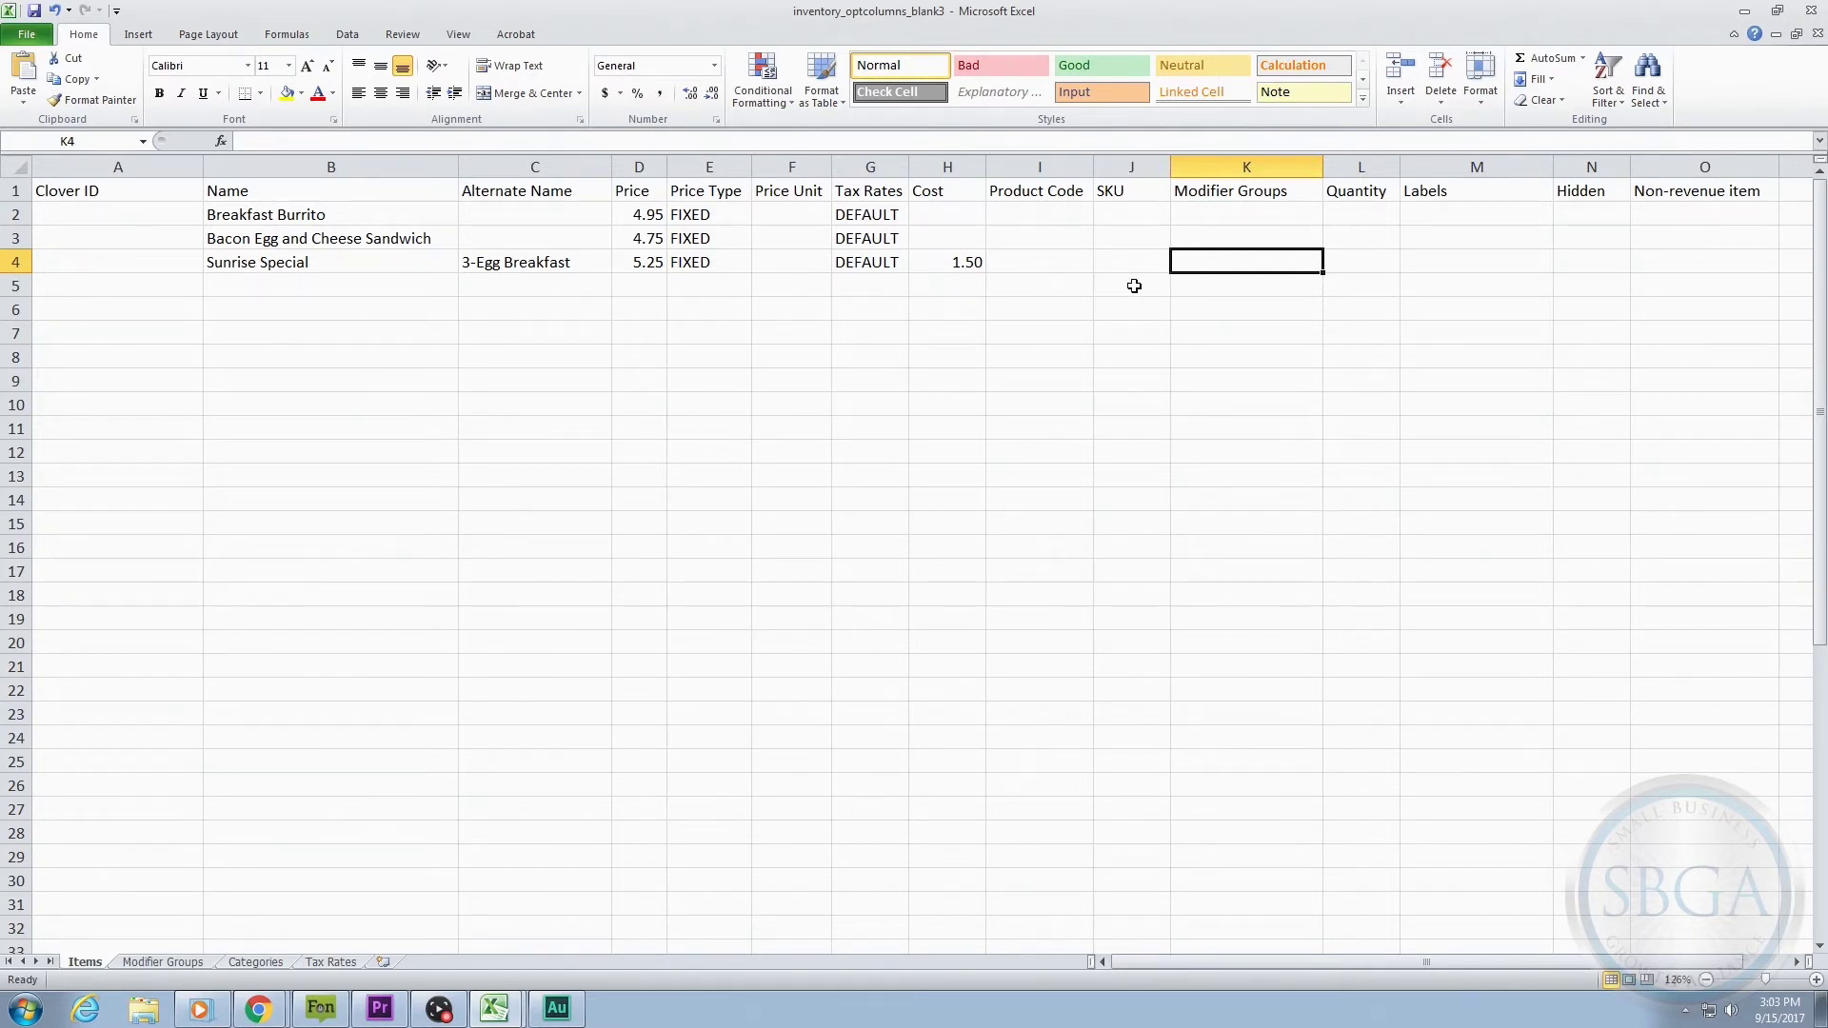
- On the Modifier Groups sheet, create an Egg Types group with pop-up set to Yes
click(188, 961)
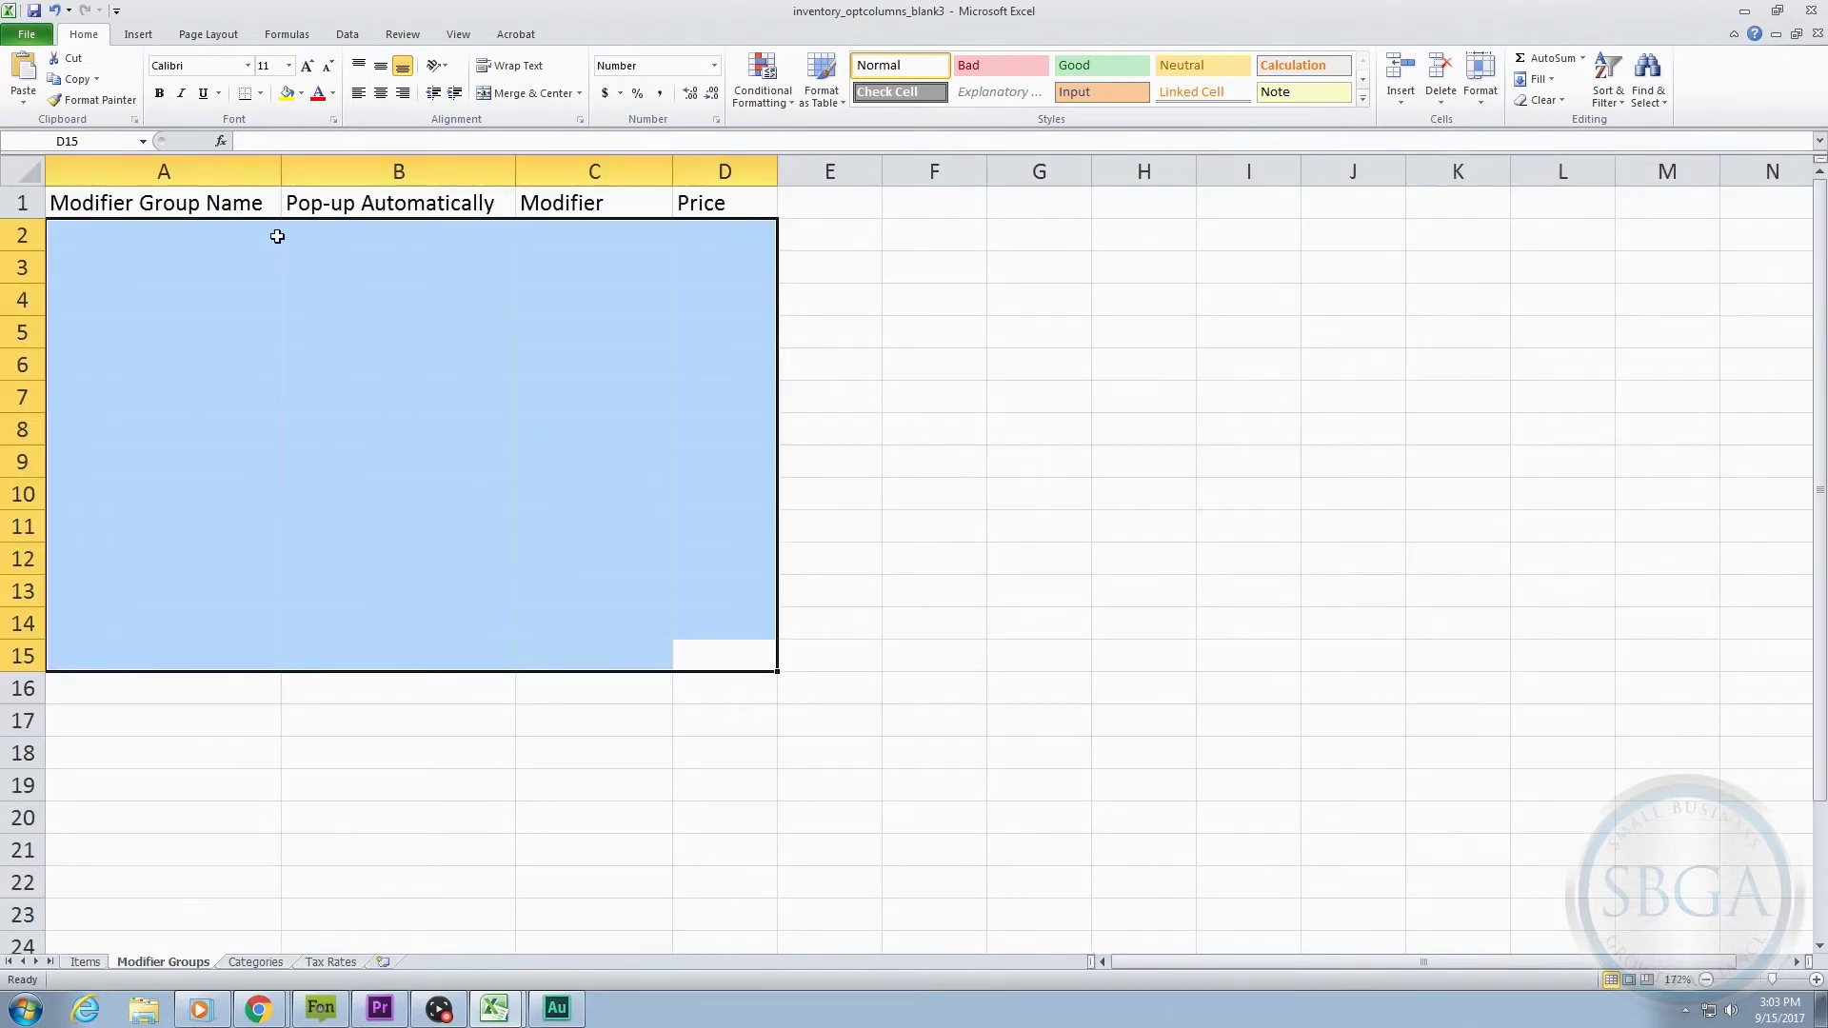
click(270, 236)
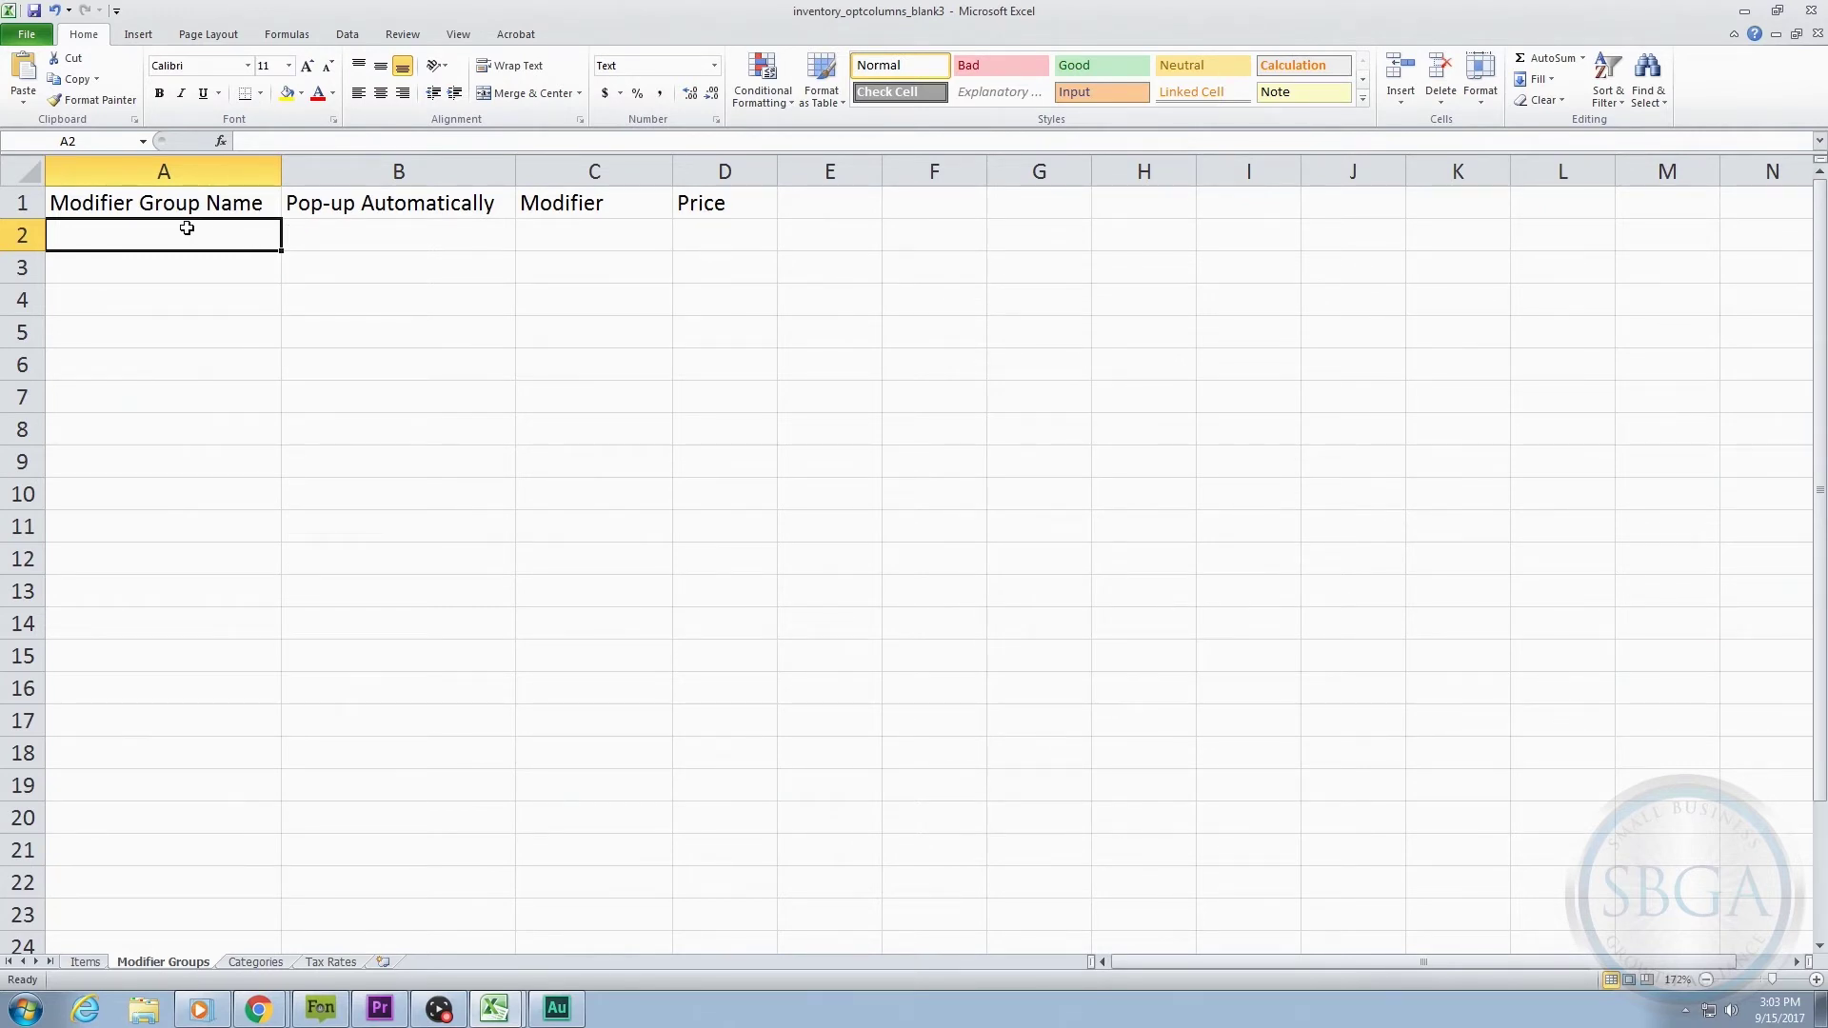
text(Egg Types)
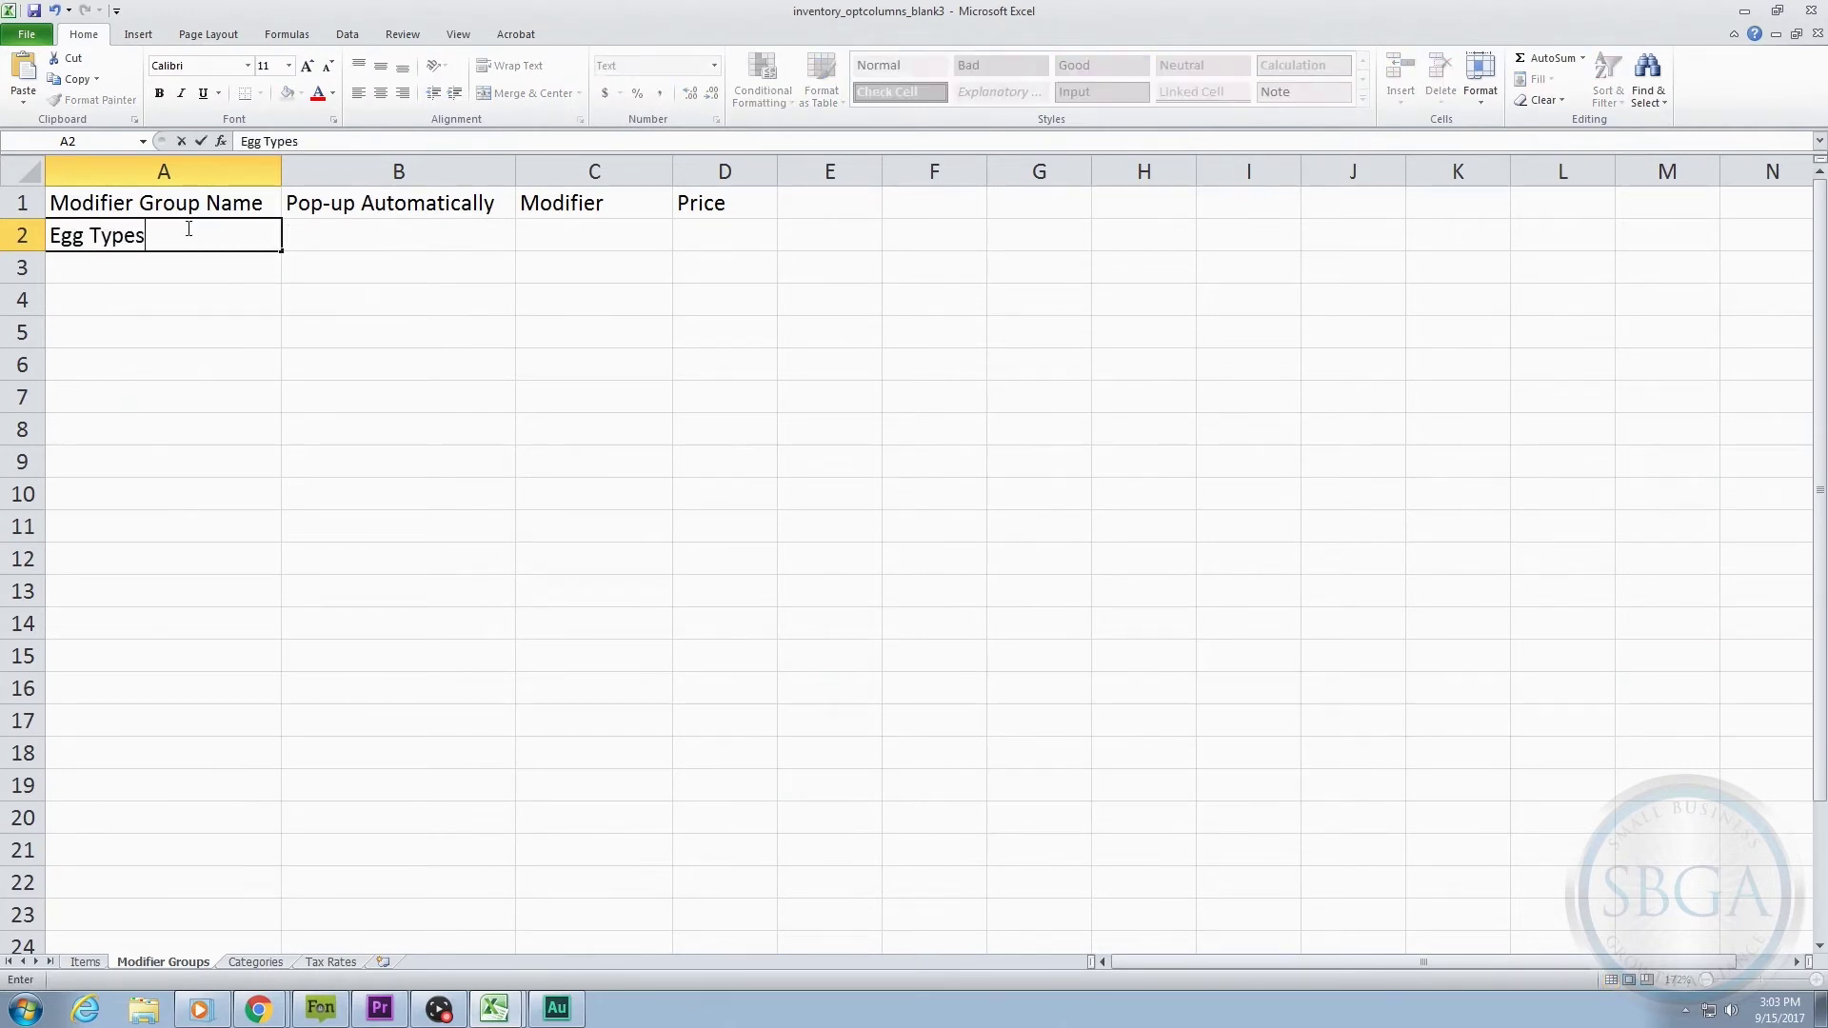
key(Tab)
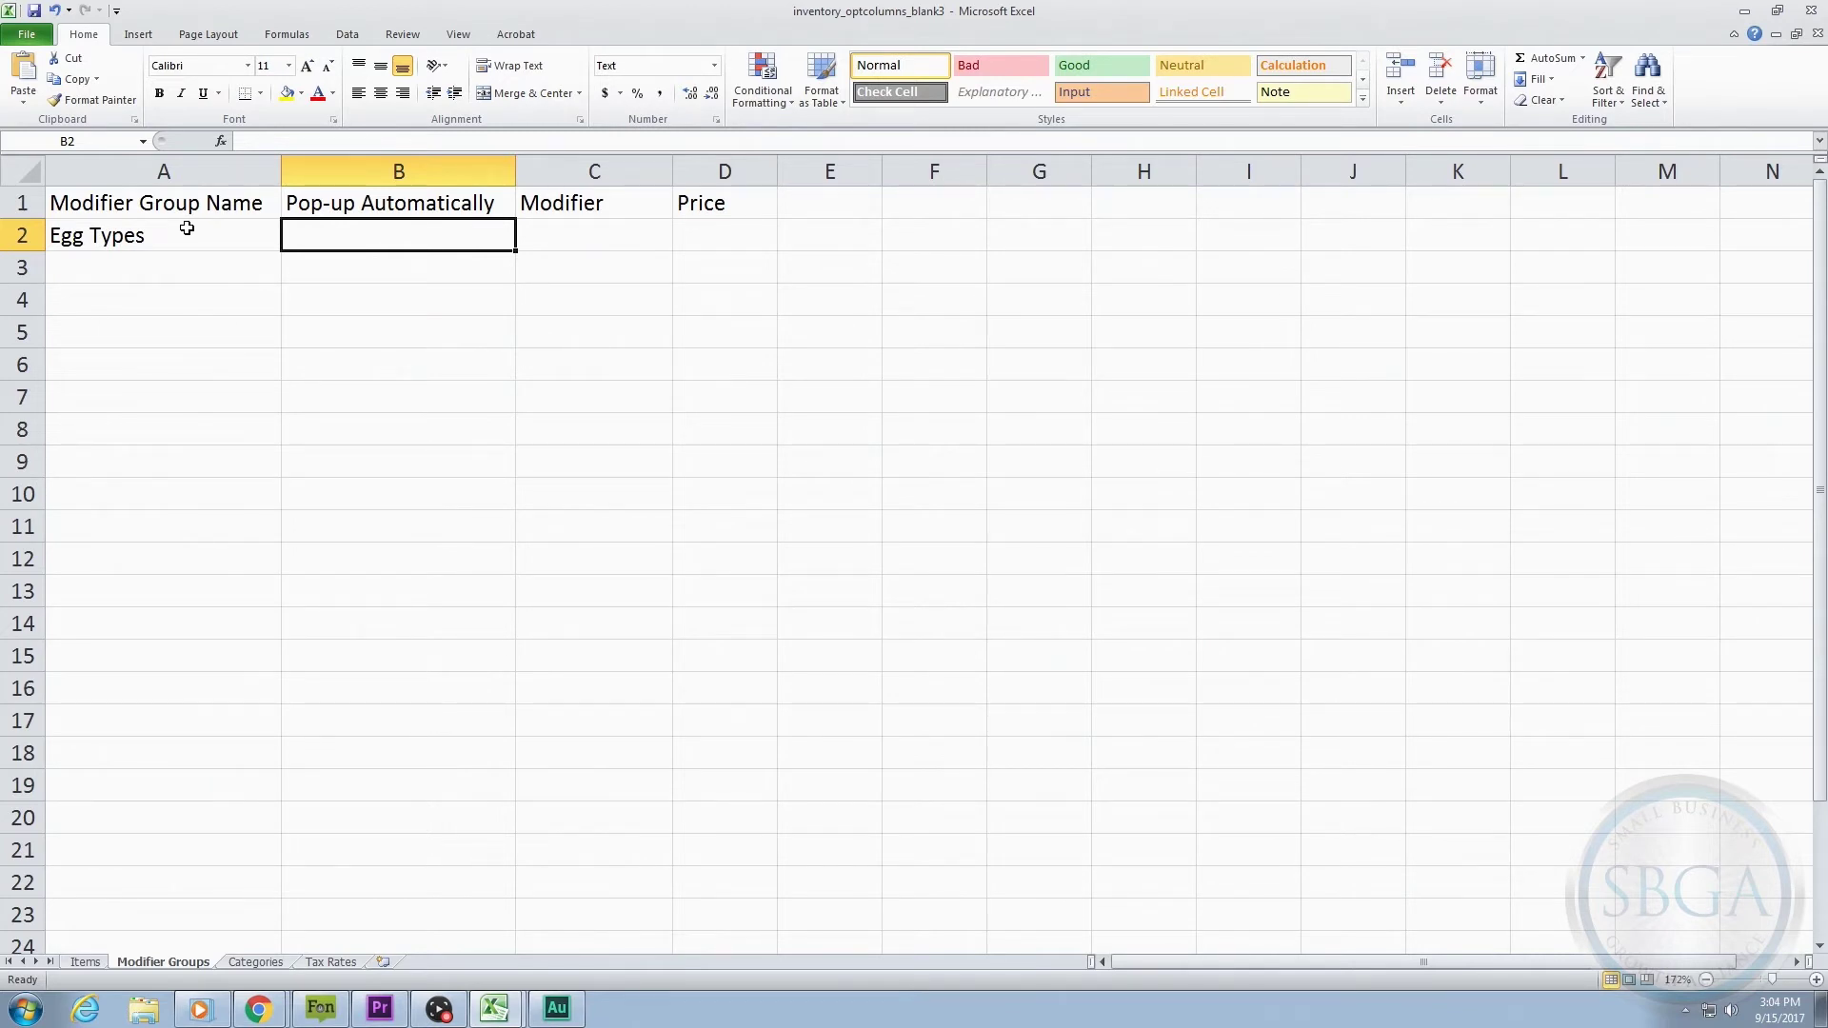
text(Yes)
key(Tab)
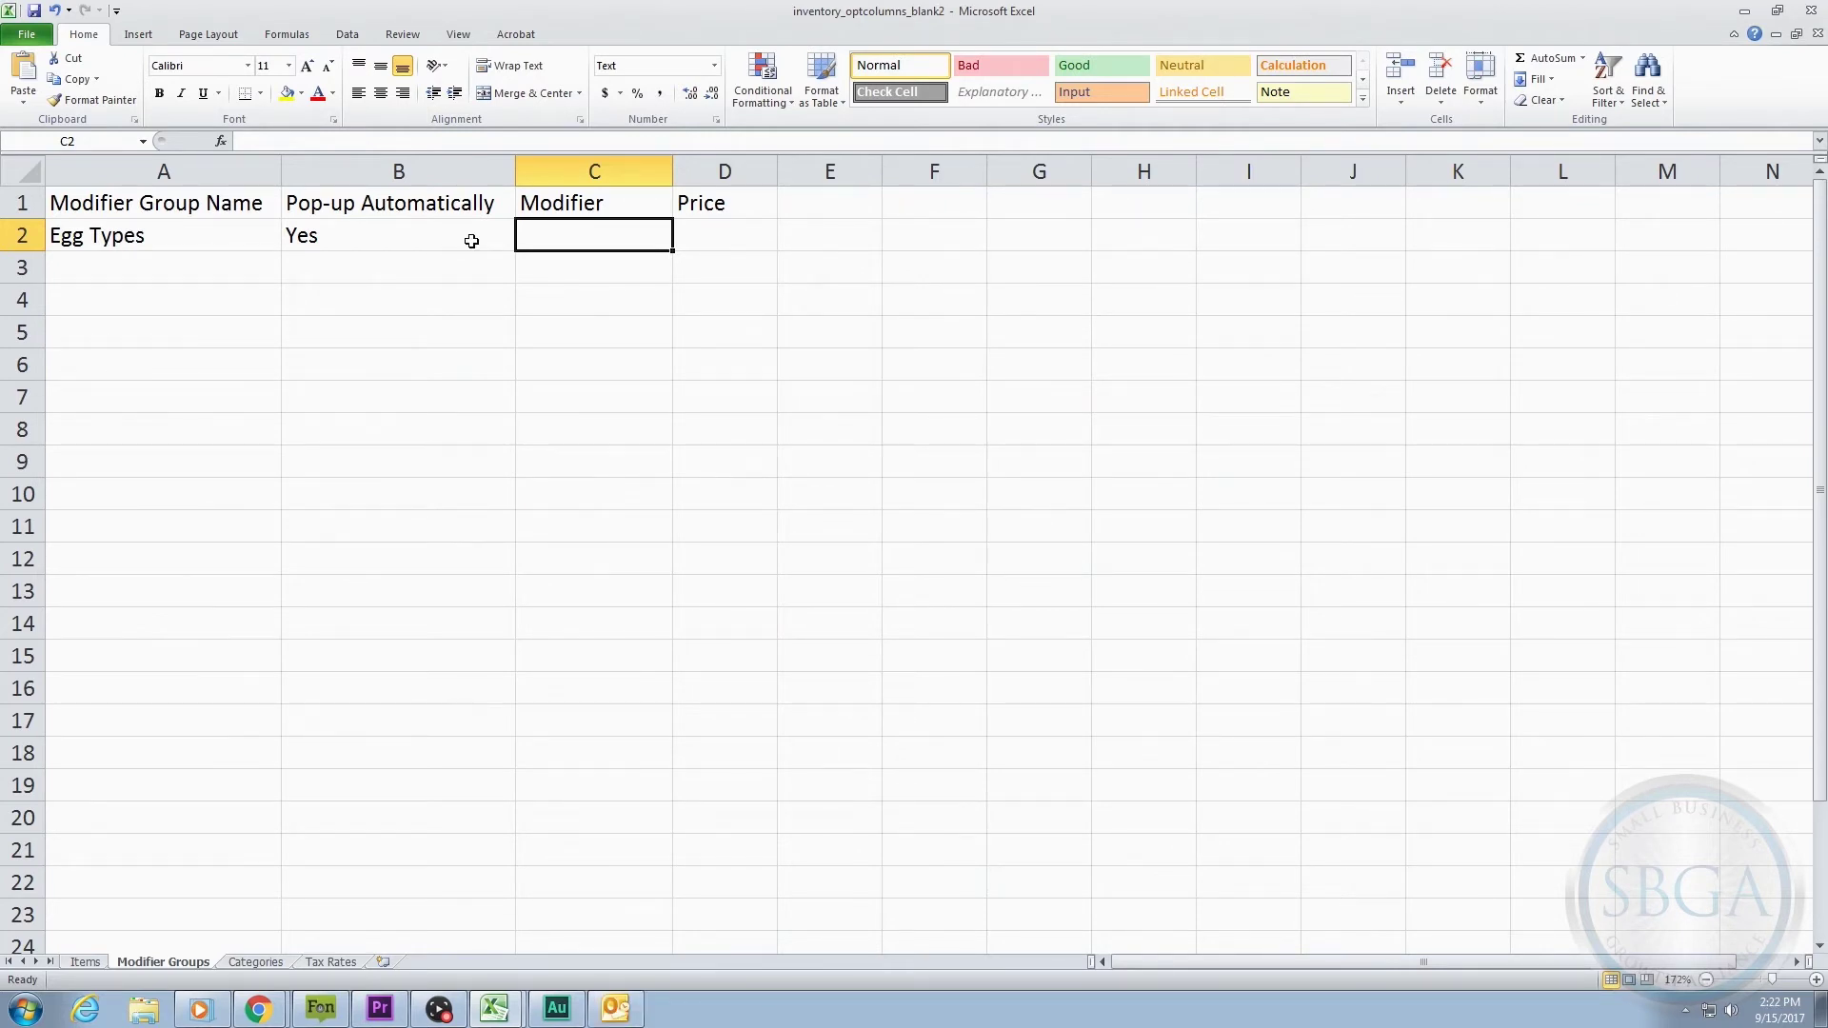
- List modifiers Scrambled, Hardboiled, Fried, Poached, Over Easy, Sunny Side Up, Benedict, Cheese
text(Scrambled)
key(Return)
text(Hardboiled)
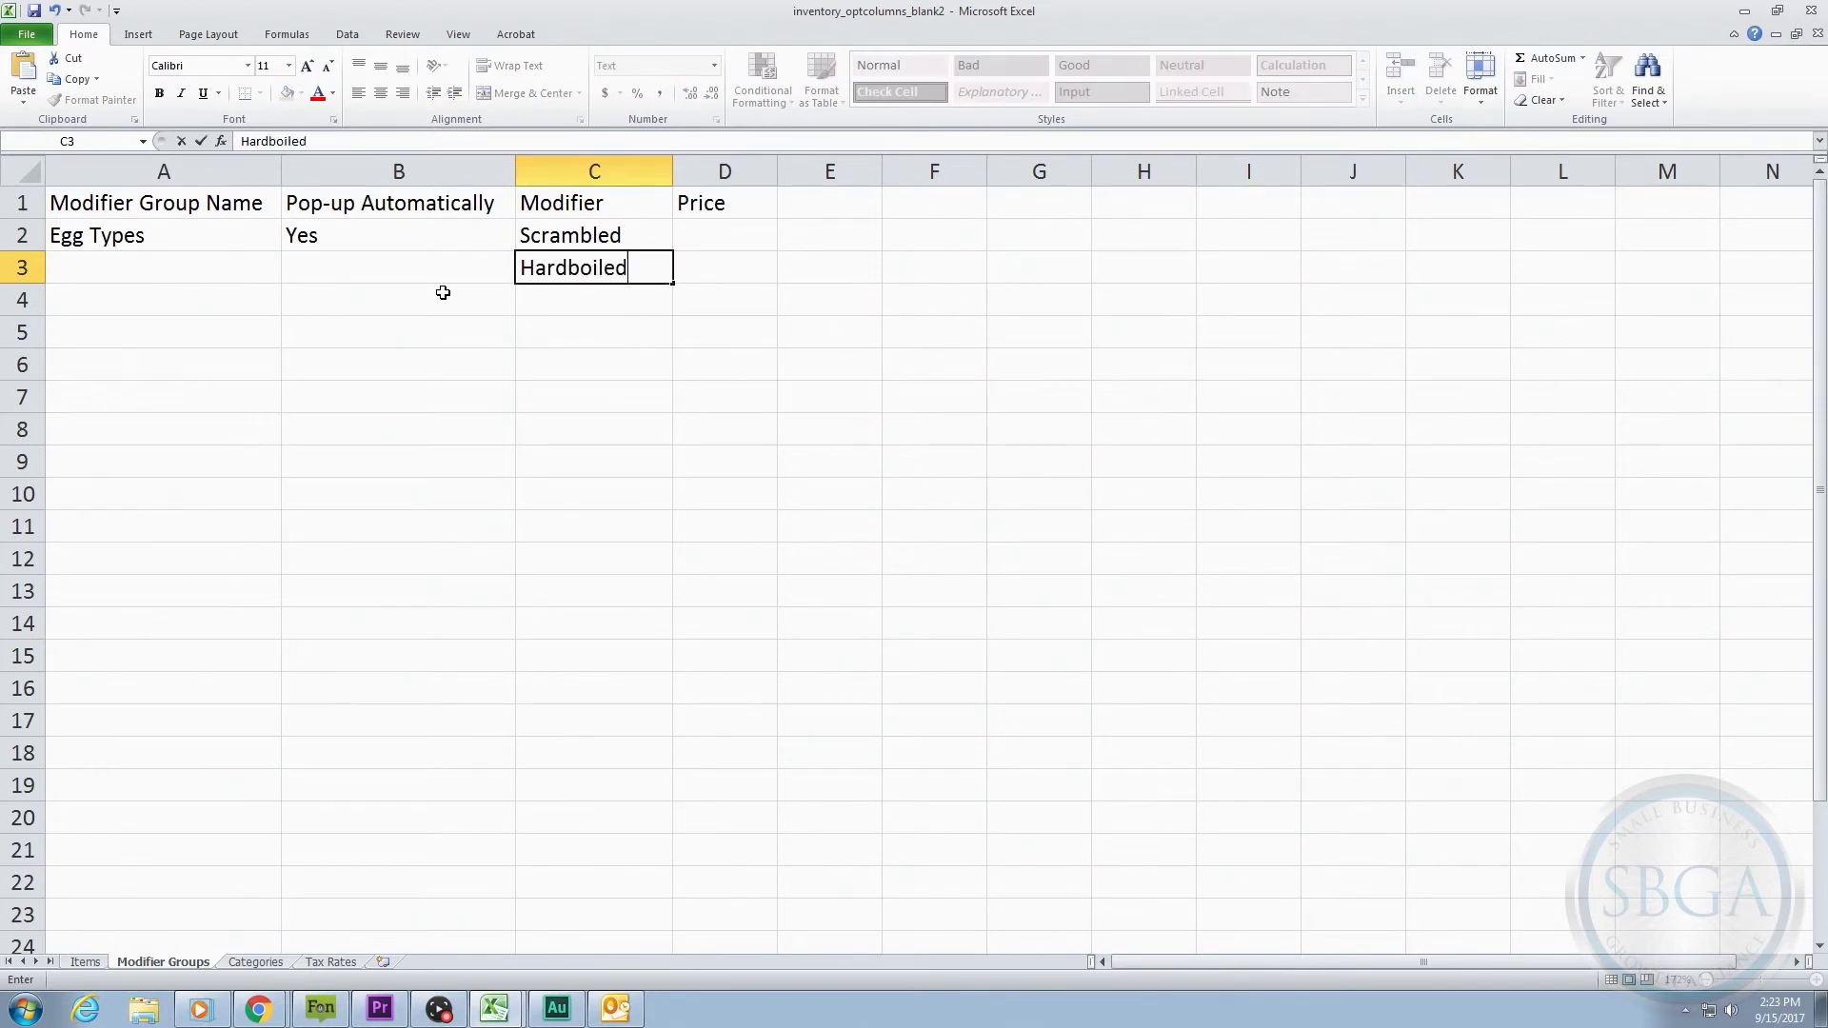
key(Return)
text(Fried)
key(Return)
text(Poached)
key(Return)
text(Over Easy)
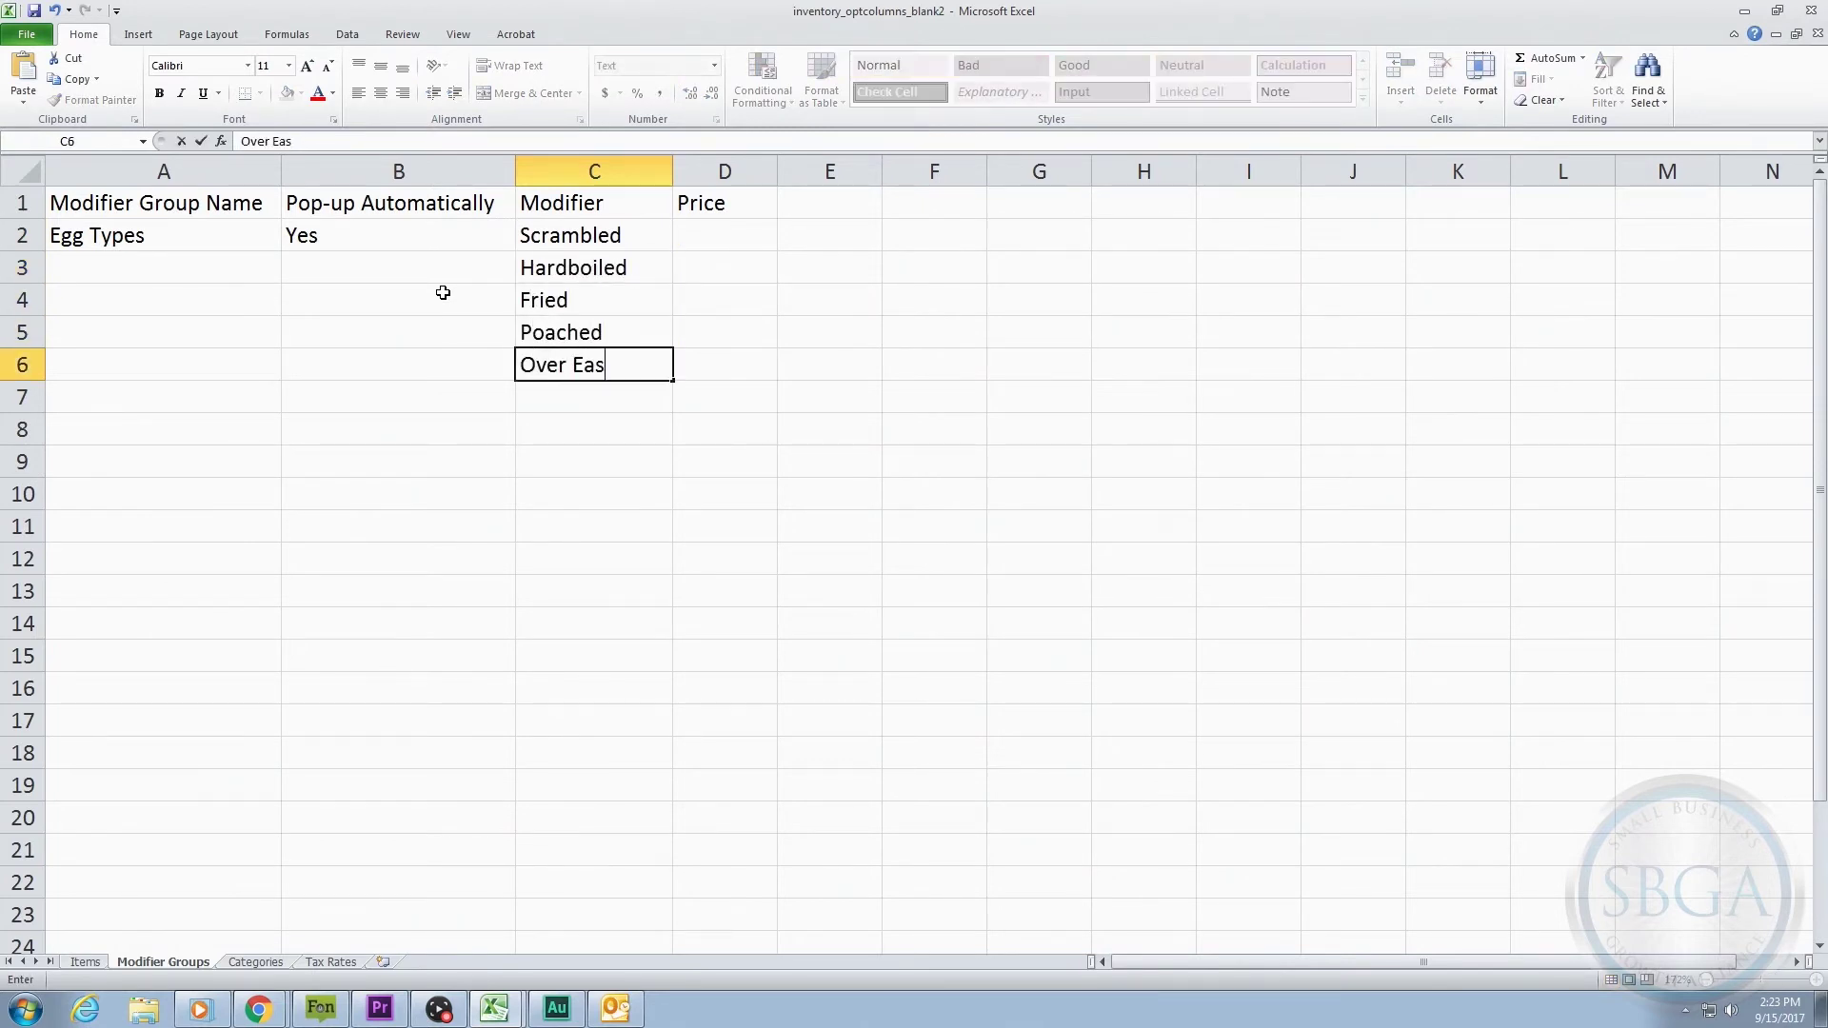
key(Return)
text(Sunny Side Up)
key(Return)
text(Benedict)
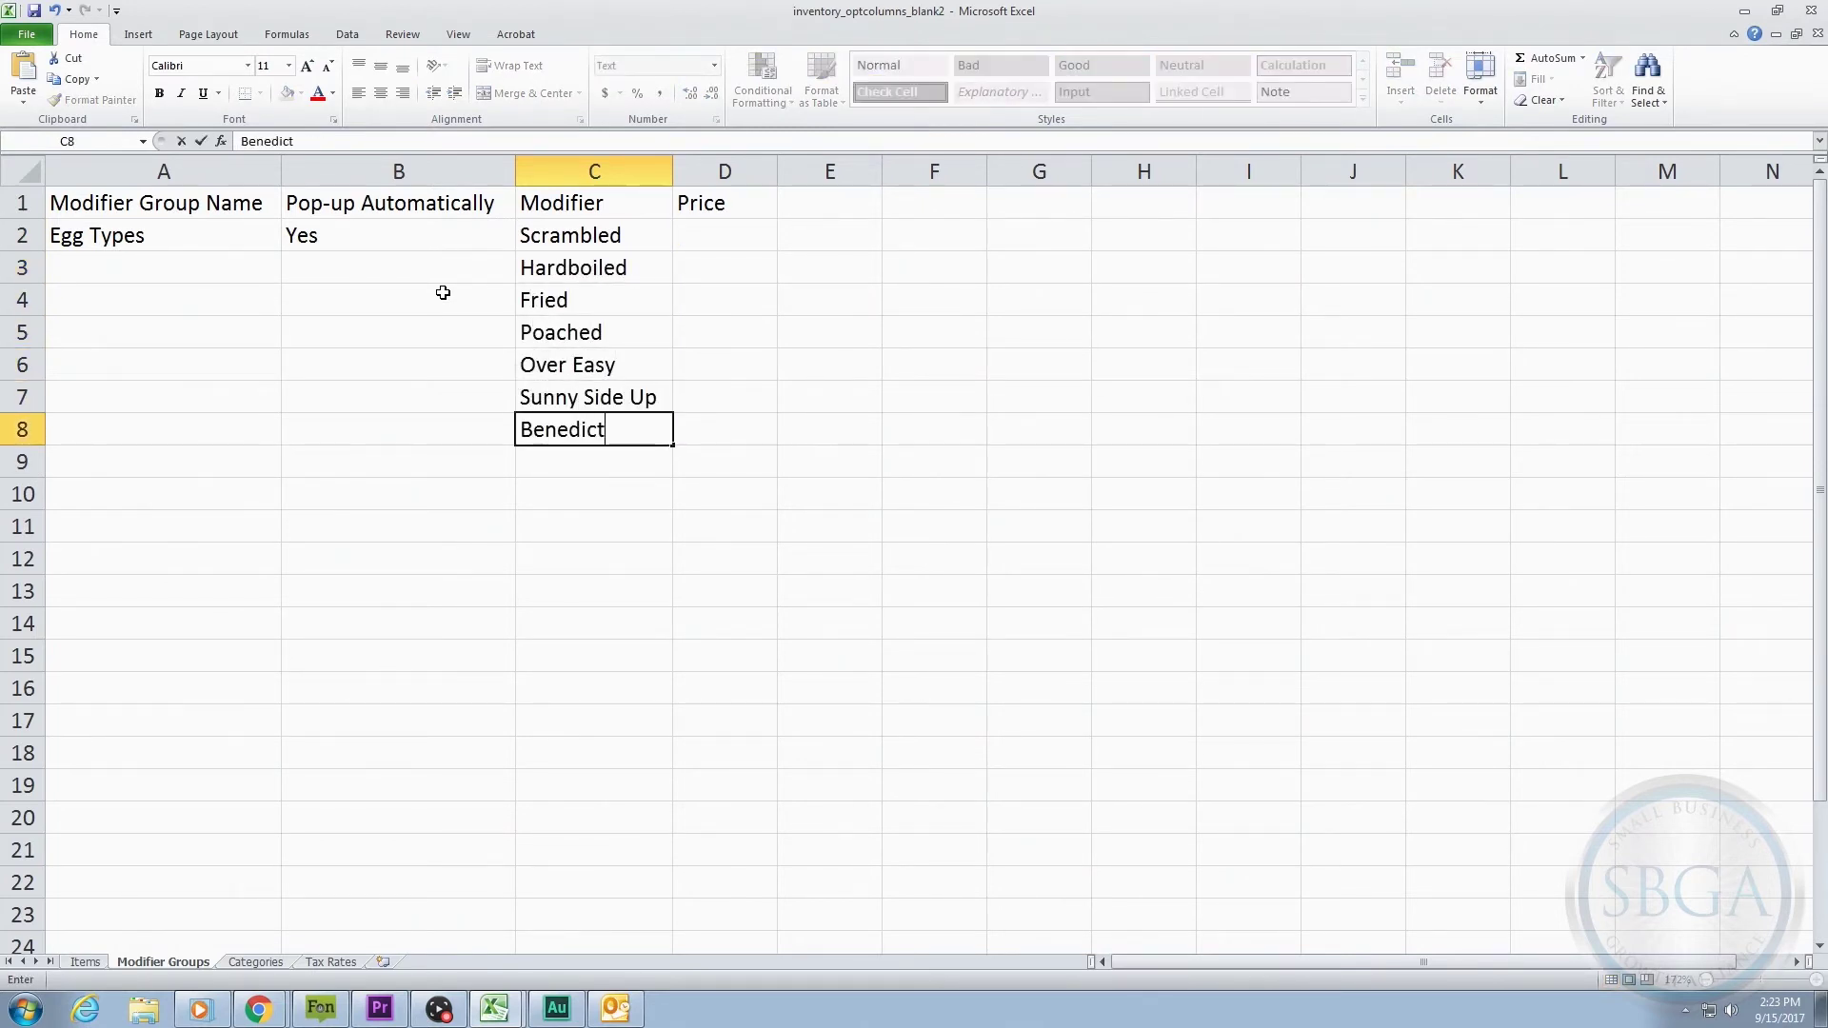
key(Return)
text(Cheese)
key(Return)
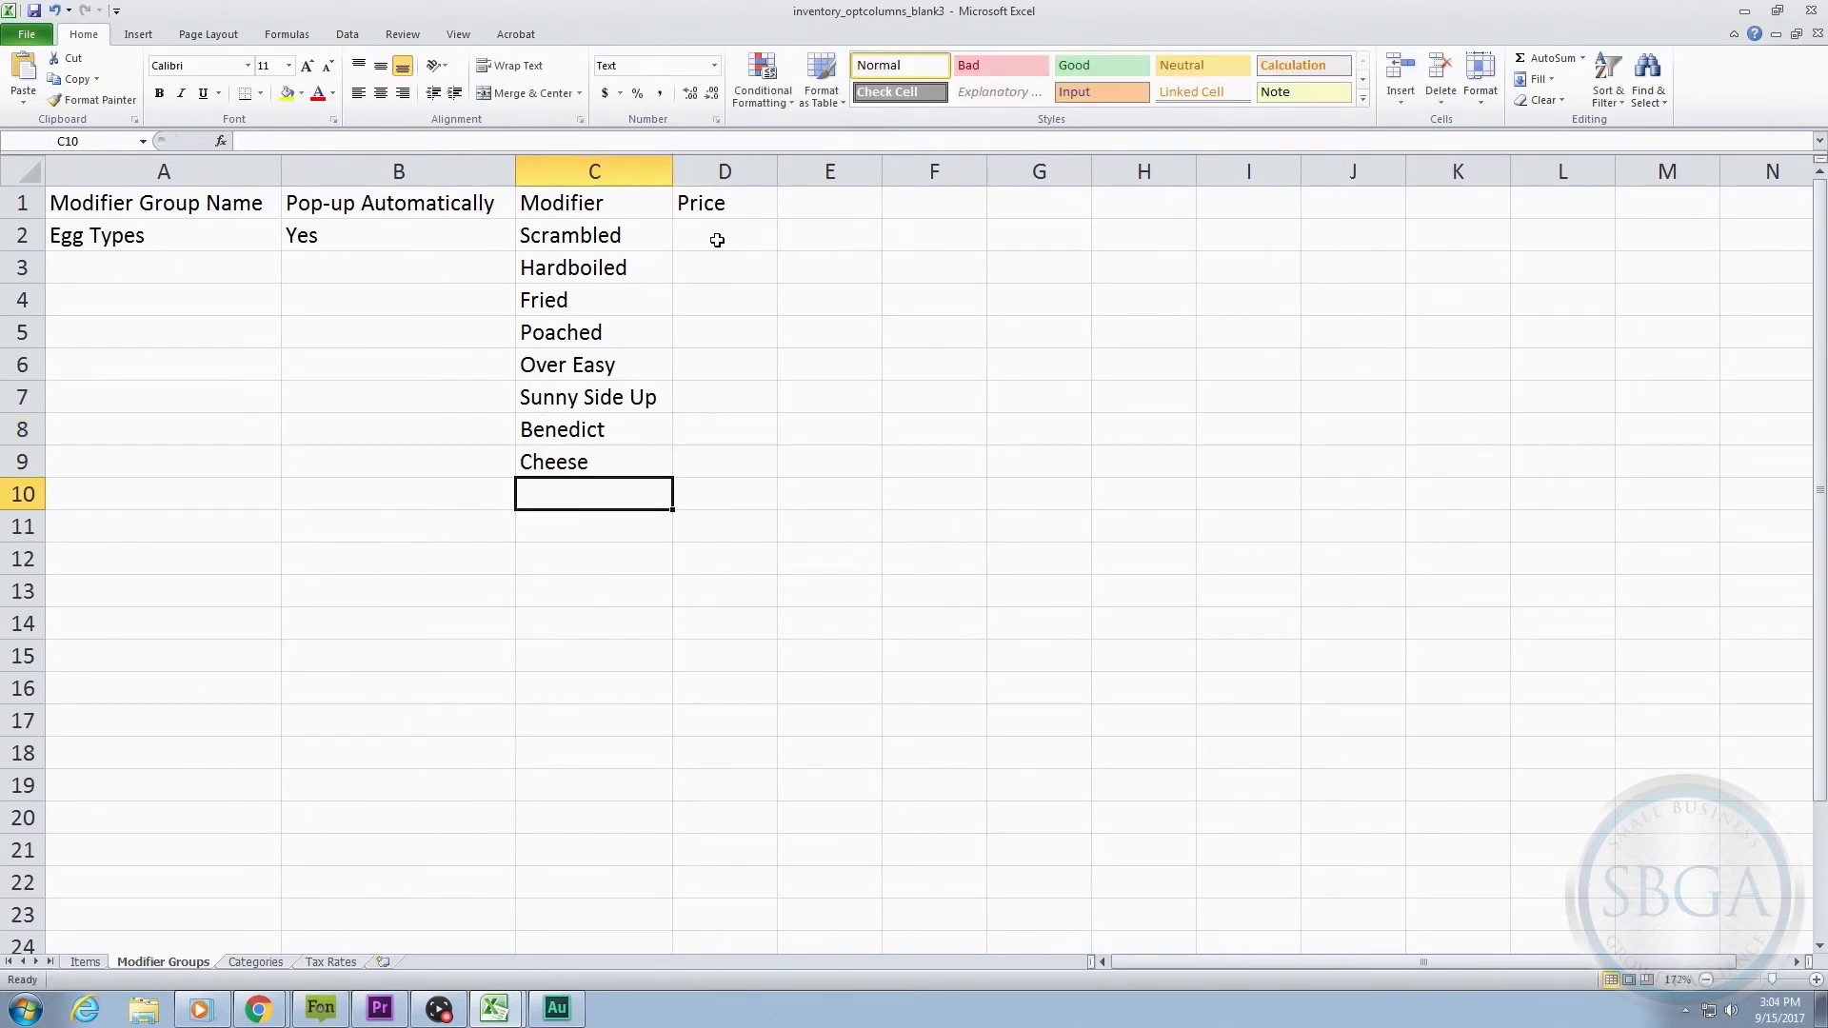
- Price the Egg Types modifiers in column D: 0 for Scrambled through Benedict, 0.50 for Cheese
click(717, 241)
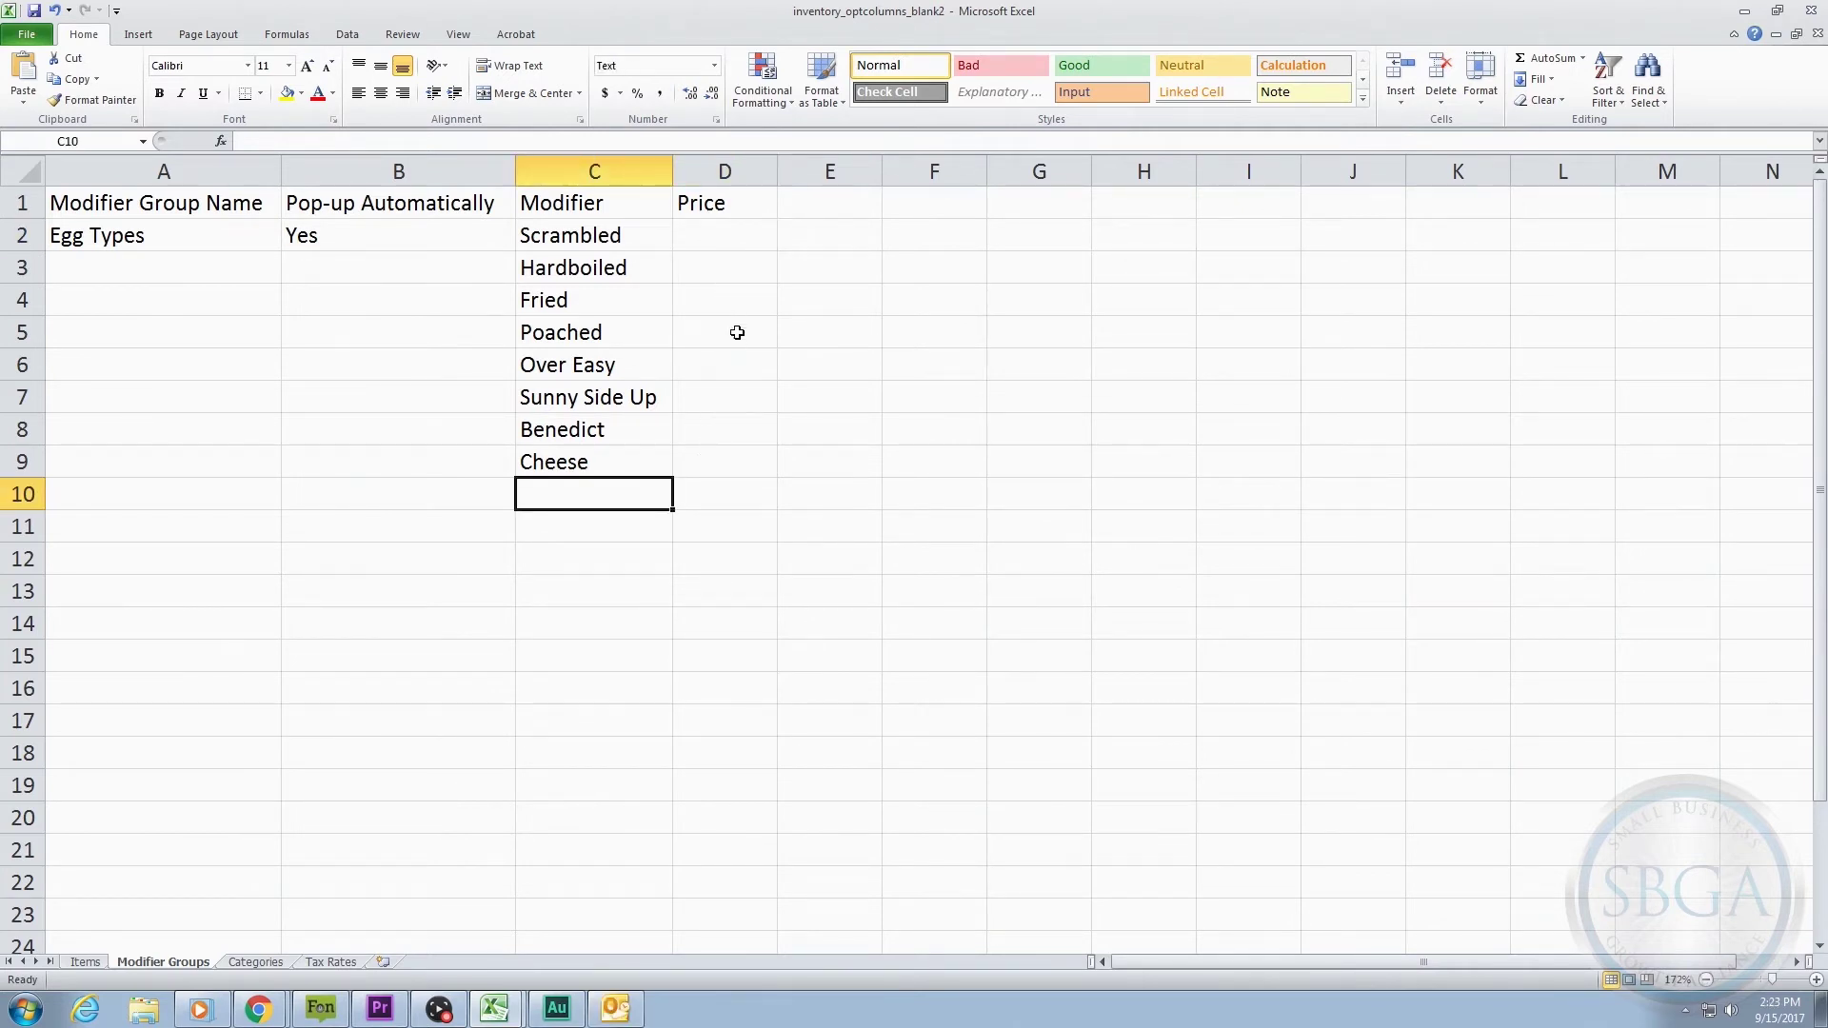
click(754, 237)
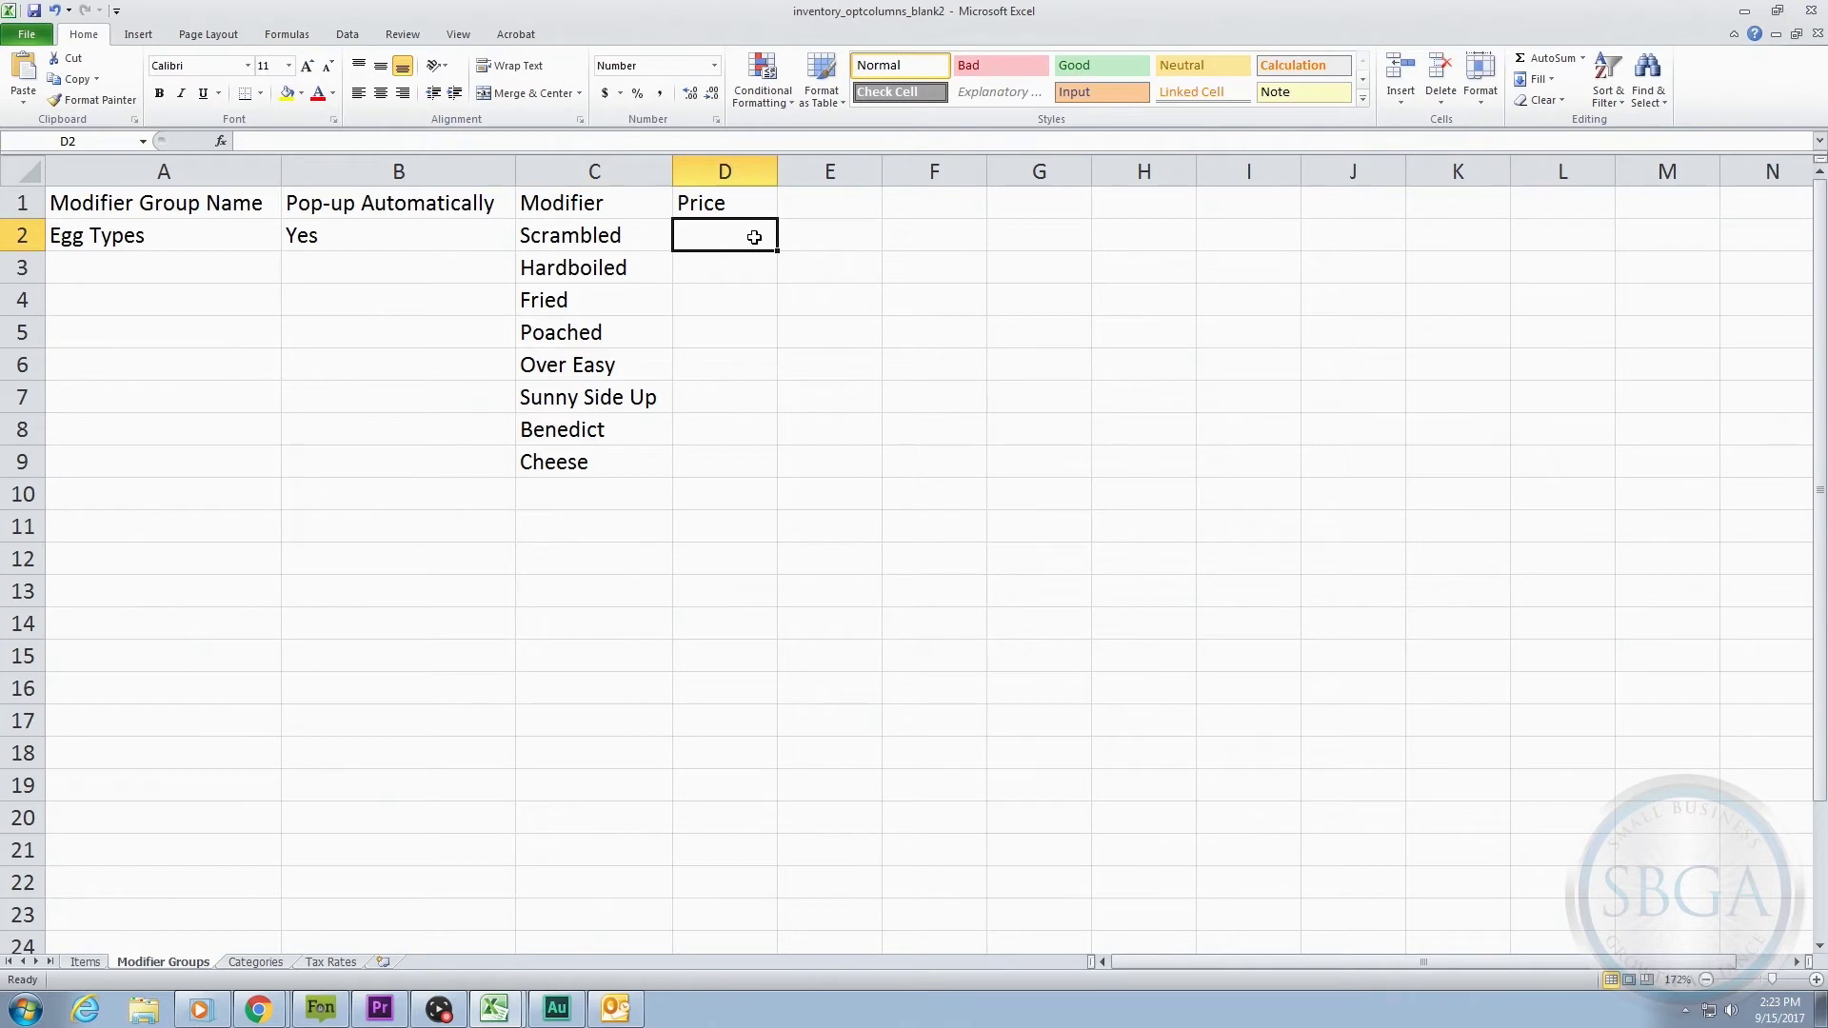
text(0)
key(Return)
text(0)
key(Return)
text(0)
key(Return)
text(0)
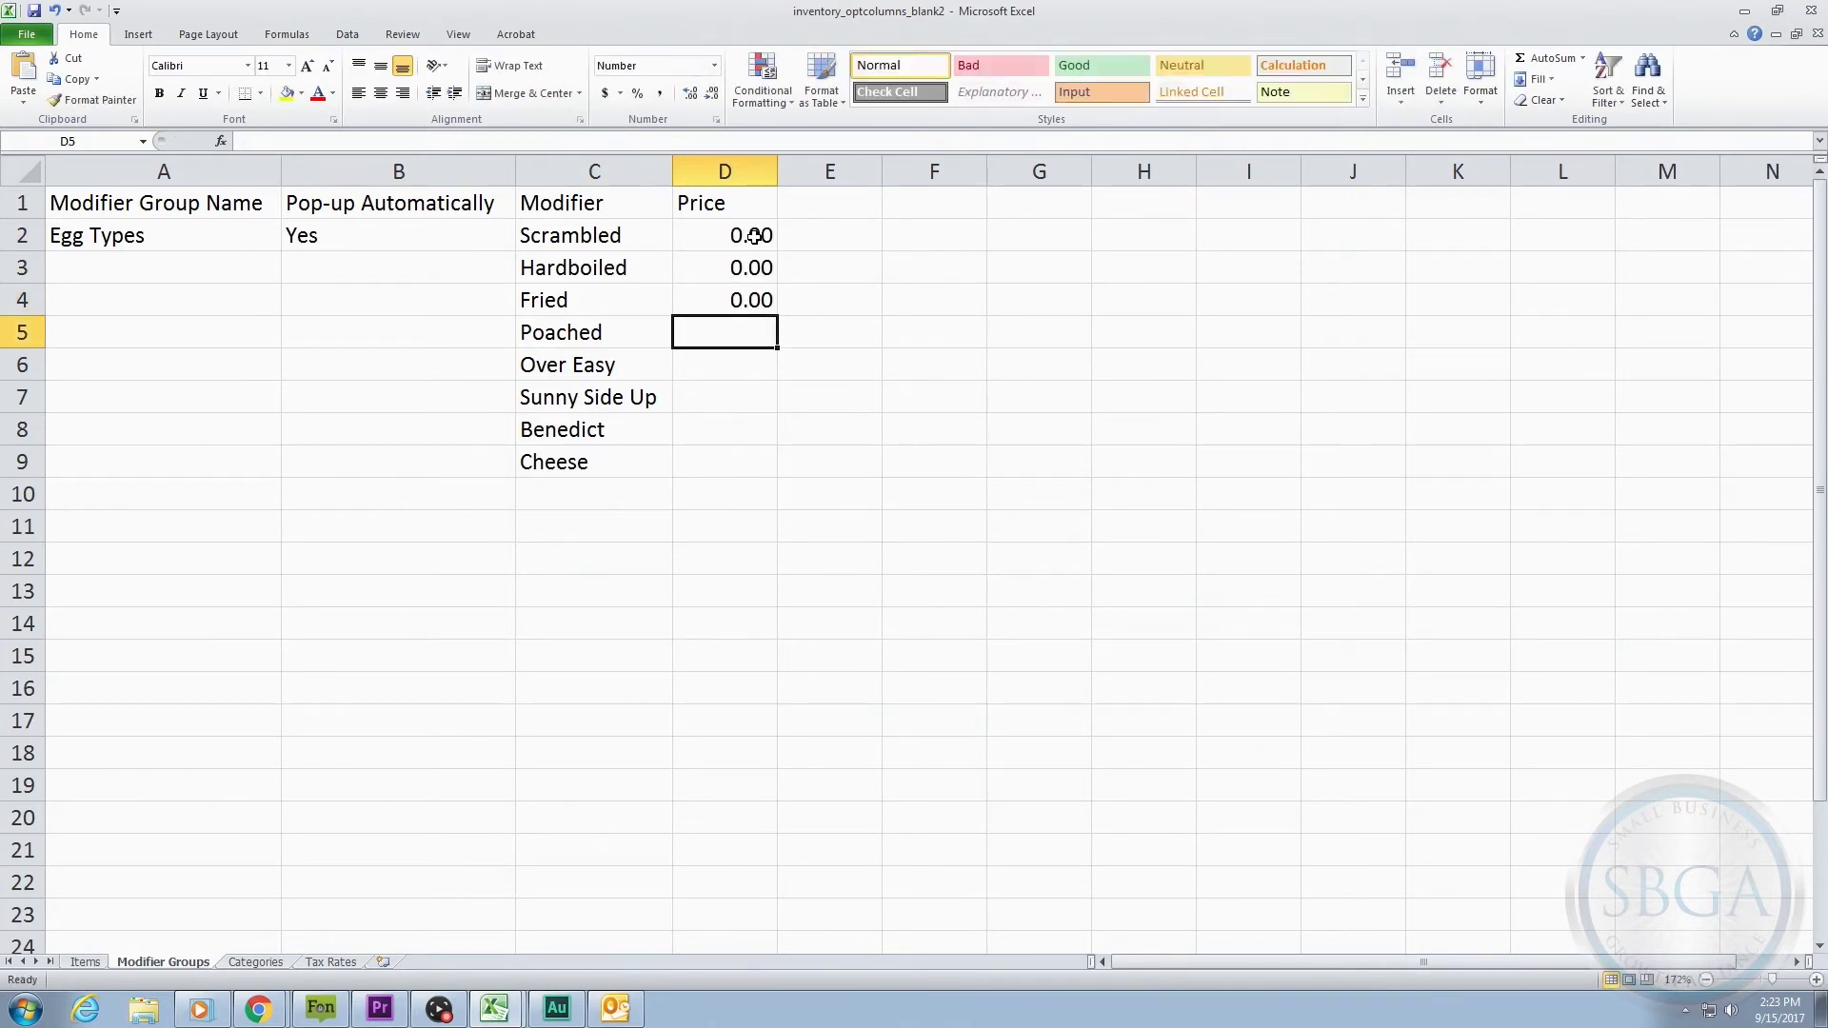
key(Return)
text(0)
key(Return)
text(0)
key(Return)
text(0)
key(Return)
text(.5)
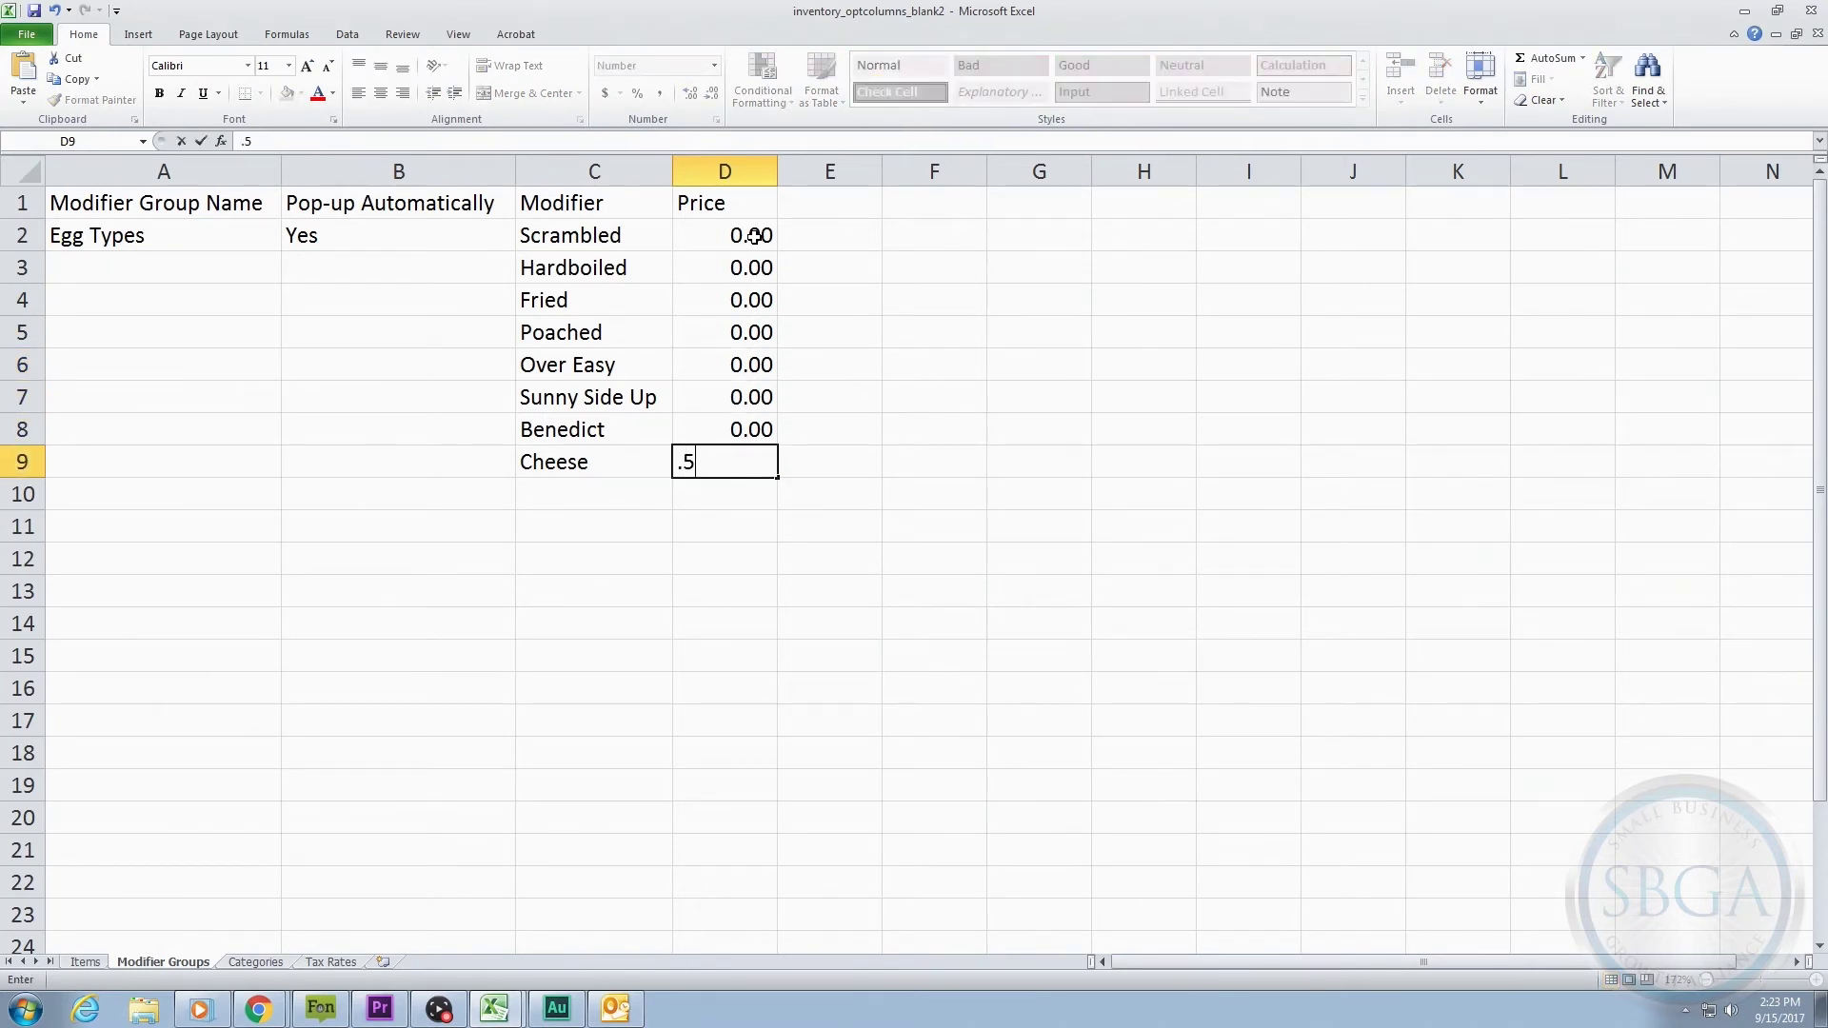
key(Return)
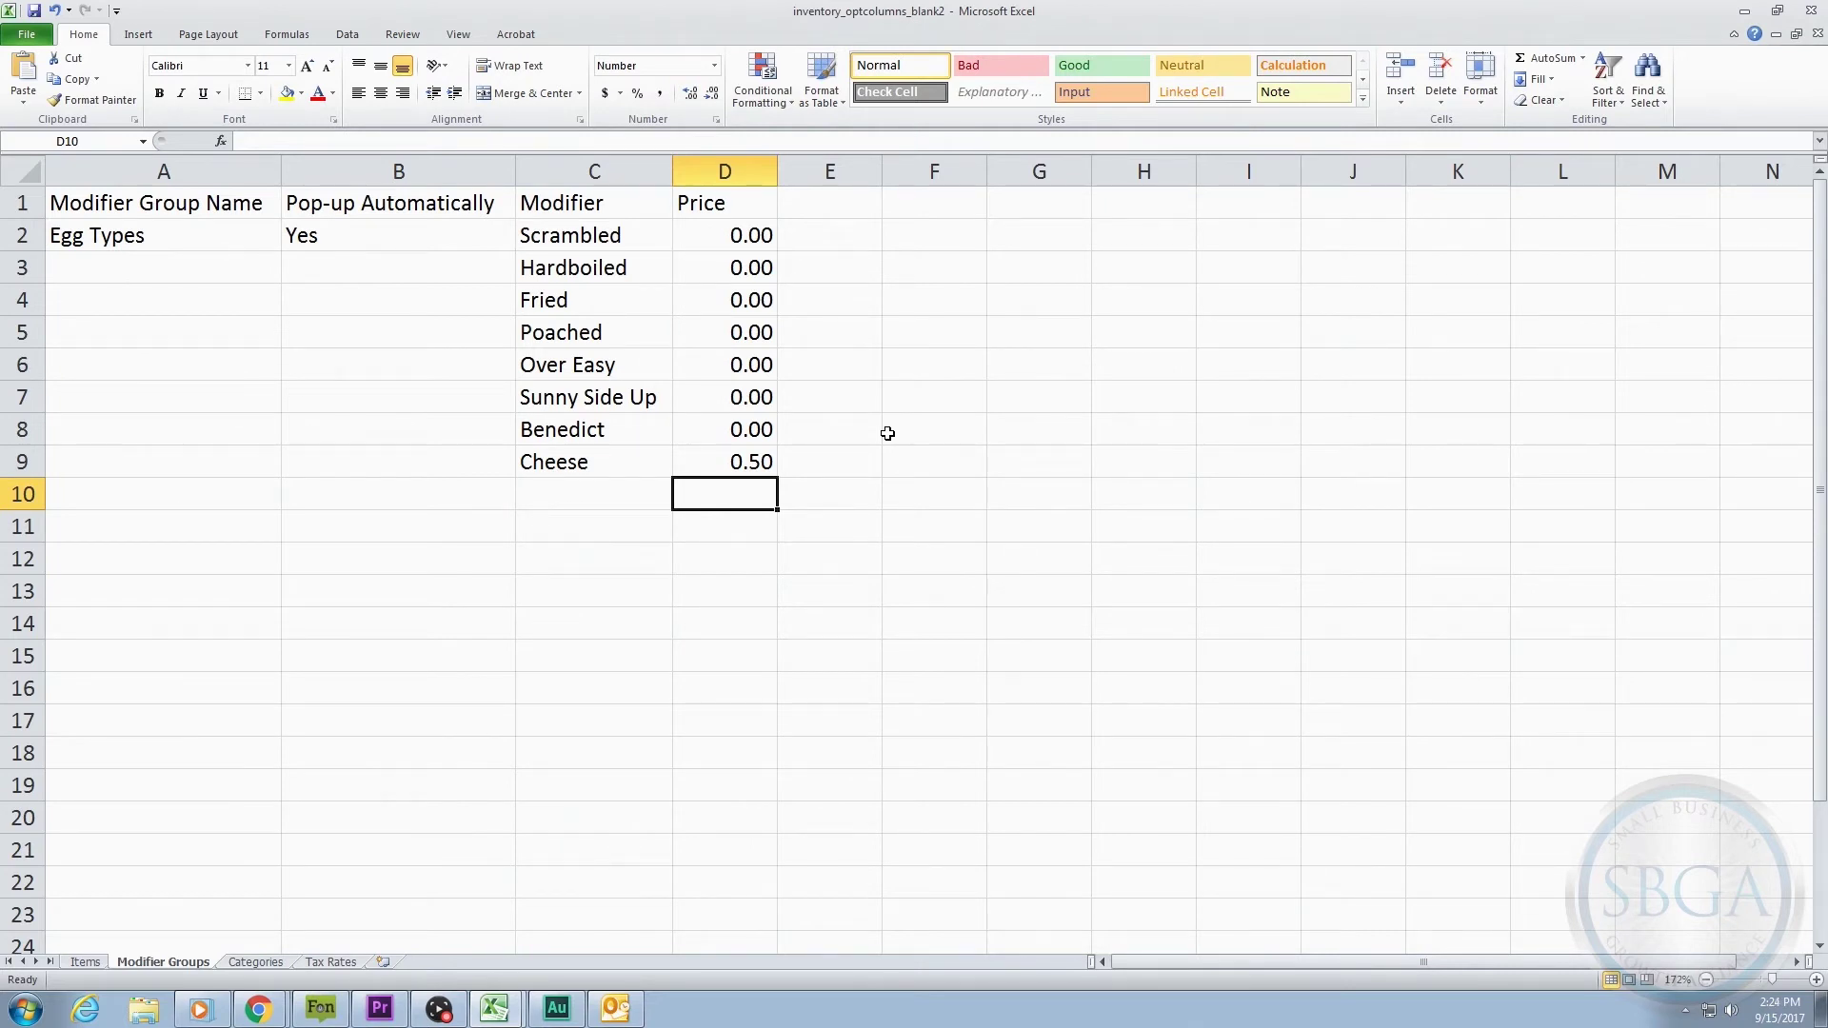
- Select the completed Egg Types block A2:D9, then move to cell A10
click(763, 462)
drag(764, 462, 149, 238)
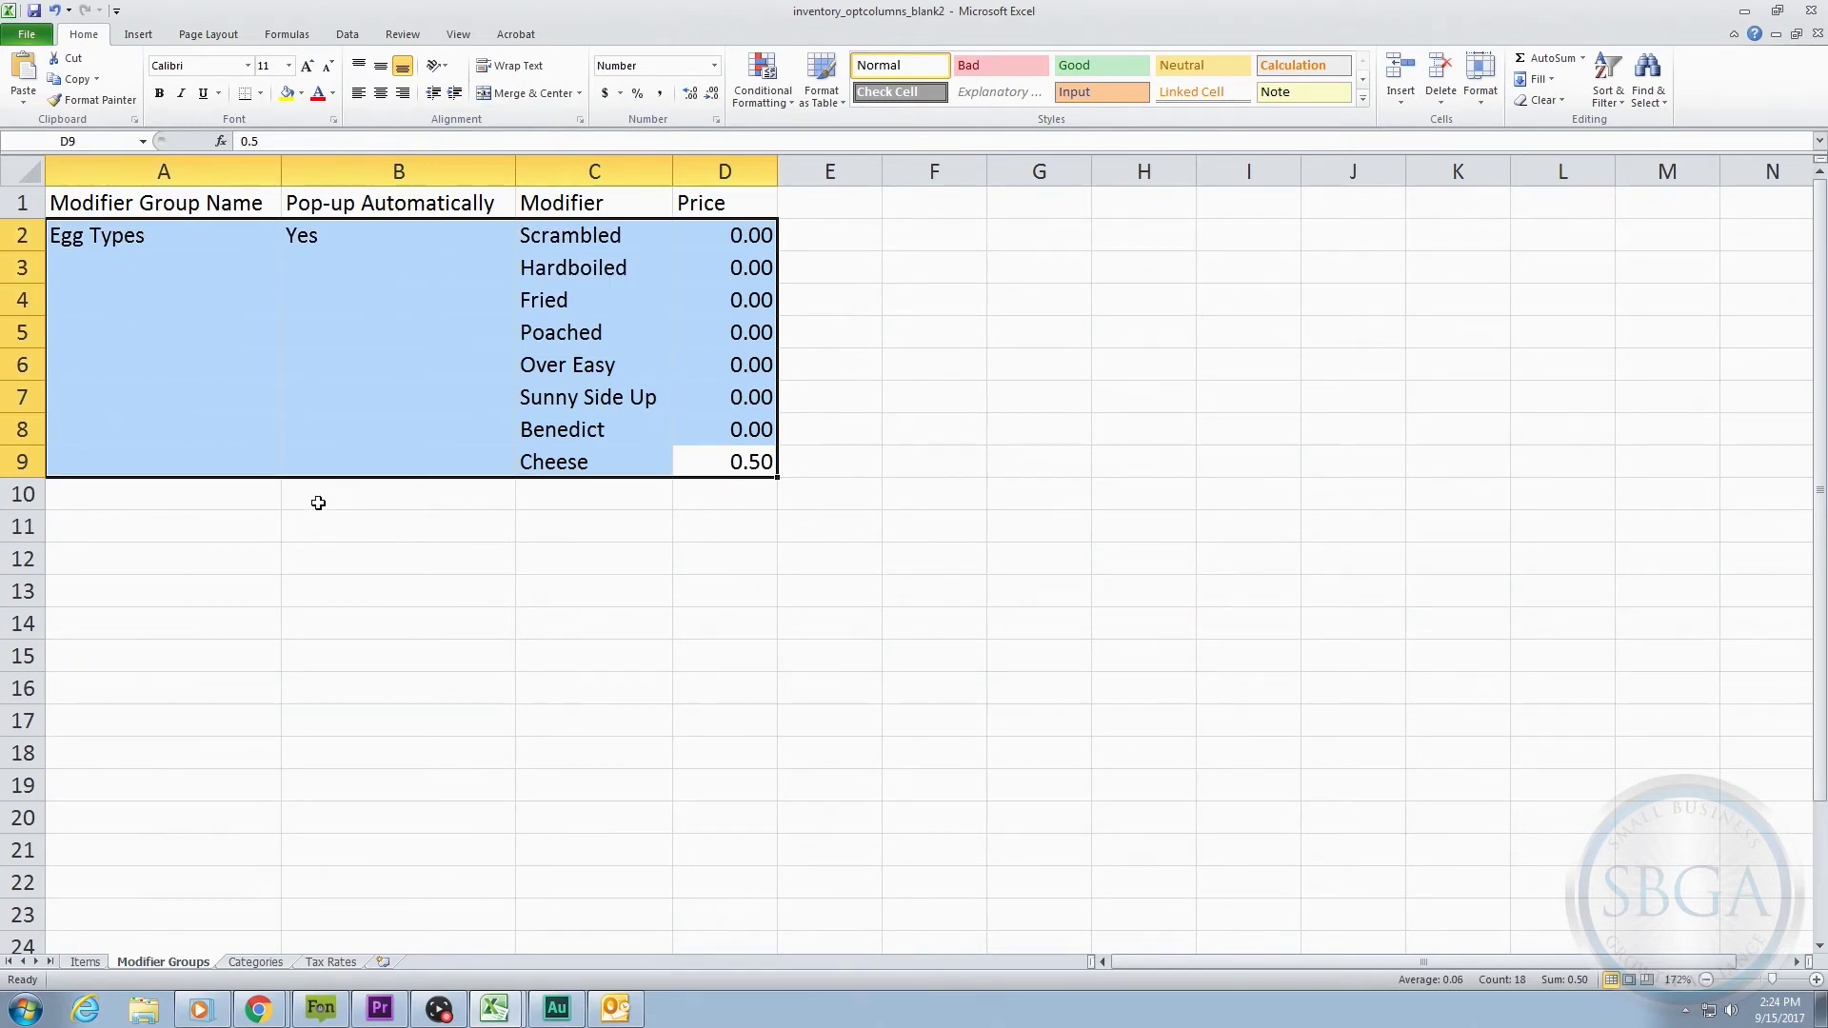
click(235, 504)
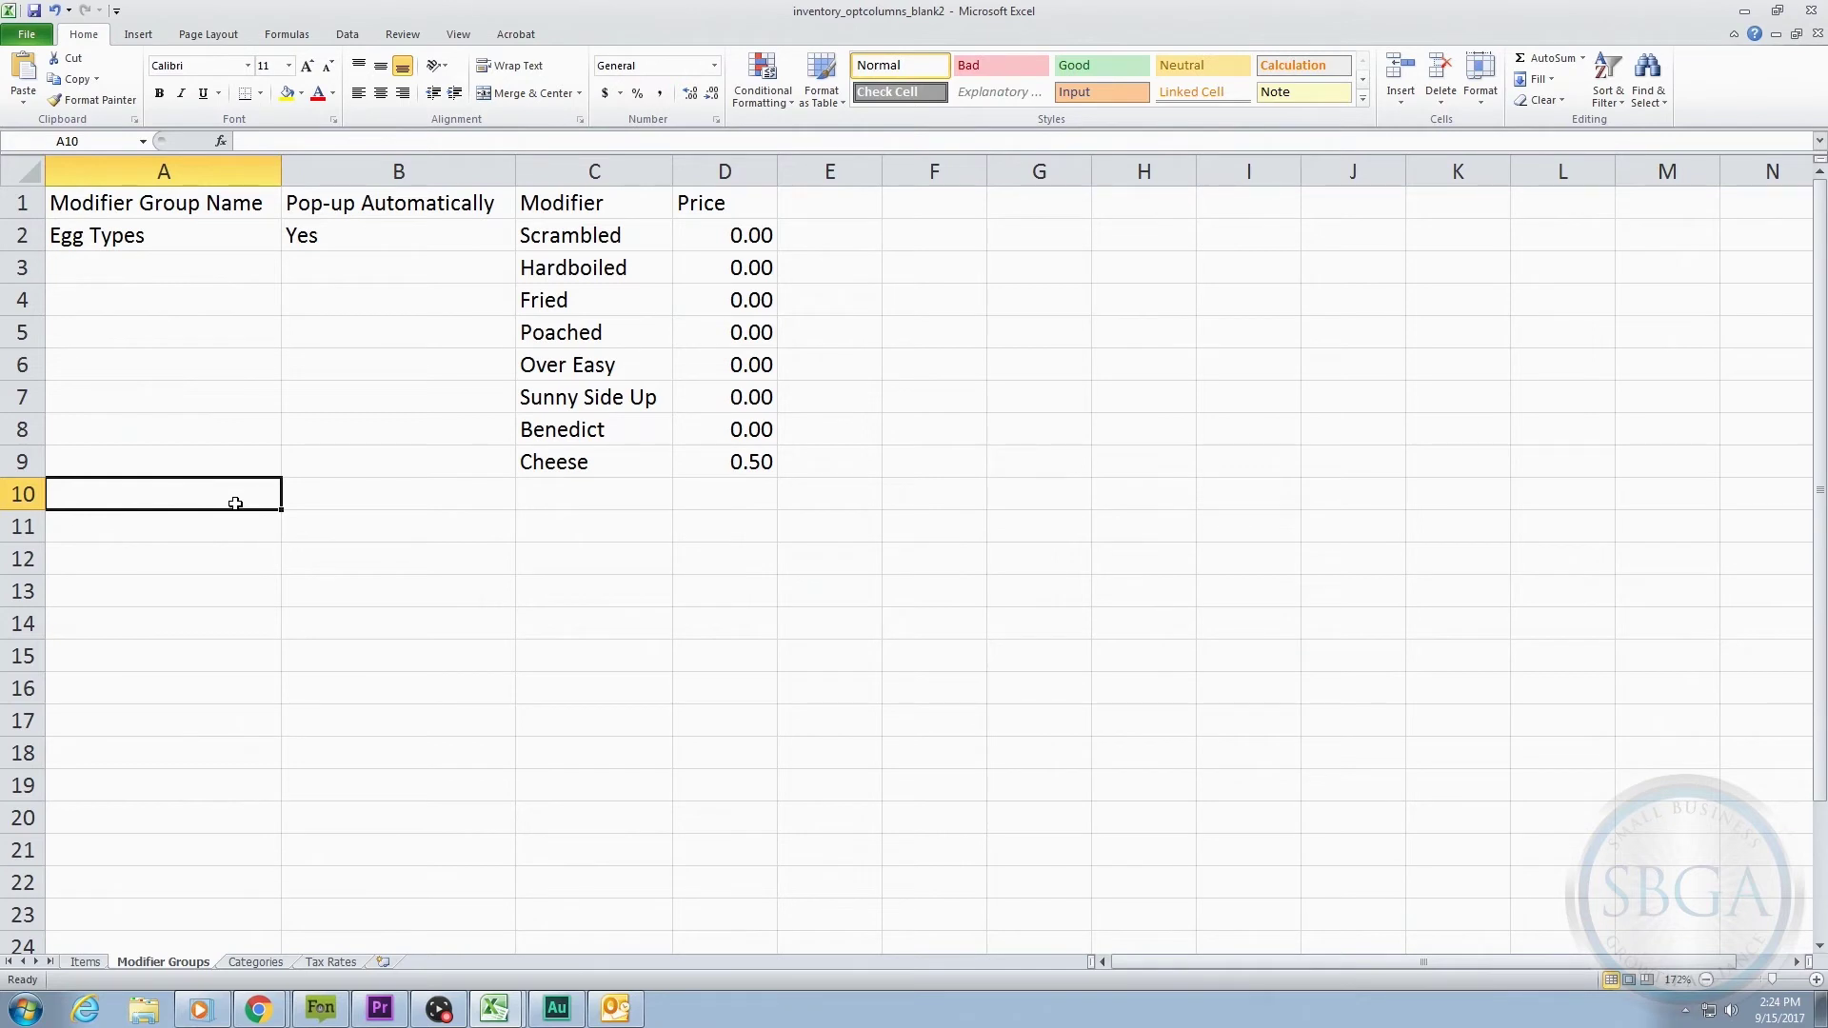
- Start an Extras modifier group in A10 with pop-up set to Yes
text(Extras)
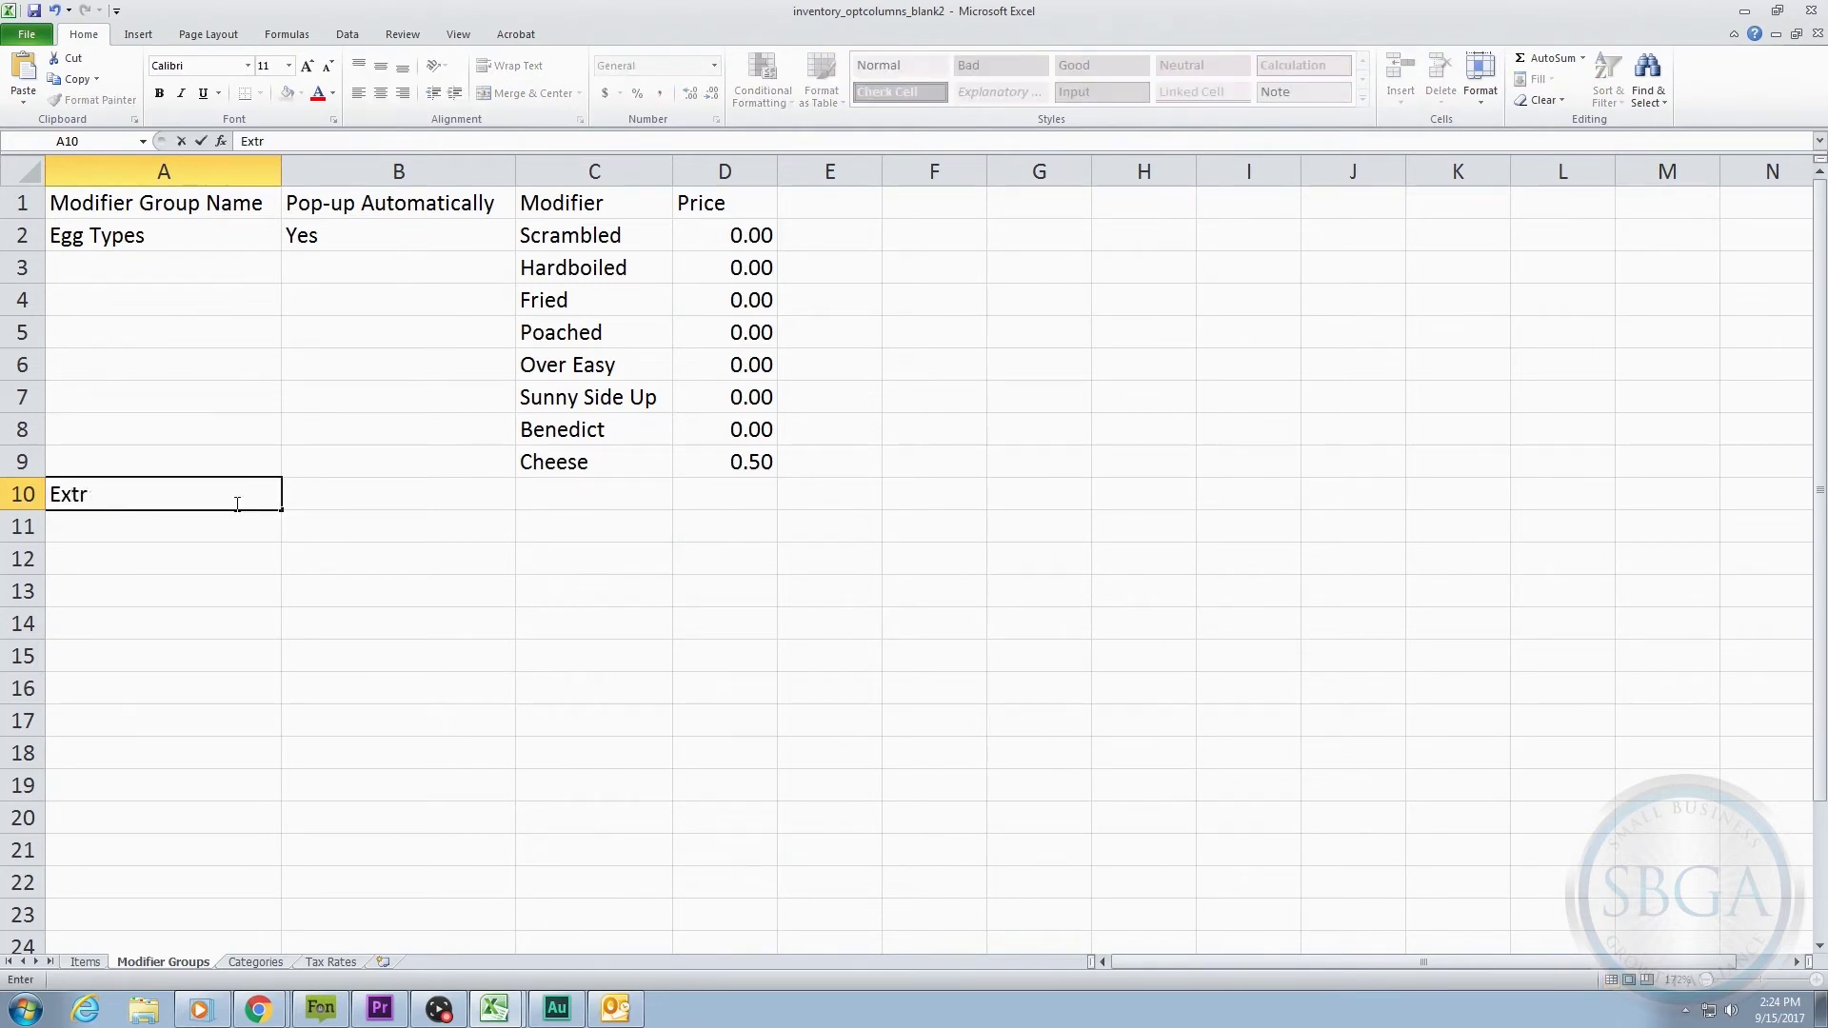
key(Tab)
text(Yes)
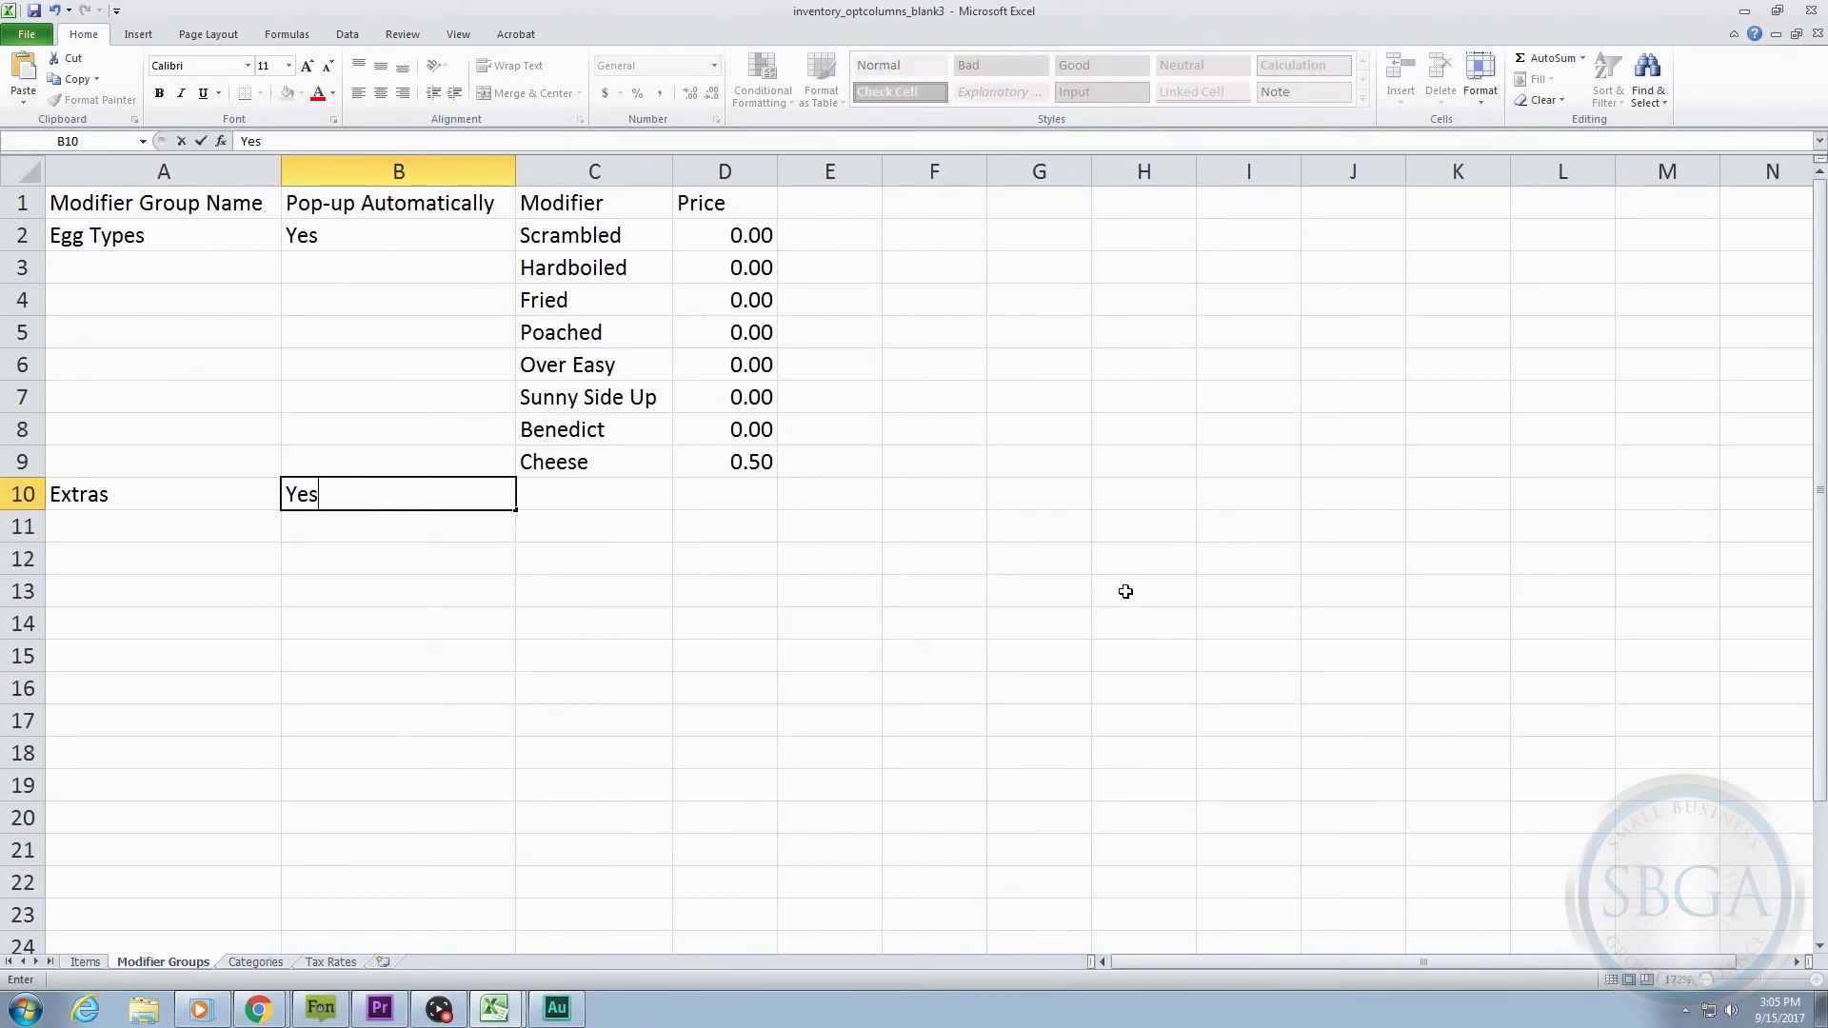
key(Tab)
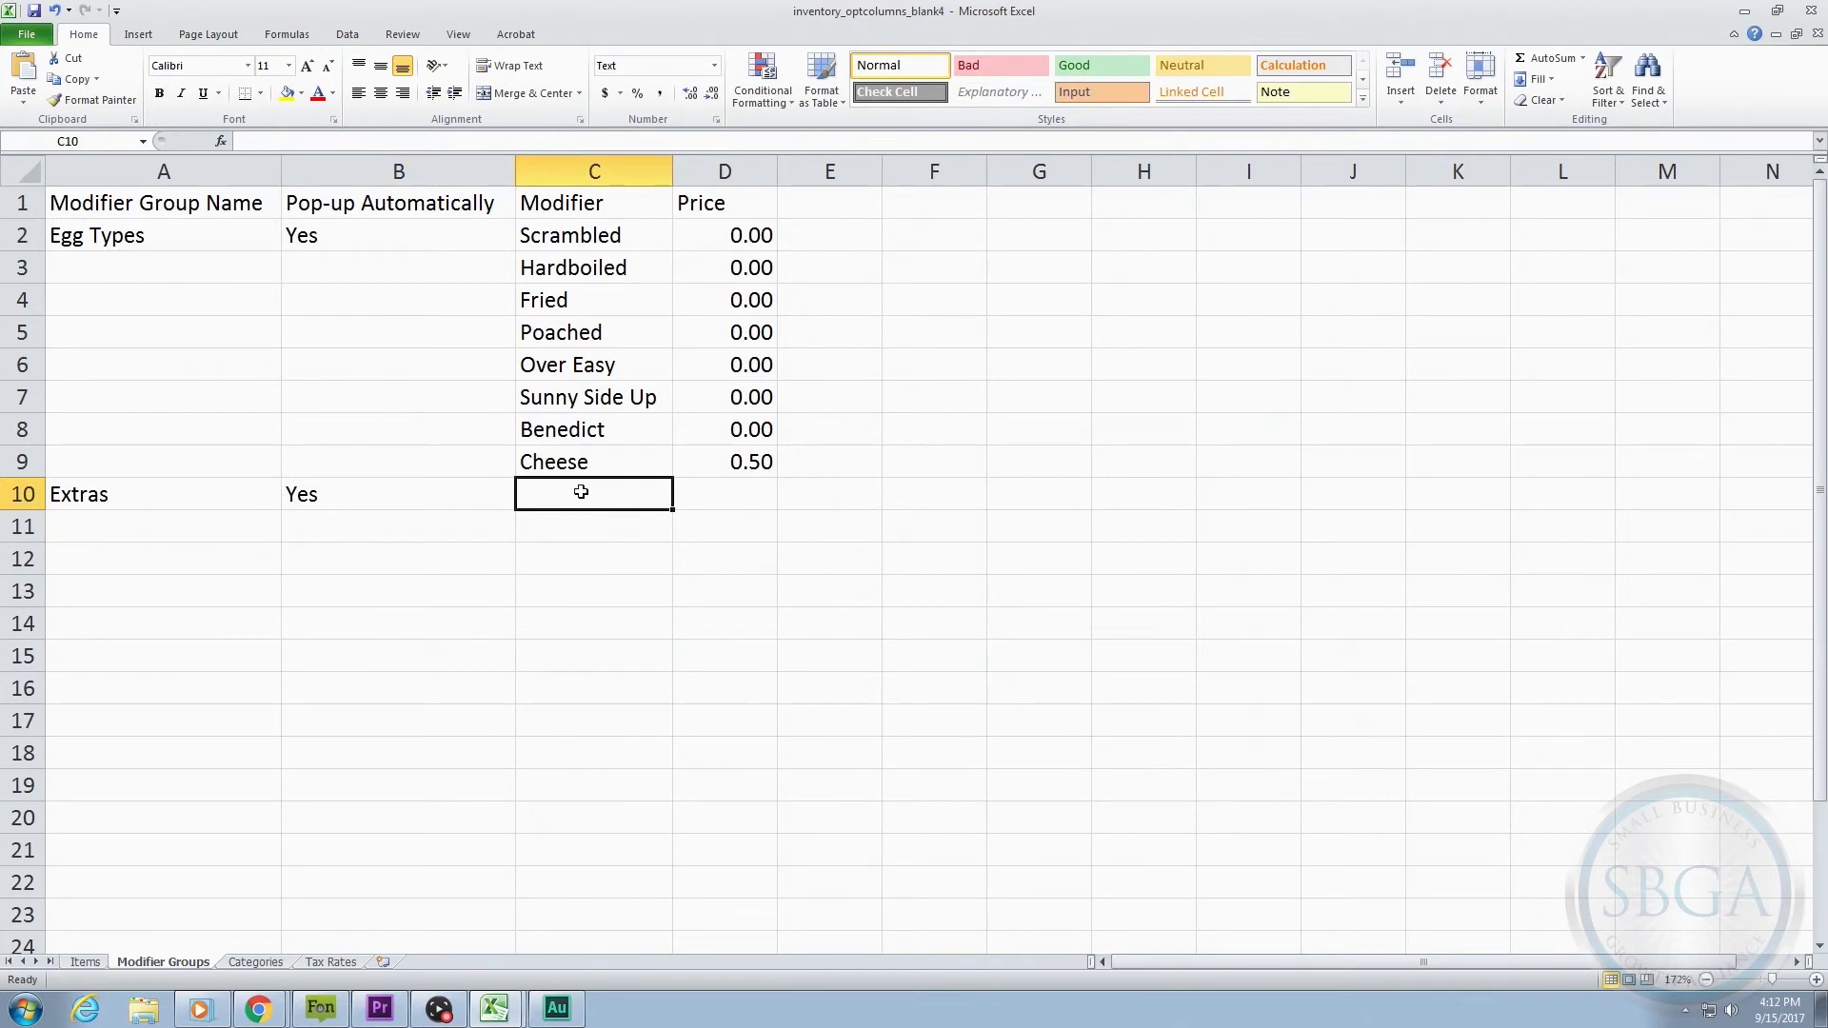
key(Return)
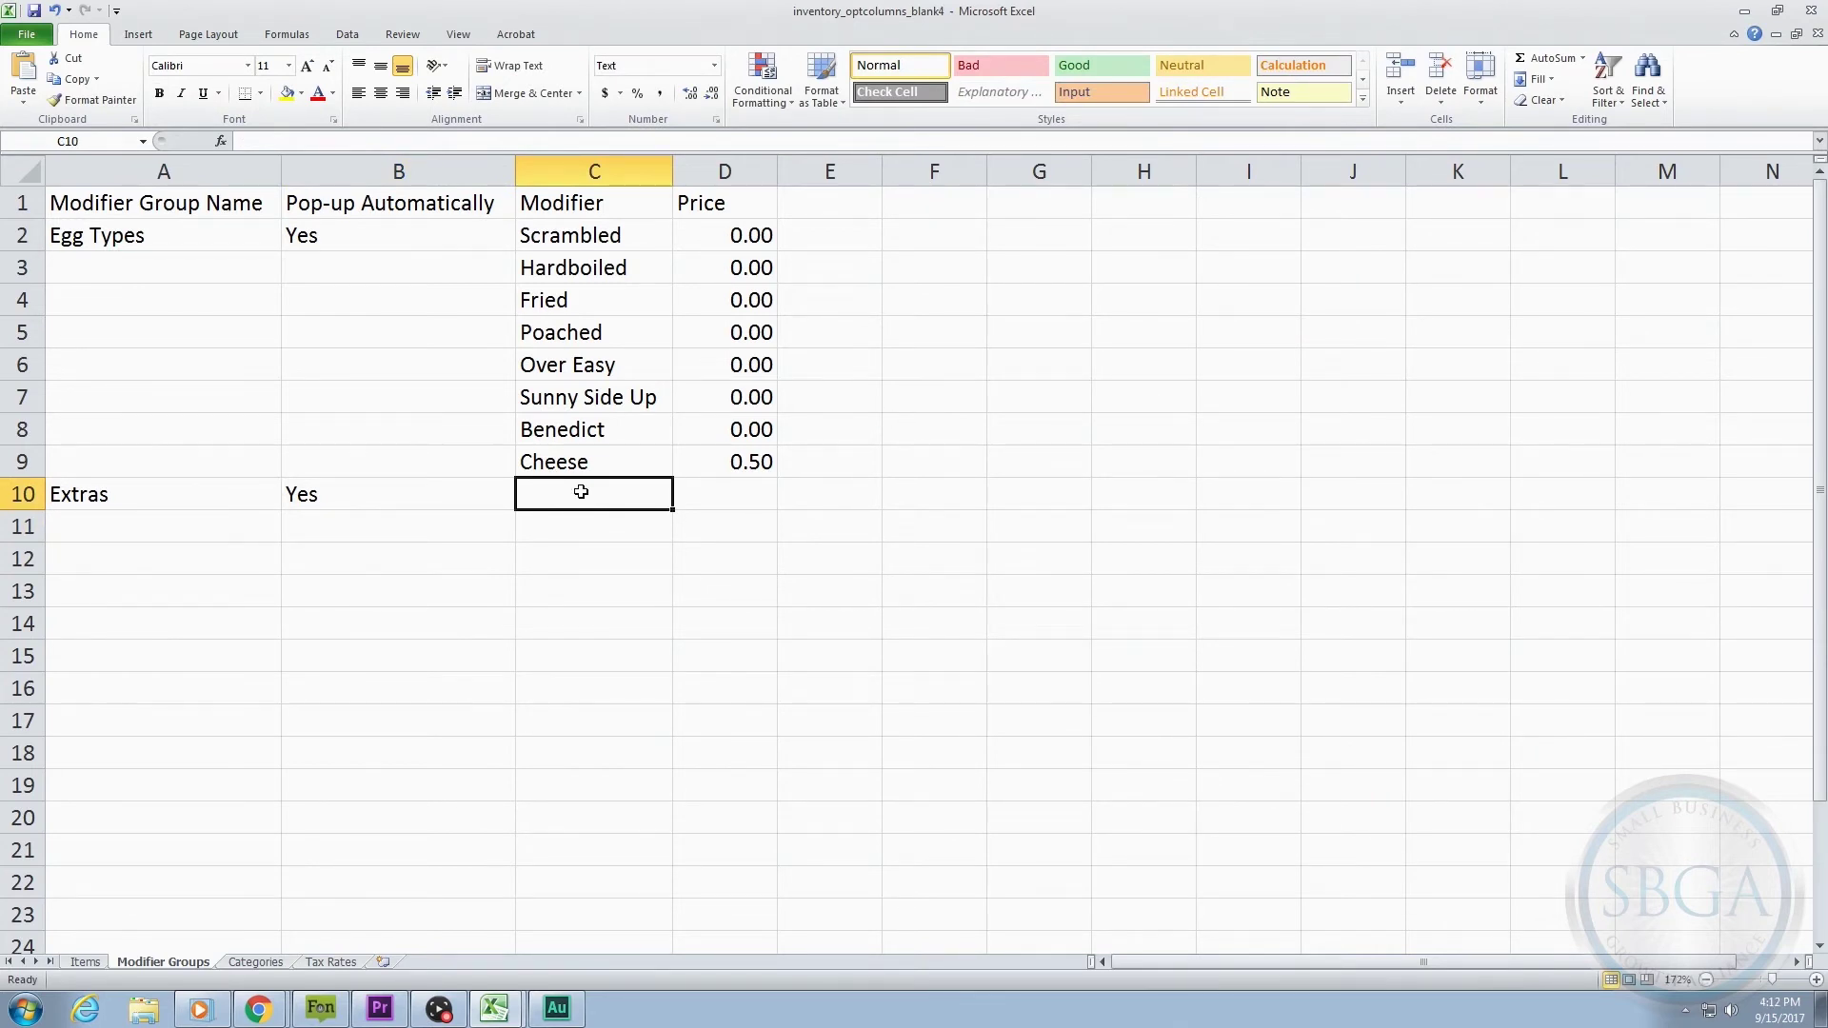
- Add Extras modifiers Toast 1.00, Hashbrowns 1.50 and Grits 1.00
text(Toast)
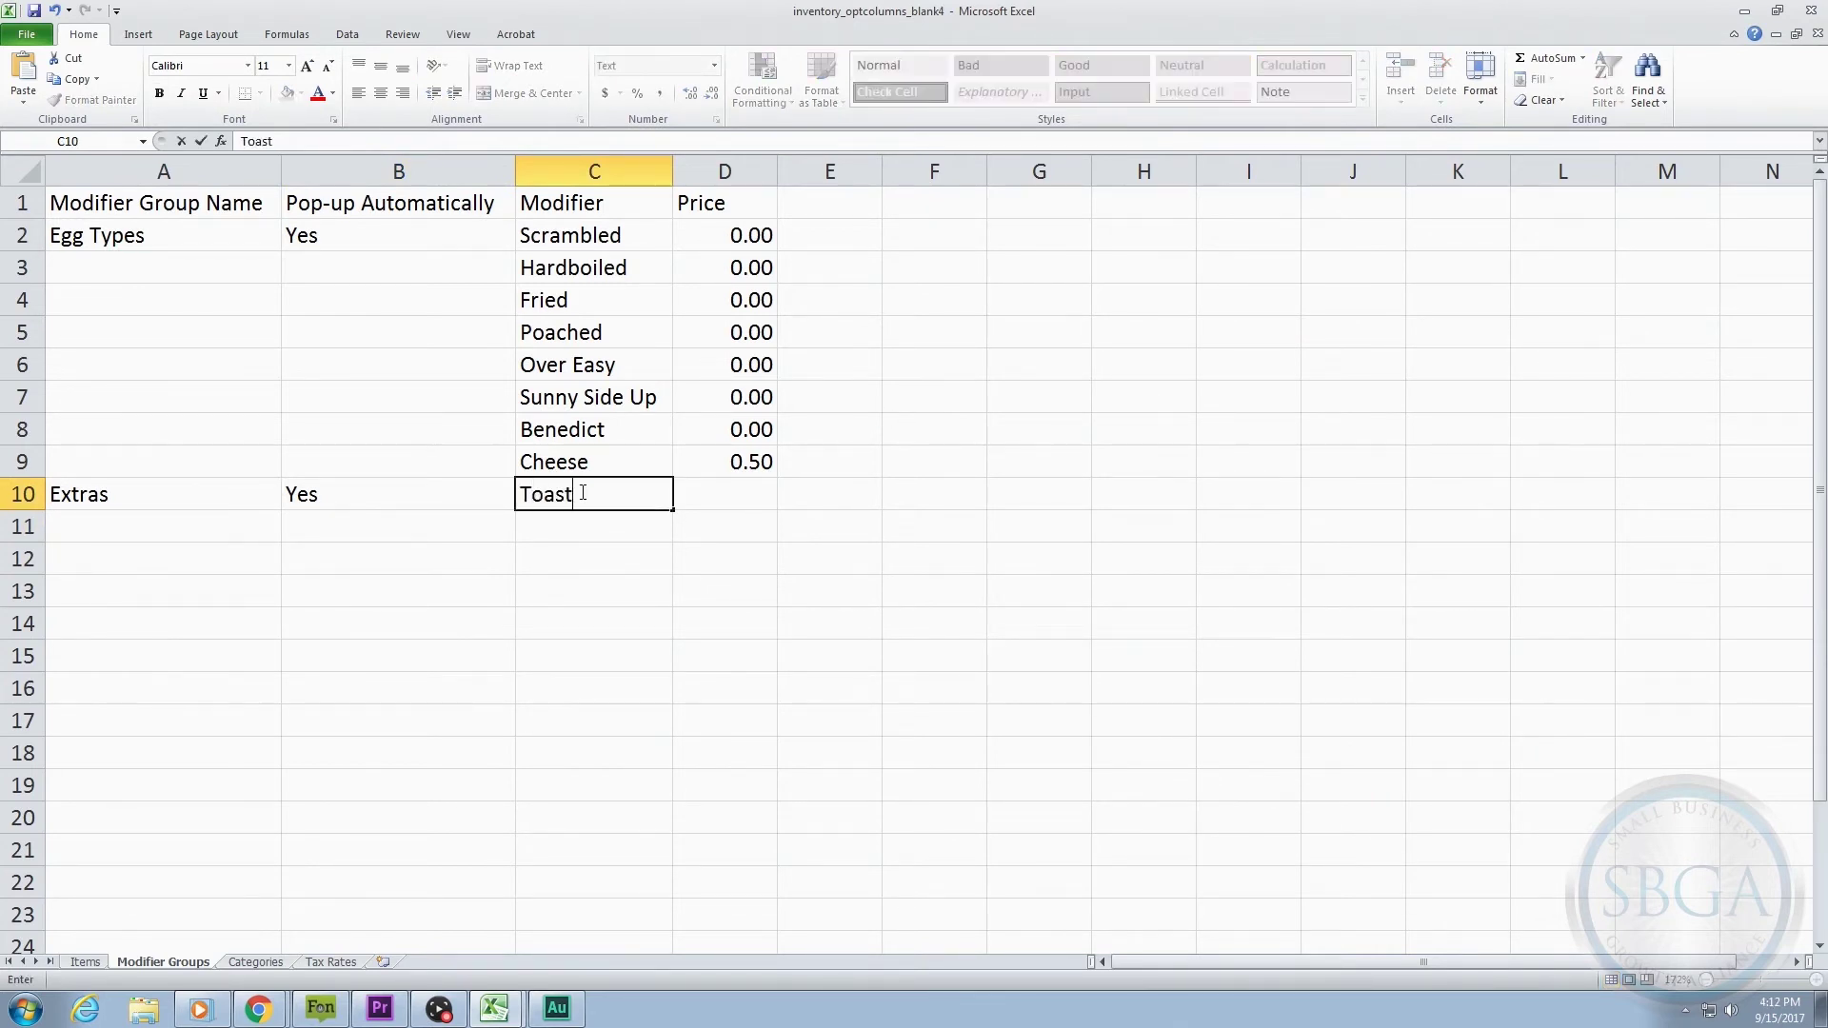
key(Tab)
text(1)
key(Return)
text(Hashbrowns)
key(Tab)
text(1.5)
key(Return)
text(Grits)
key(Tab)
text(1)
key(Return)
- Add Extras modifiers Fruit 2.00, Croissant 1.50 and English Muffin 1.00
text(Fruit)
key(Tab)
text(2)
key(Return)
text(Croissant)
key(Tab)
text(1.5)
key(Return)
text(English Muffin)
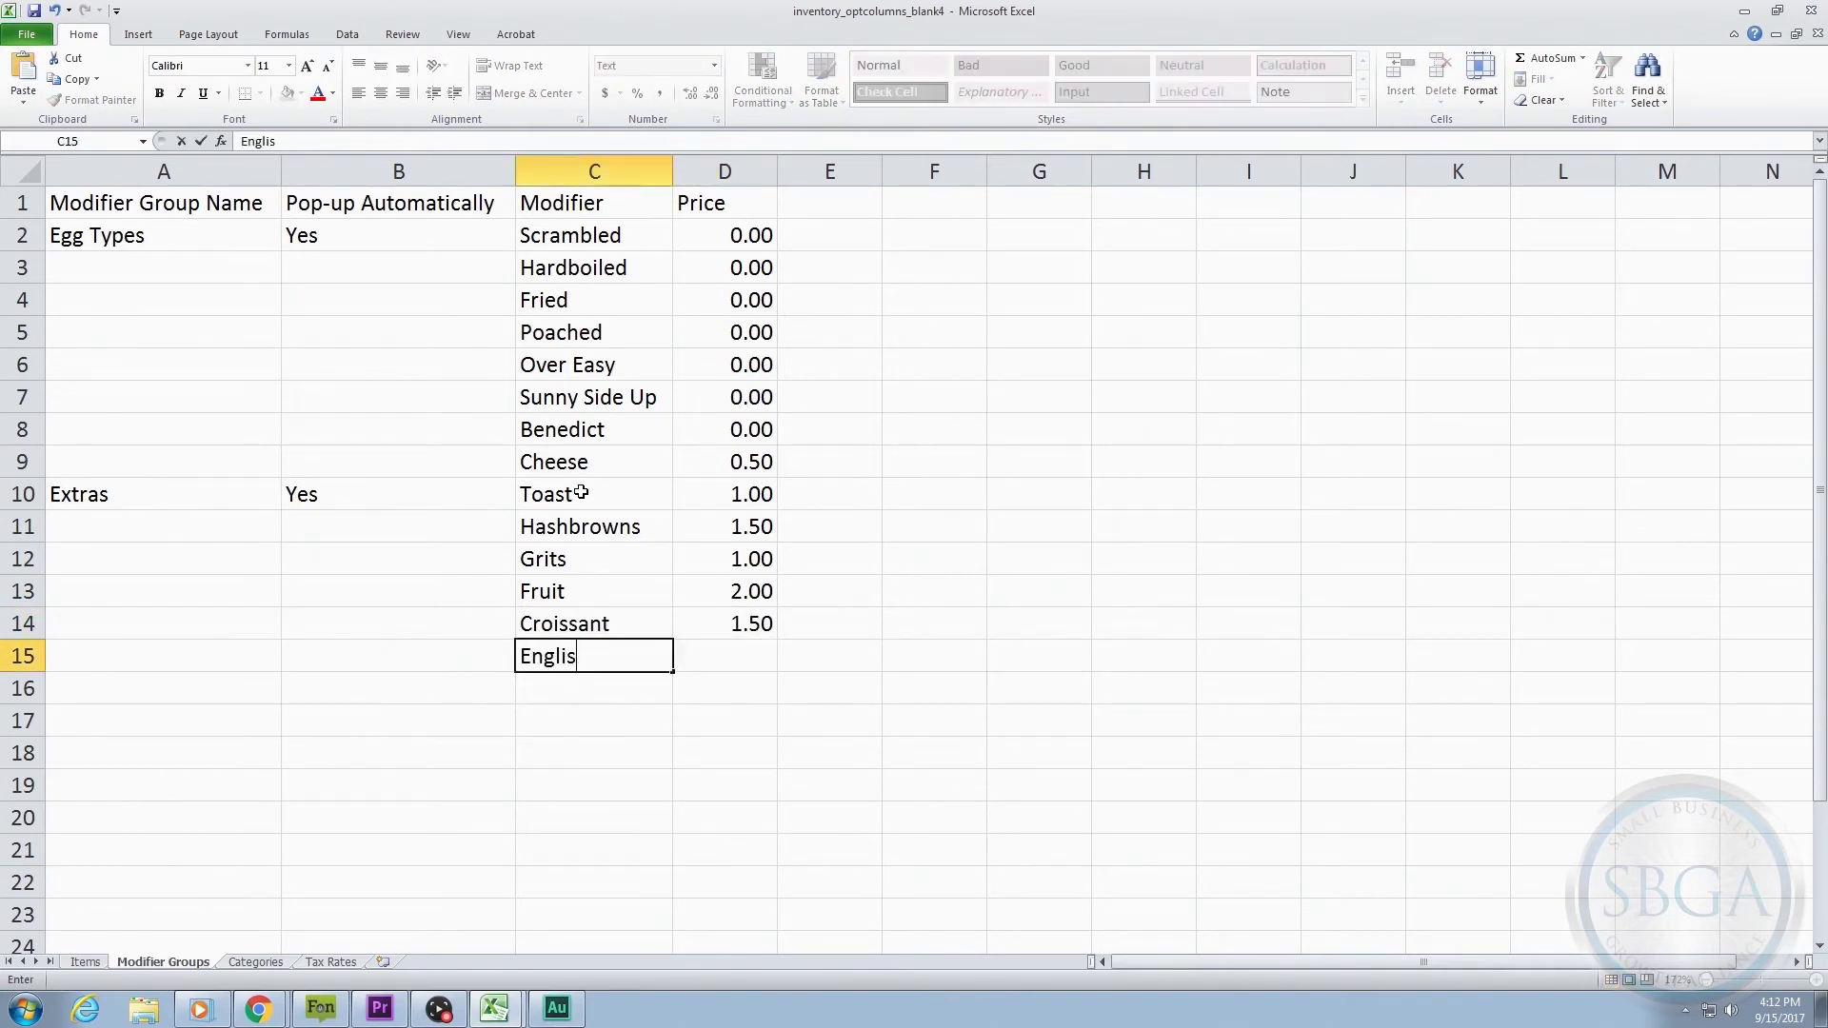
key(Tab)
text(1.00)
key(Return)
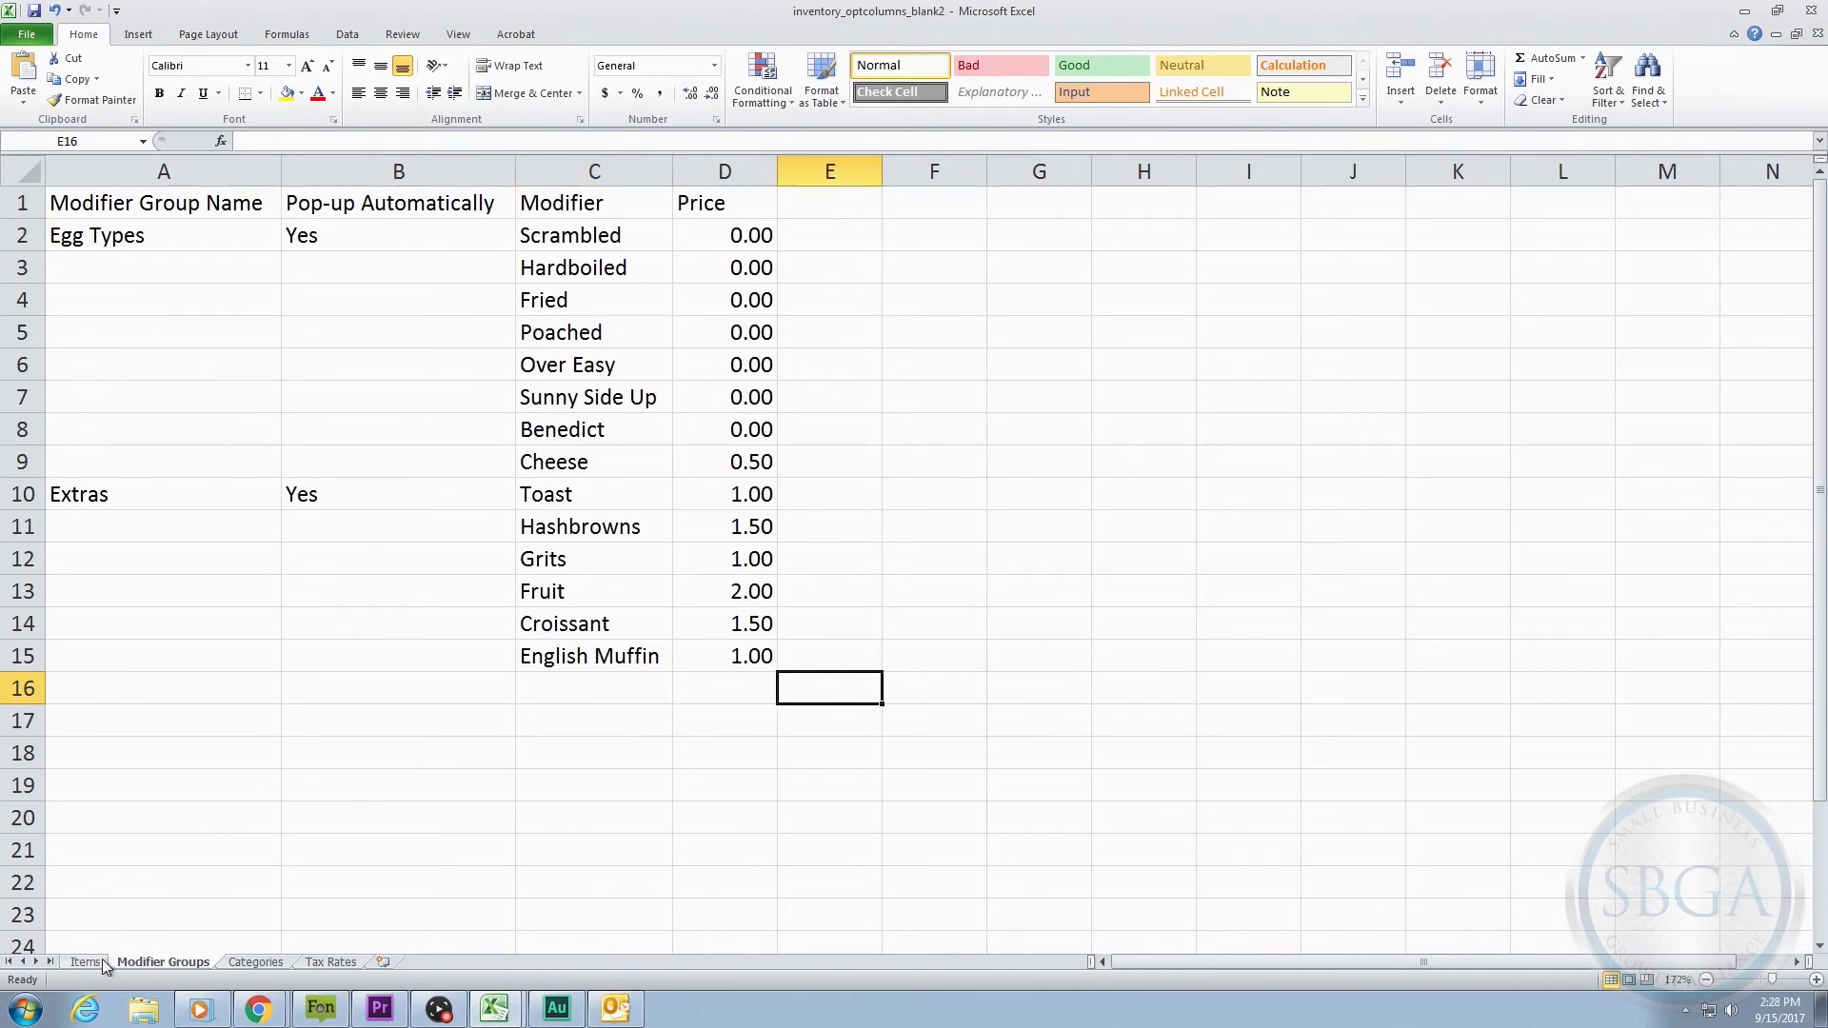
- On the Items sheet, enter Egg Types in K4 and Extras in K5 for Sunrise Special
click(99, 960)
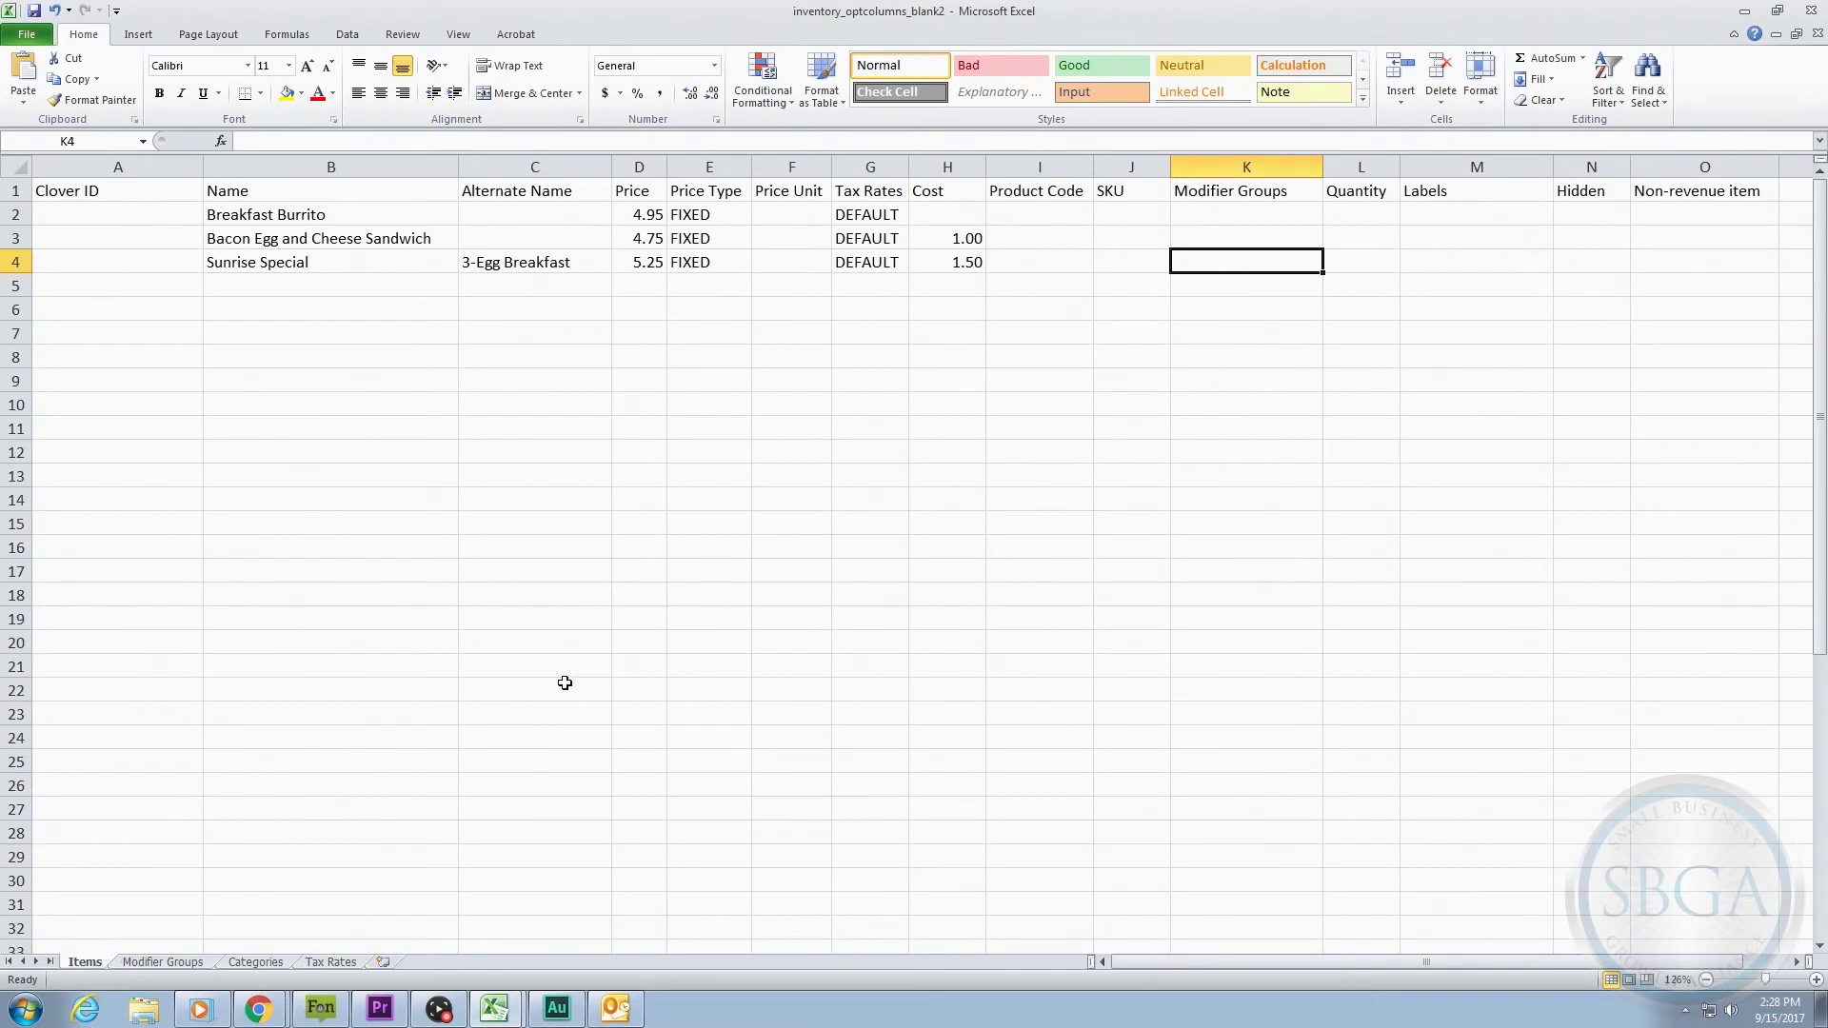
drag(1272, 217, 1272, 267)
click(1273, 266)
text(Egg Typ)
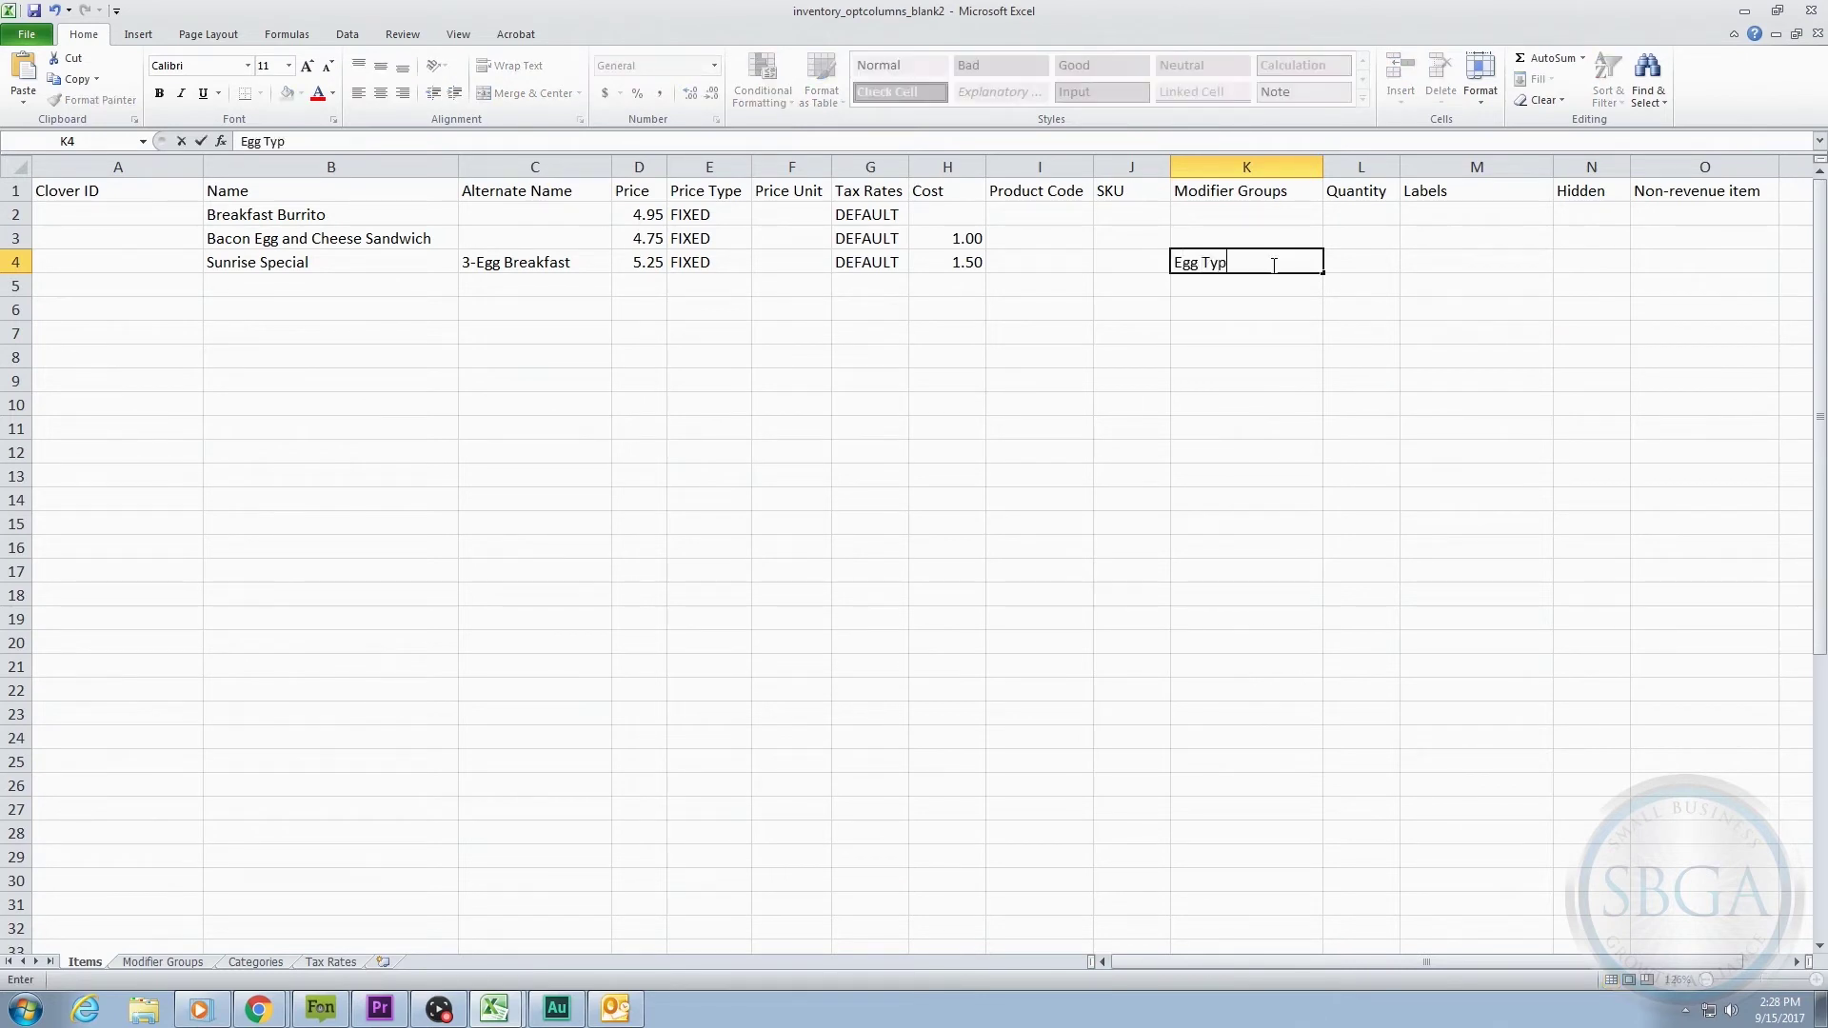
text(es)
key(Return)
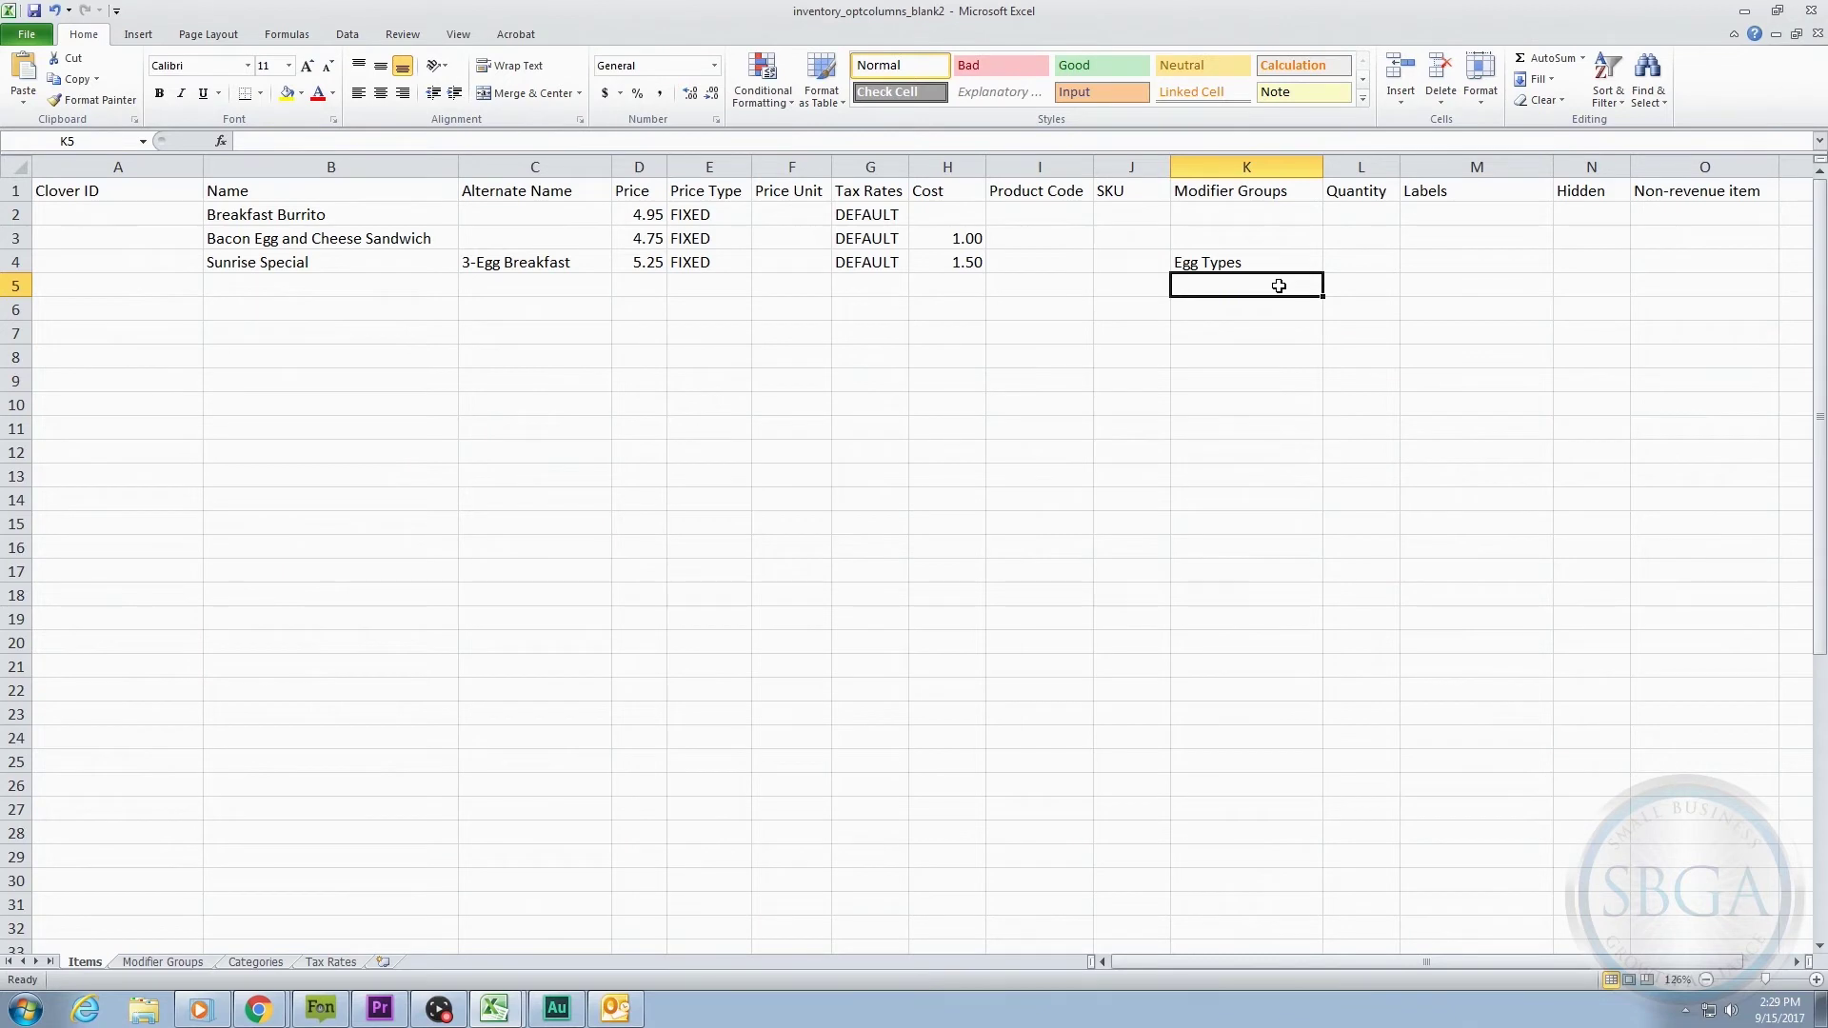
text(Extras)
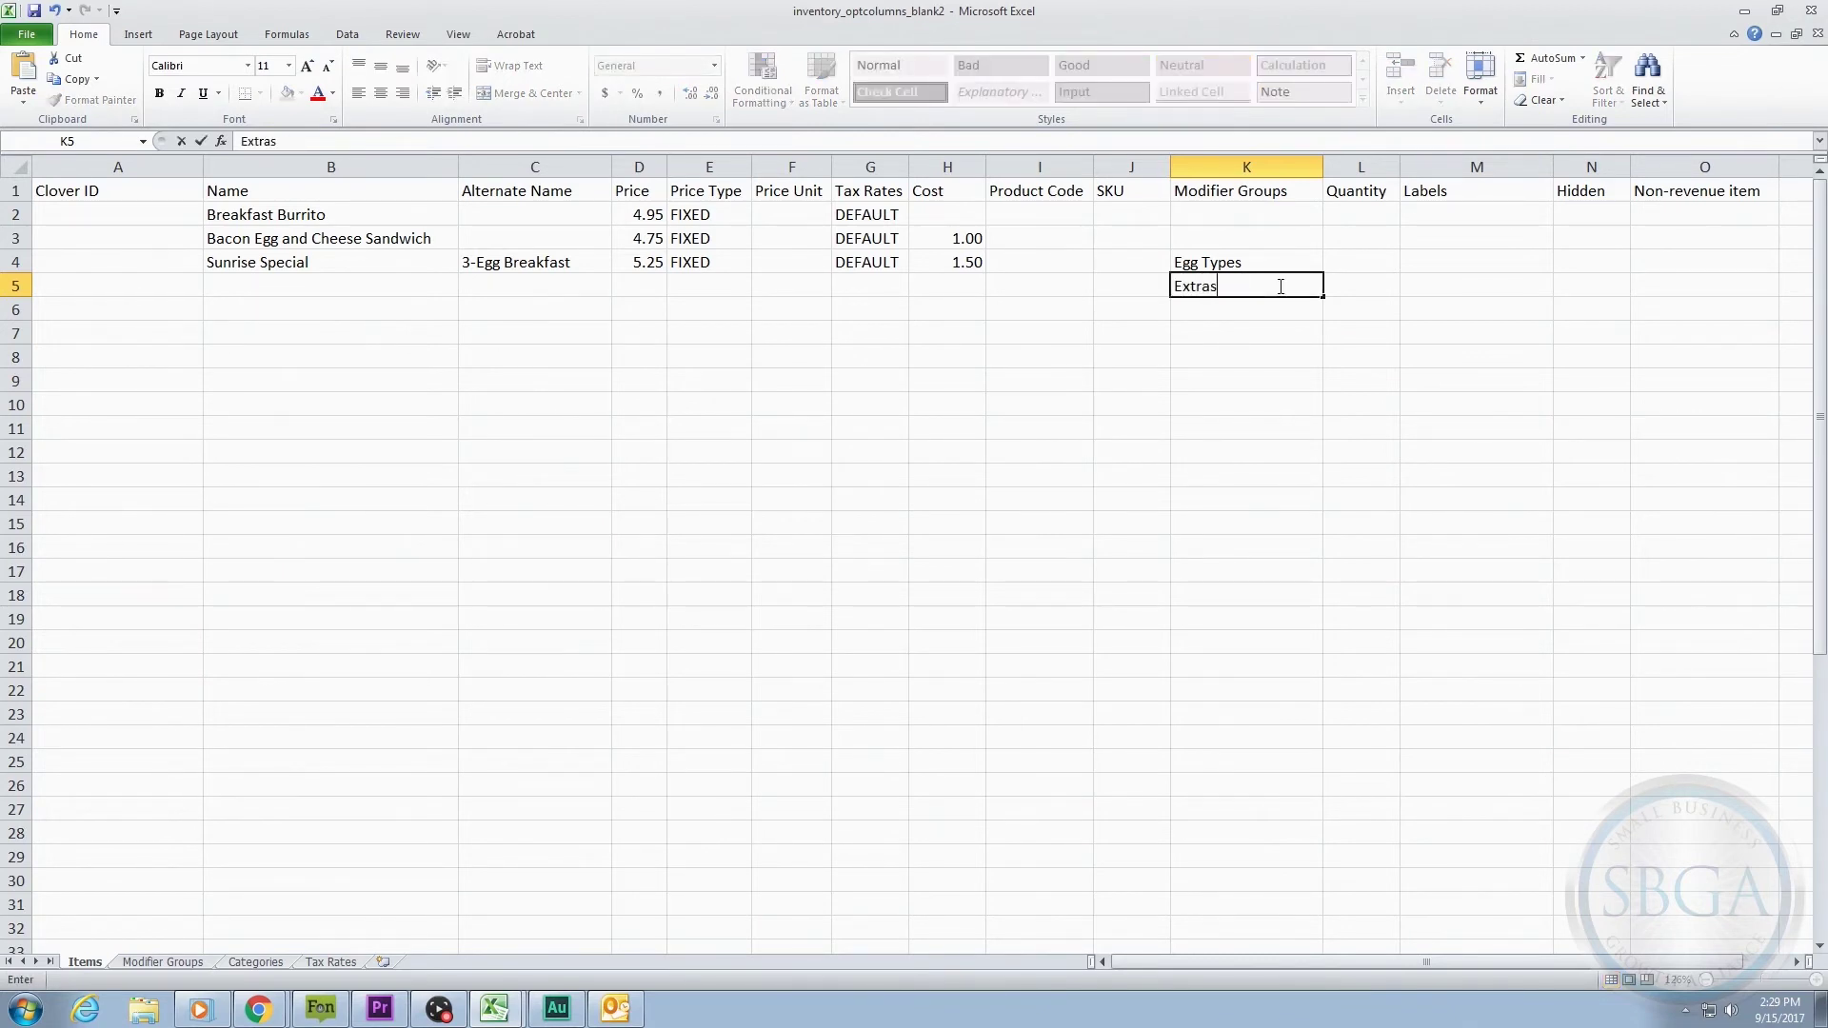
key(Return)
click(1279, 285)
- Insert an entire blank row at row 6, below the Extras entry
right_click(1312, 306)
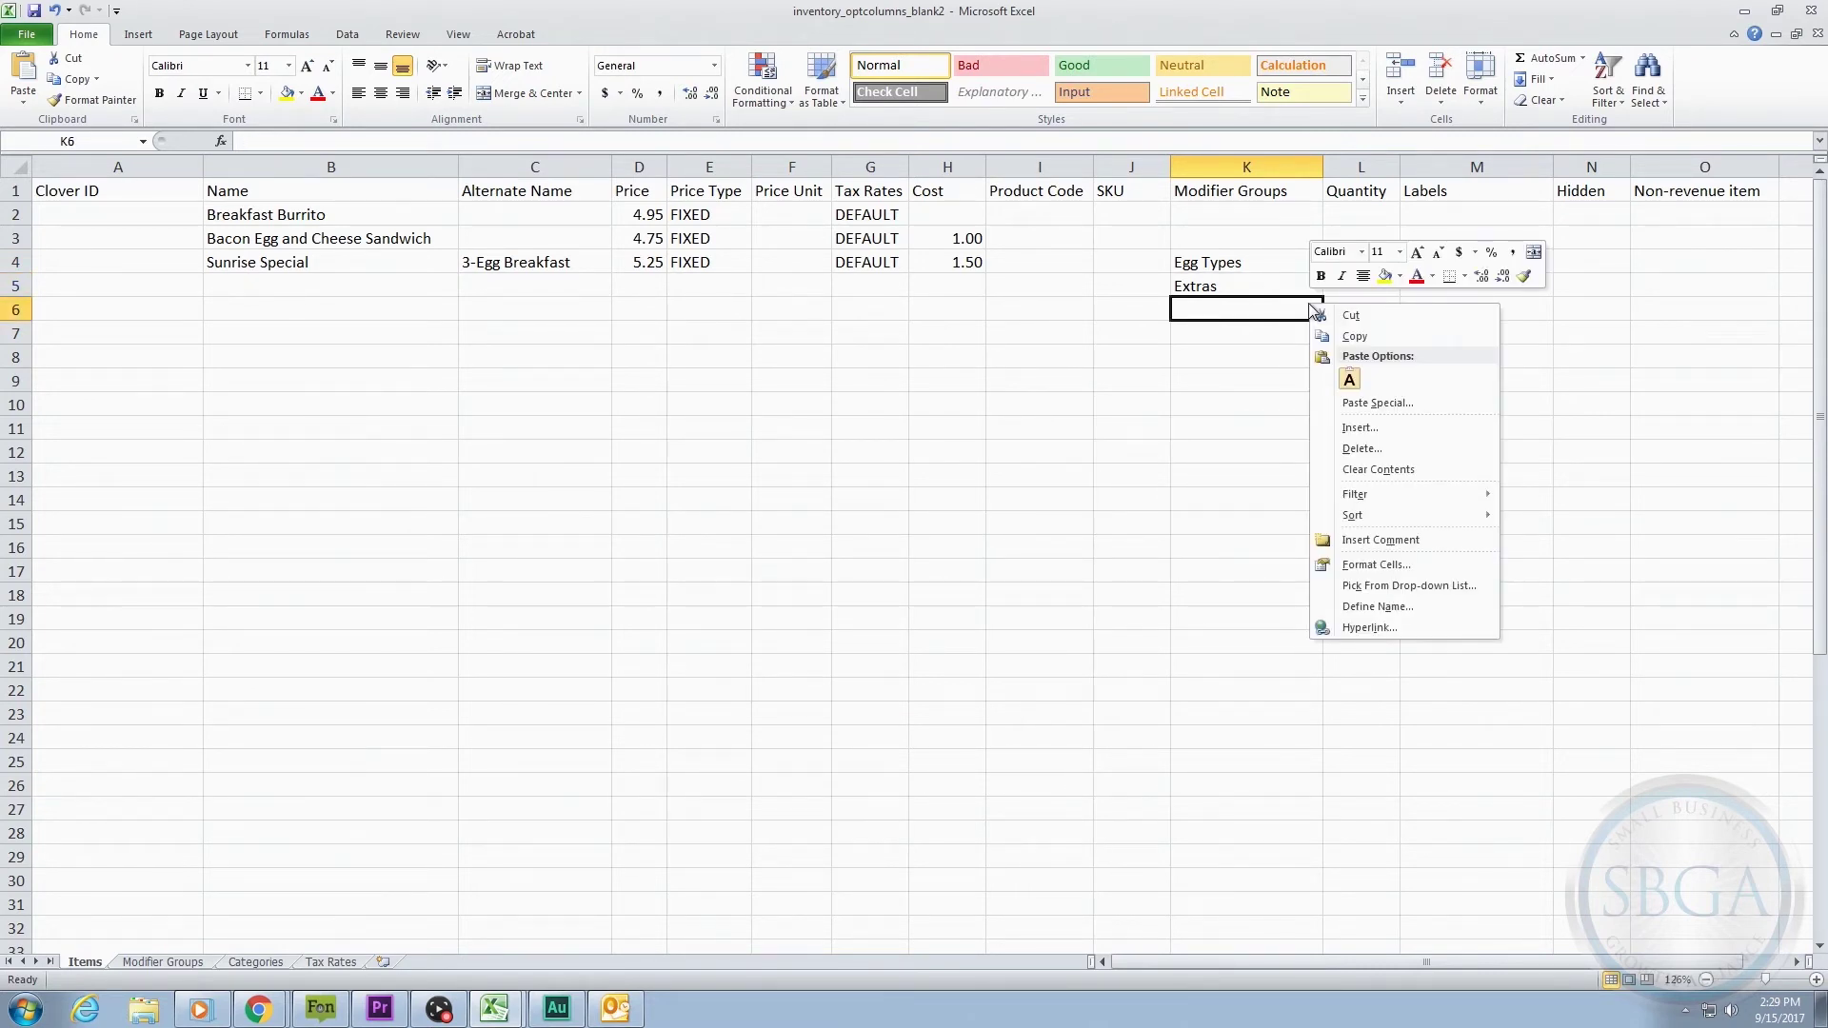
click(1359, 428)
click(1338, 434)
click(1316, 481)
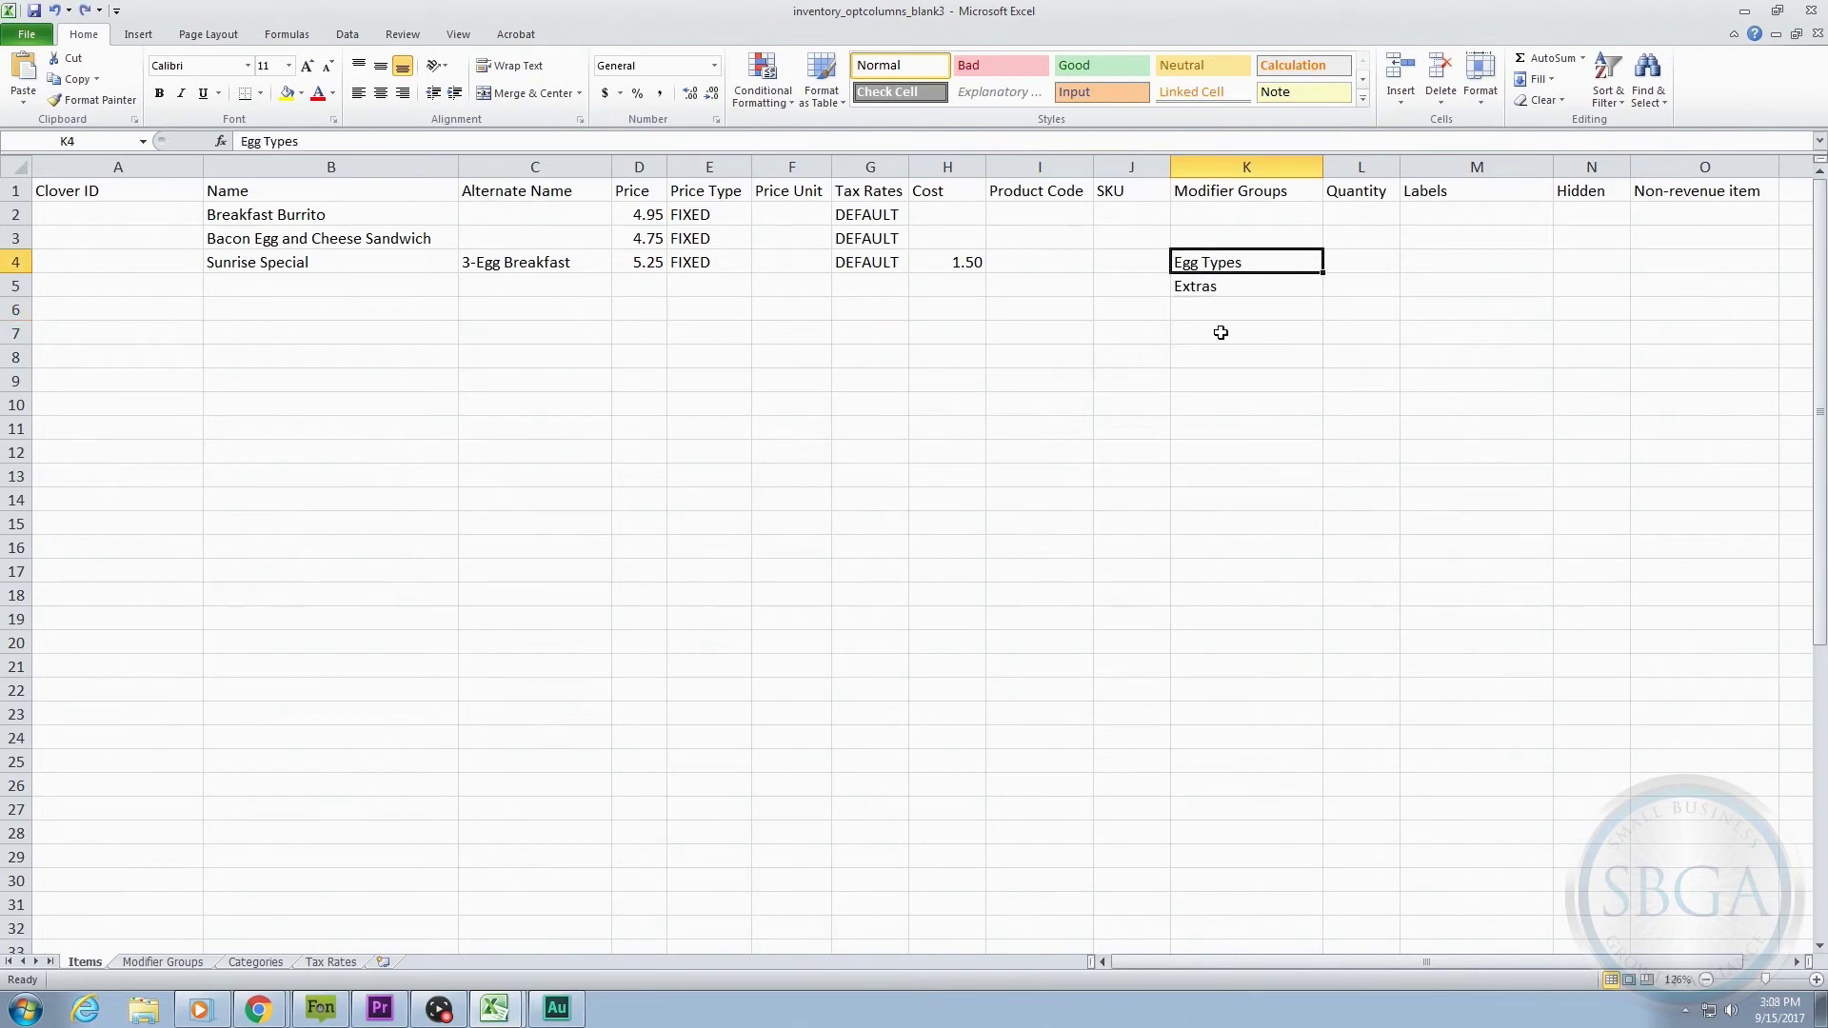
- Enter a Quantity of 10 in L2, L3 and L4 for the three breakfast items
click(1343, 164)
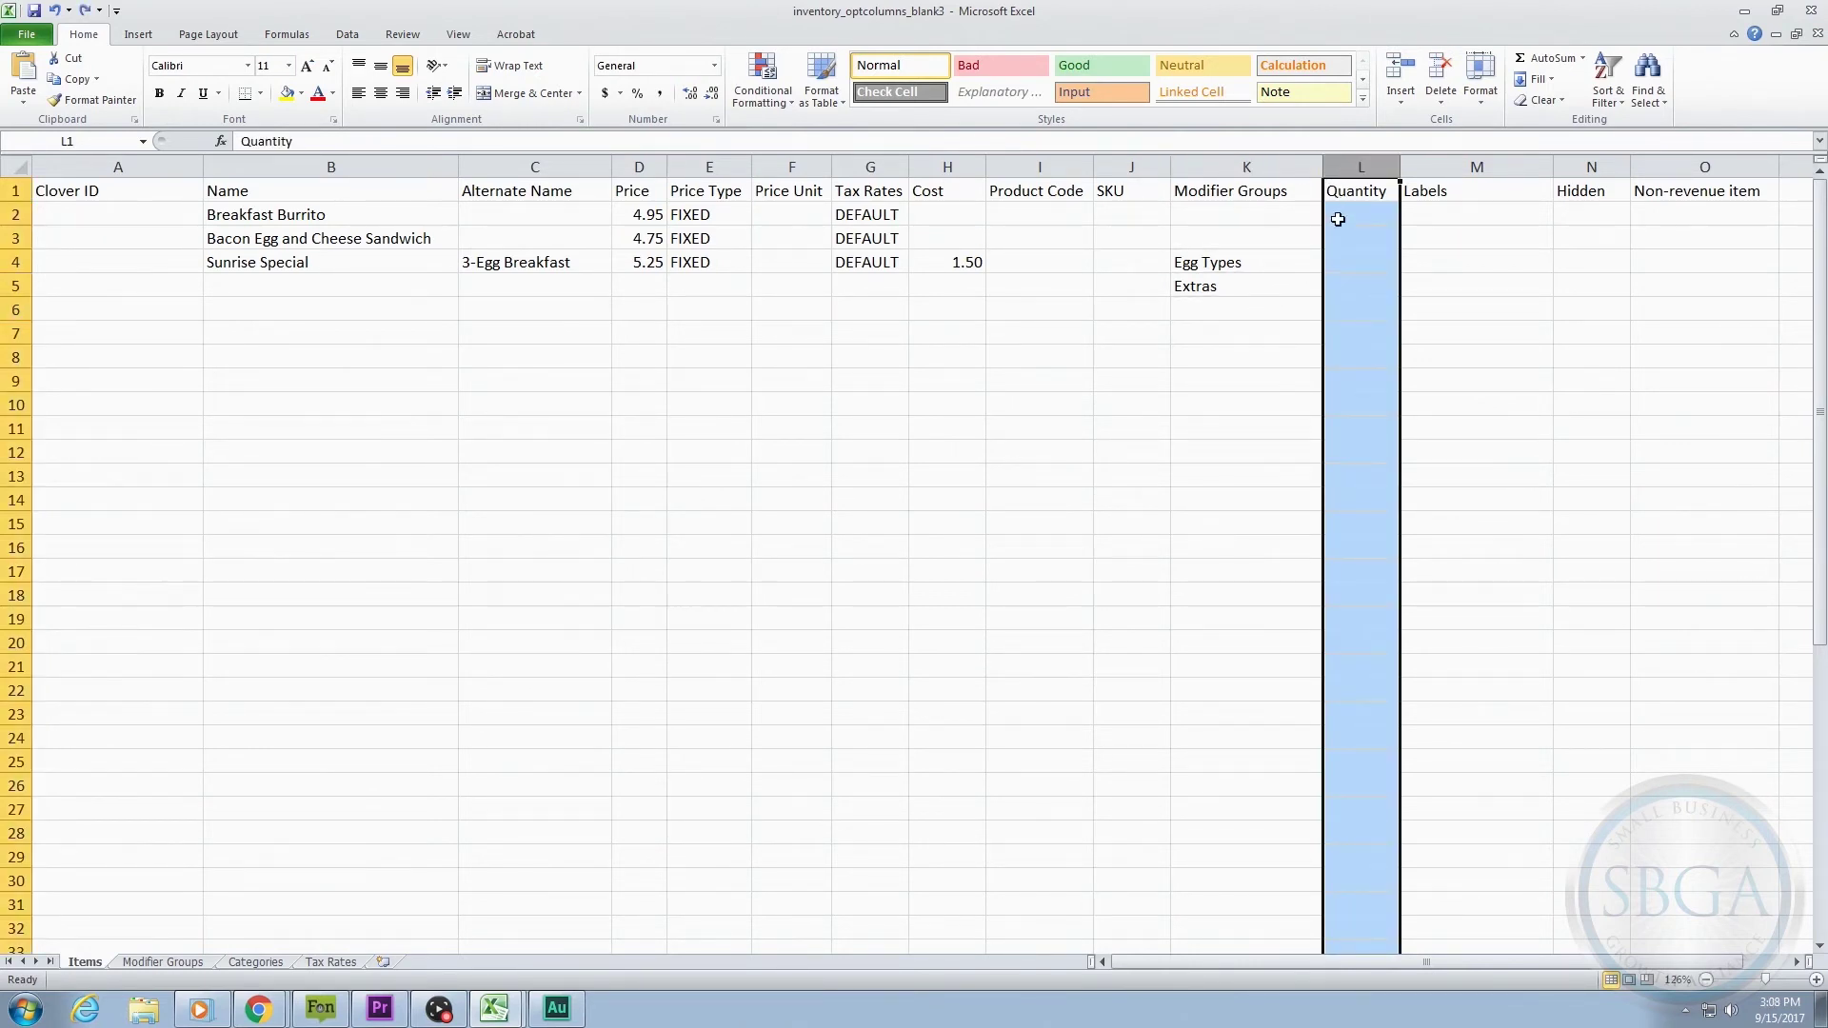
click(1346, 217)
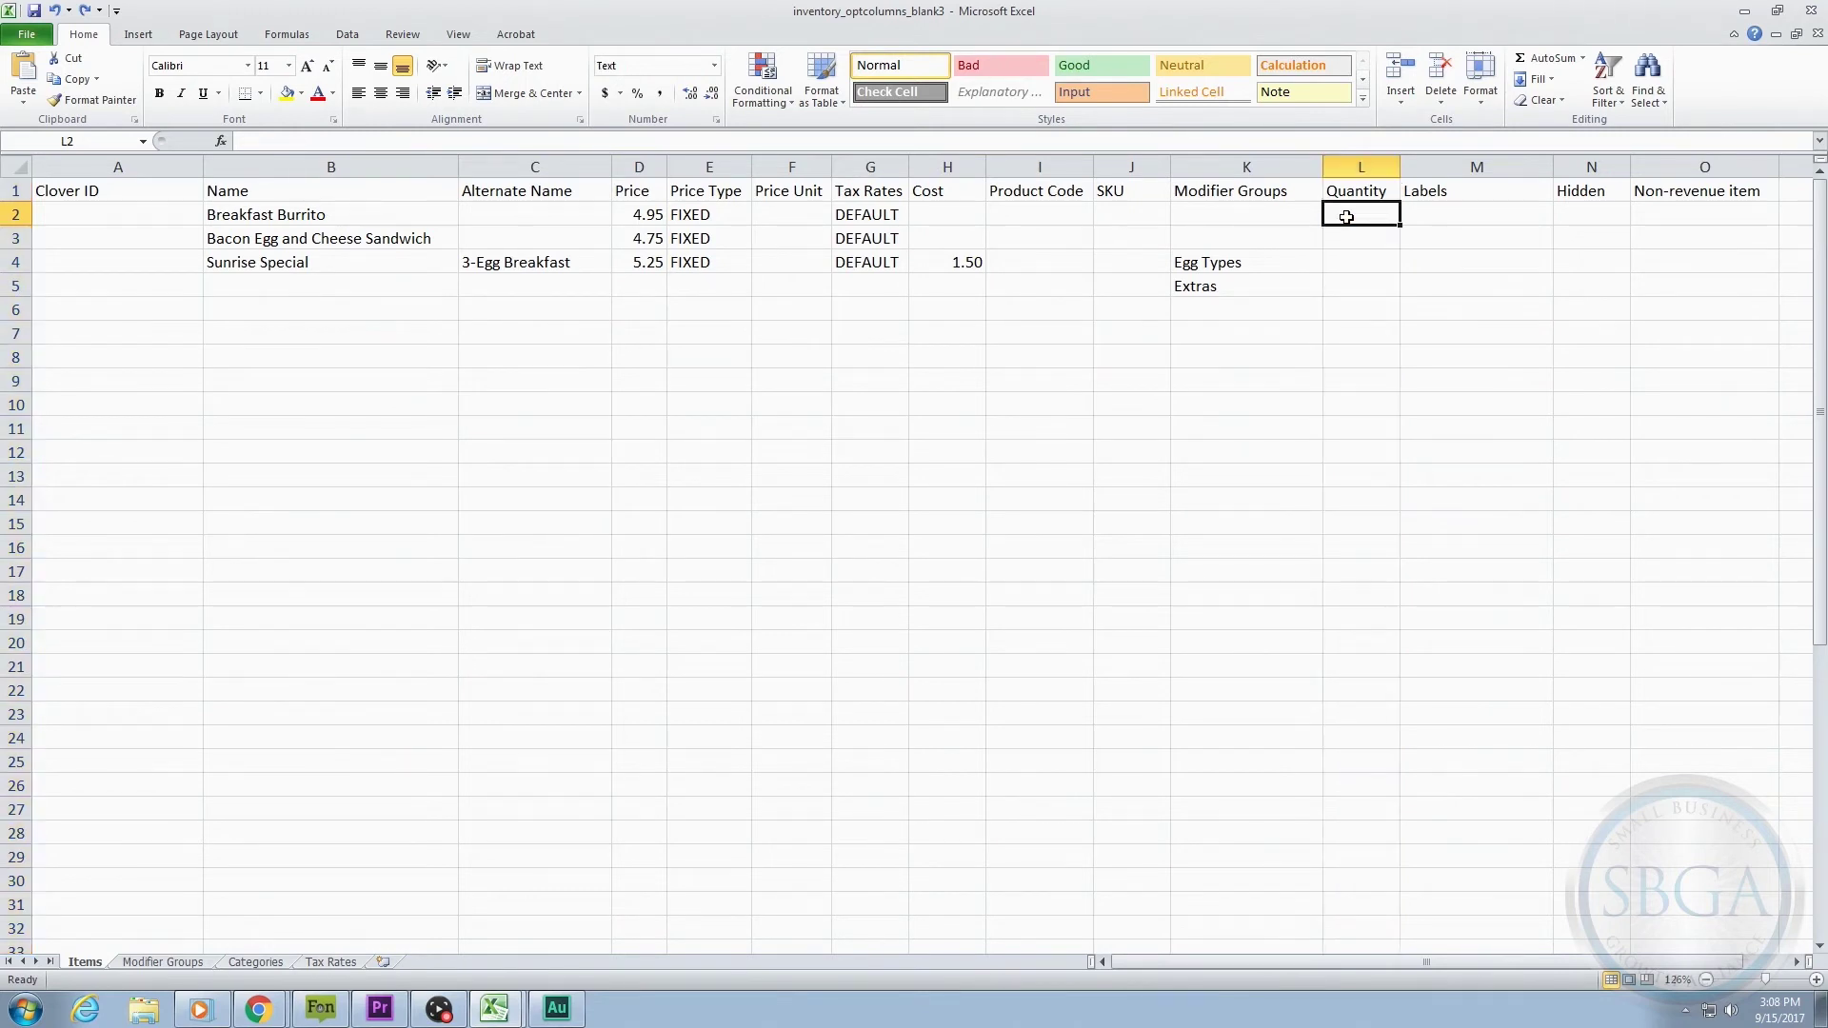
text(10)
key(Return)
text(10)
key(Return)
text(10)
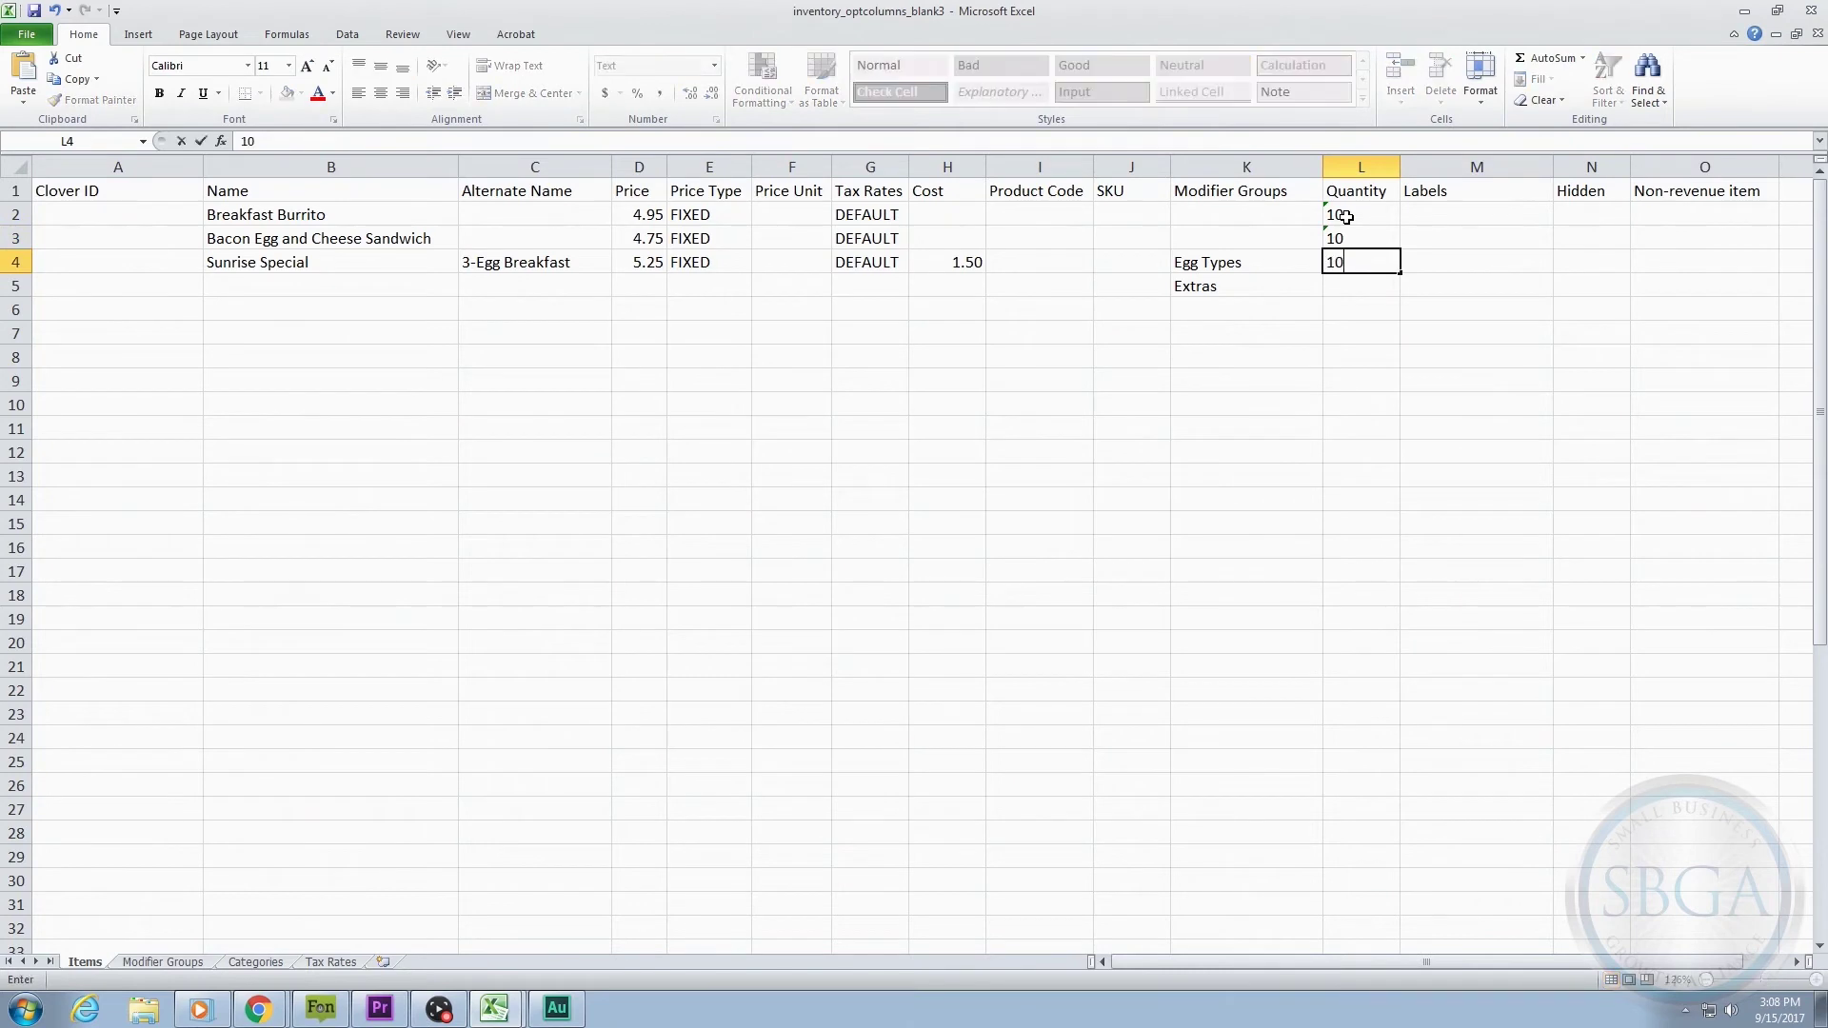
key(Return)
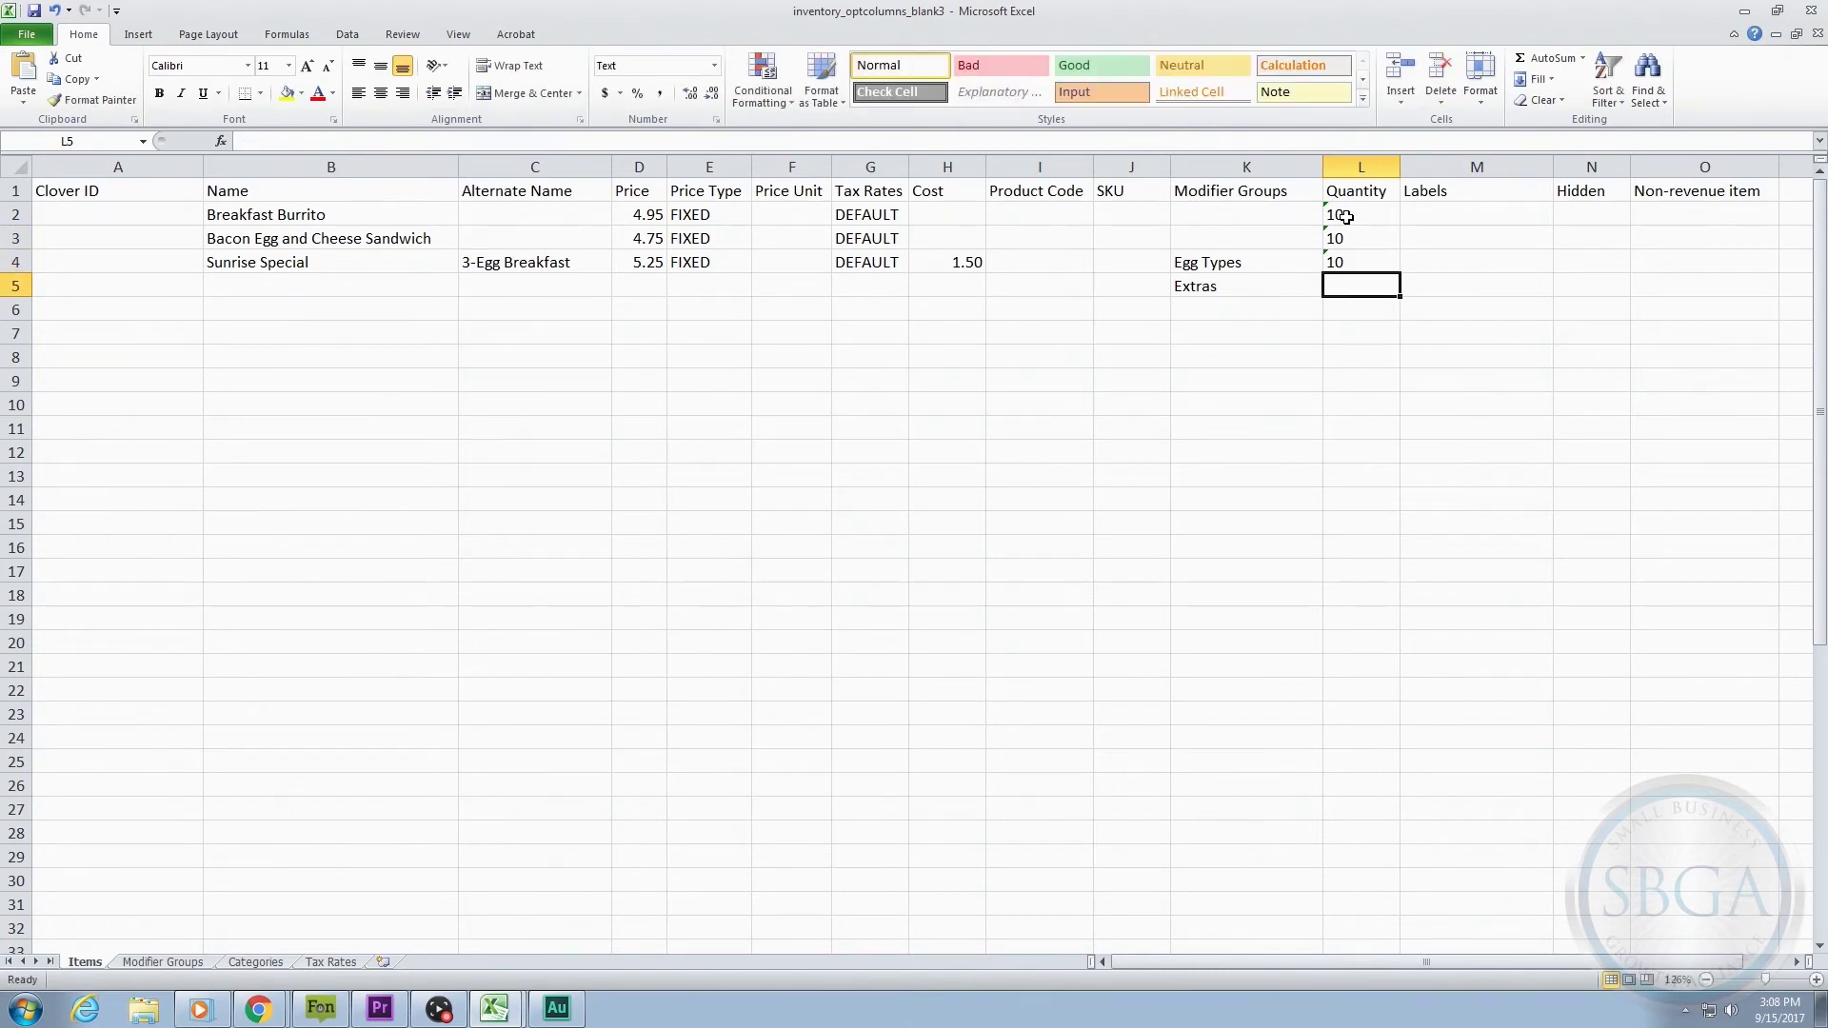
drag(1384, 212, 1379, 251)
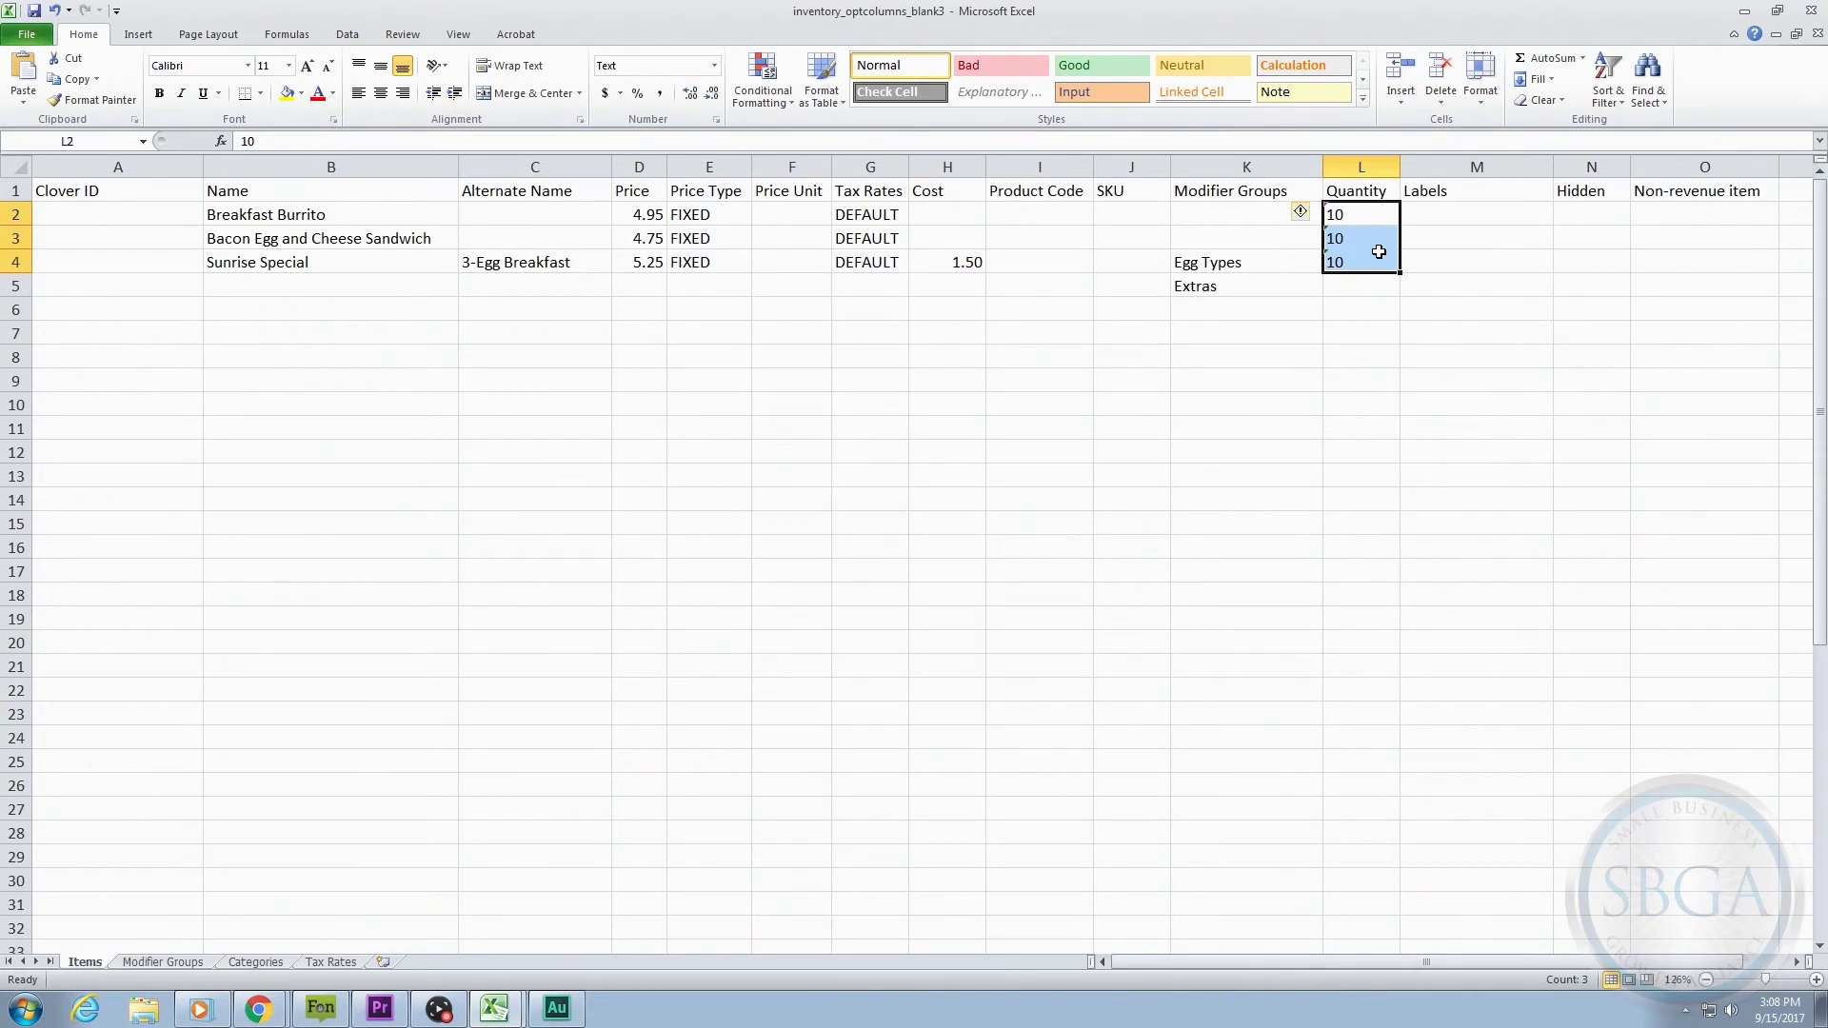
- Enter sample labels Vendor Name, Food and Food in the Labels column M2:M4
click(1419, 169)
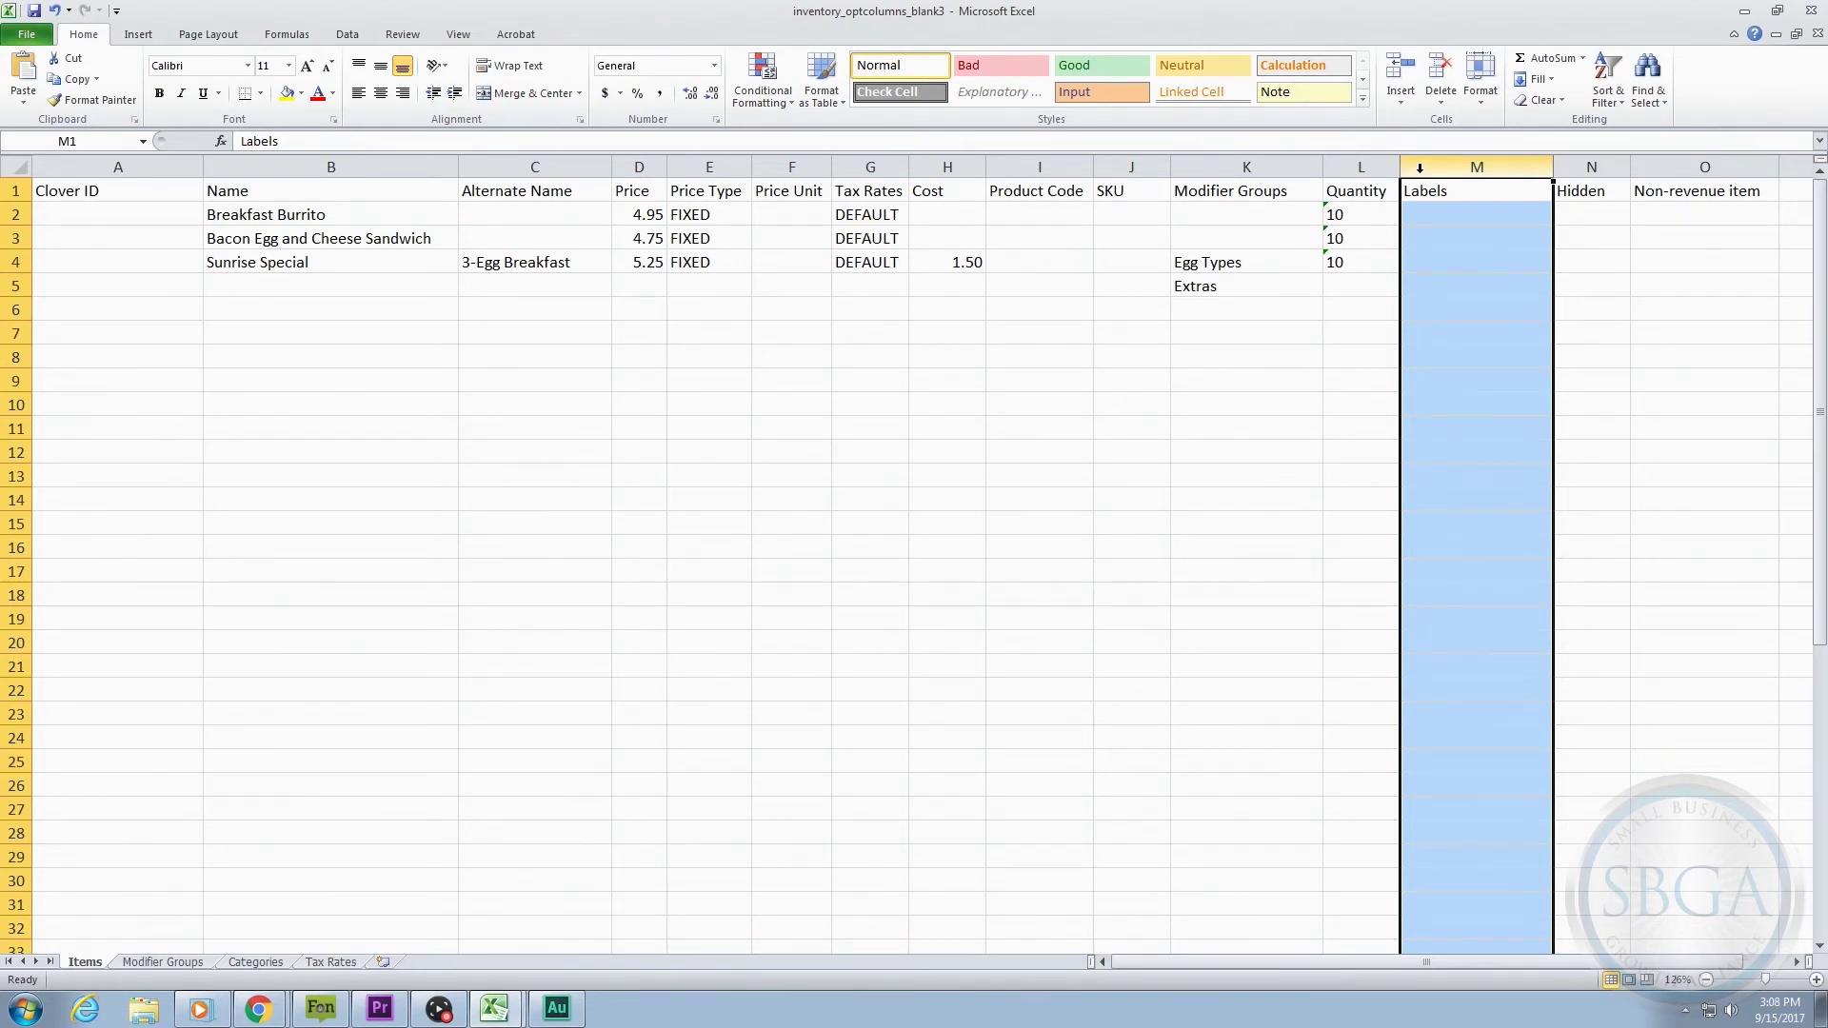
click(1423, 218)
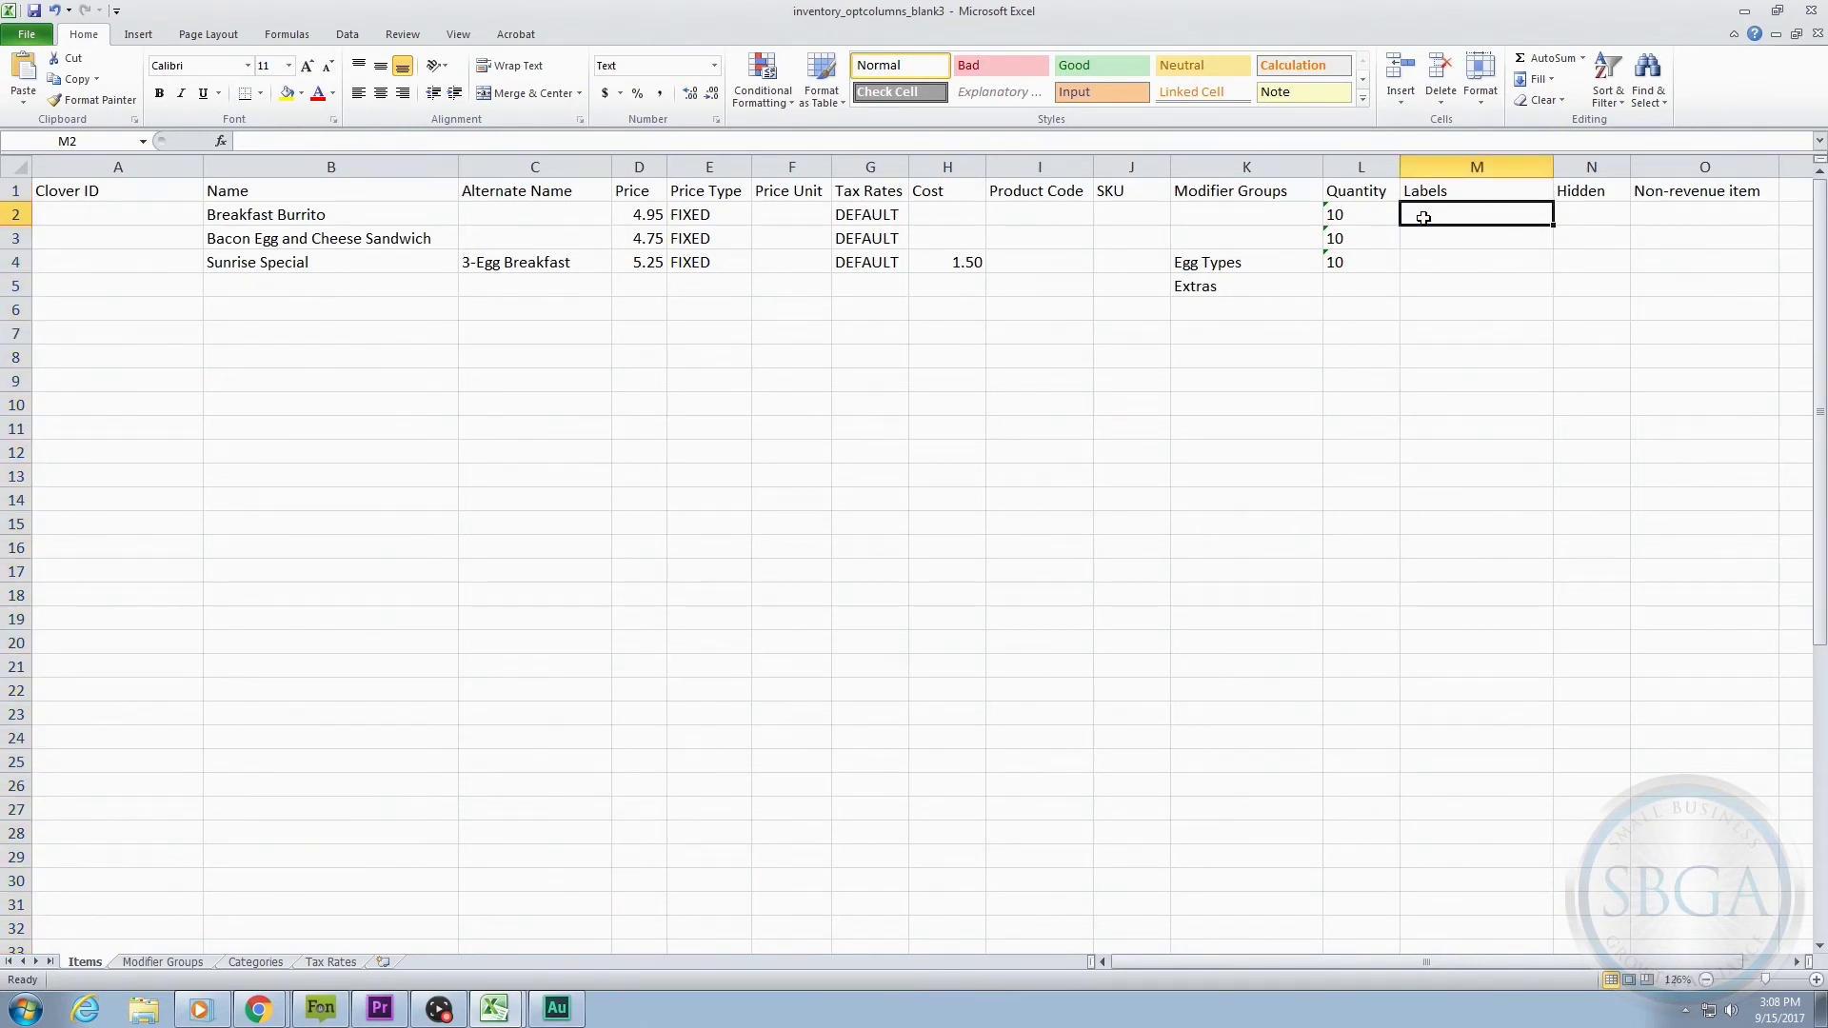
text(Vendor Name)
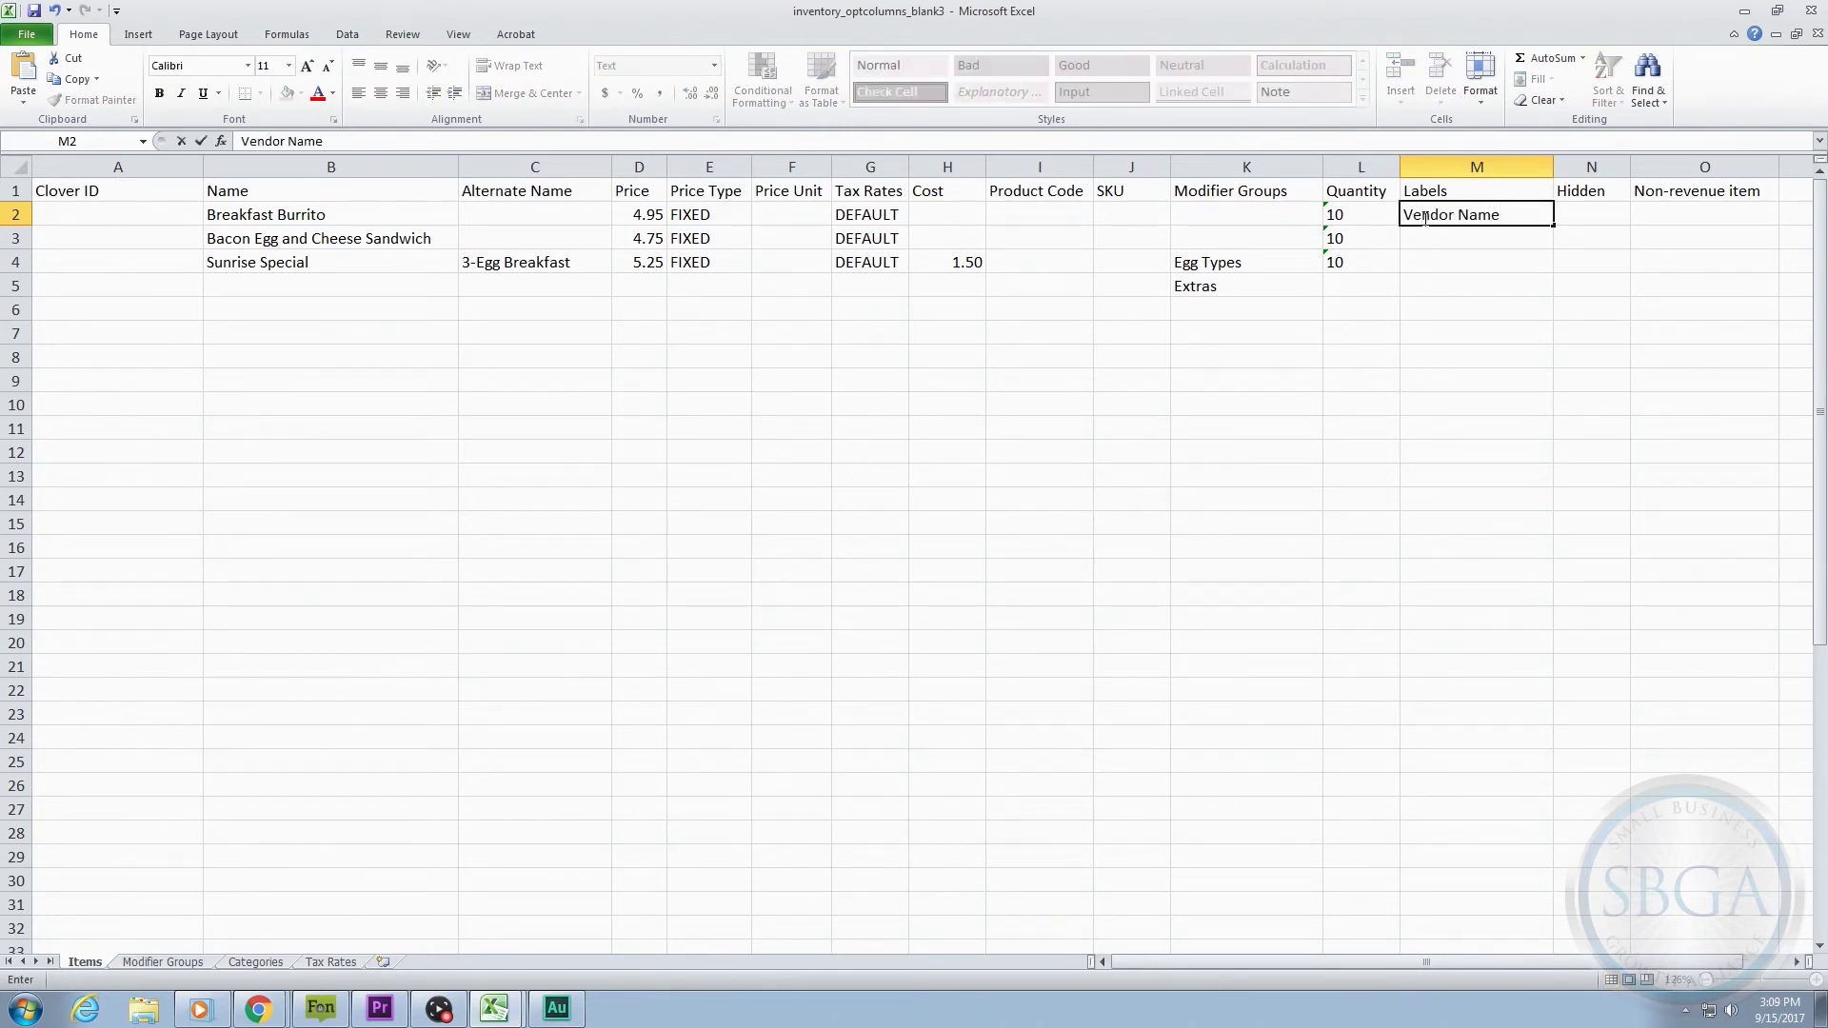
key(Return)
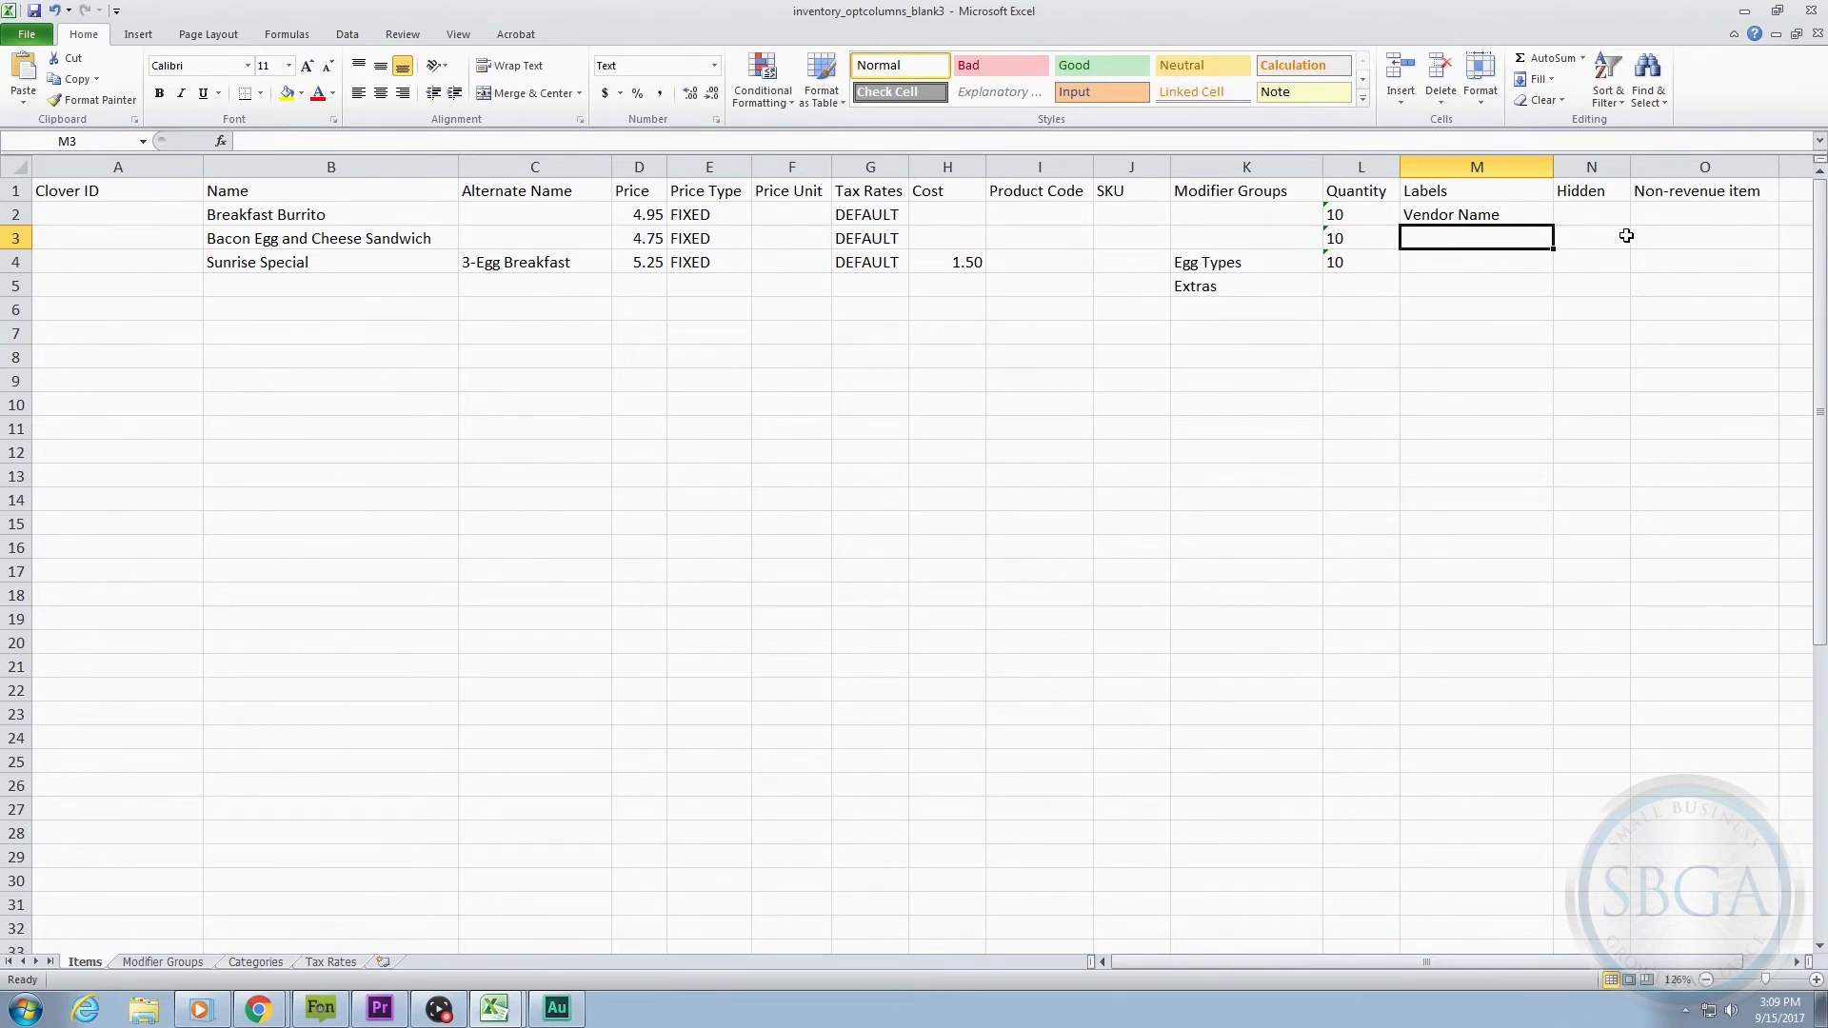
text(Food)
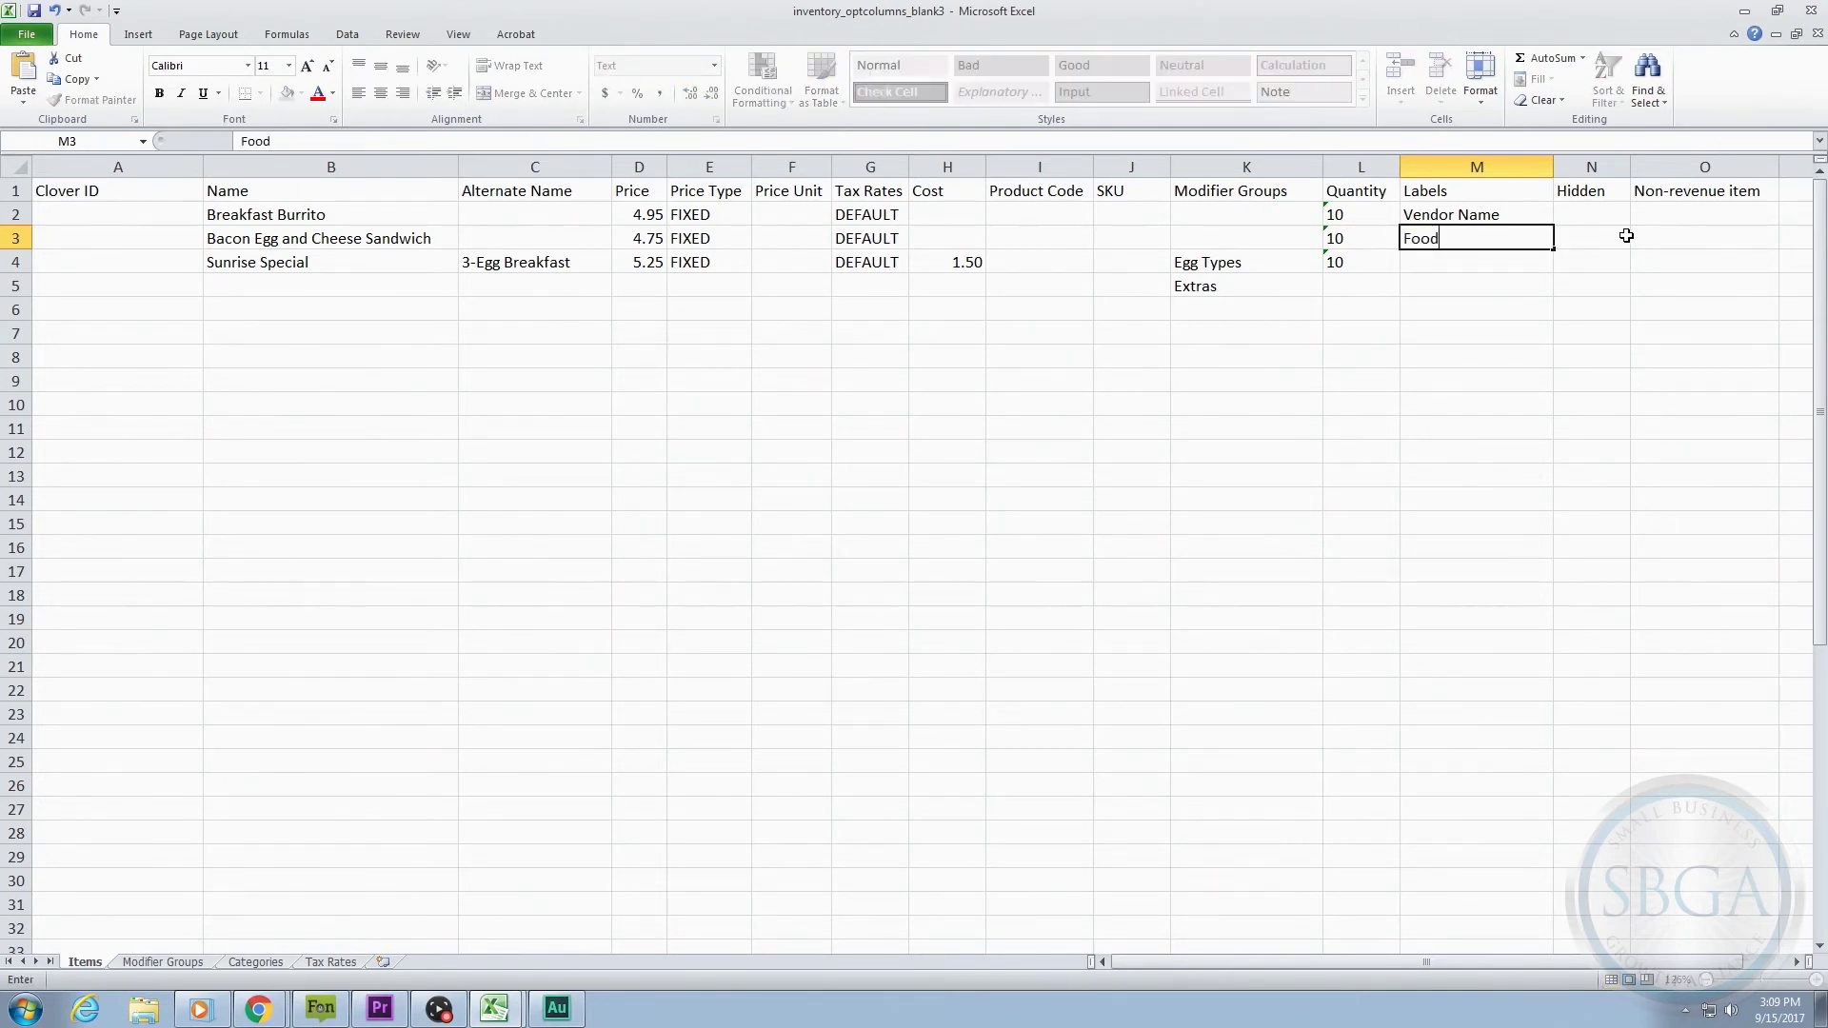
key(Return)
text(Food)
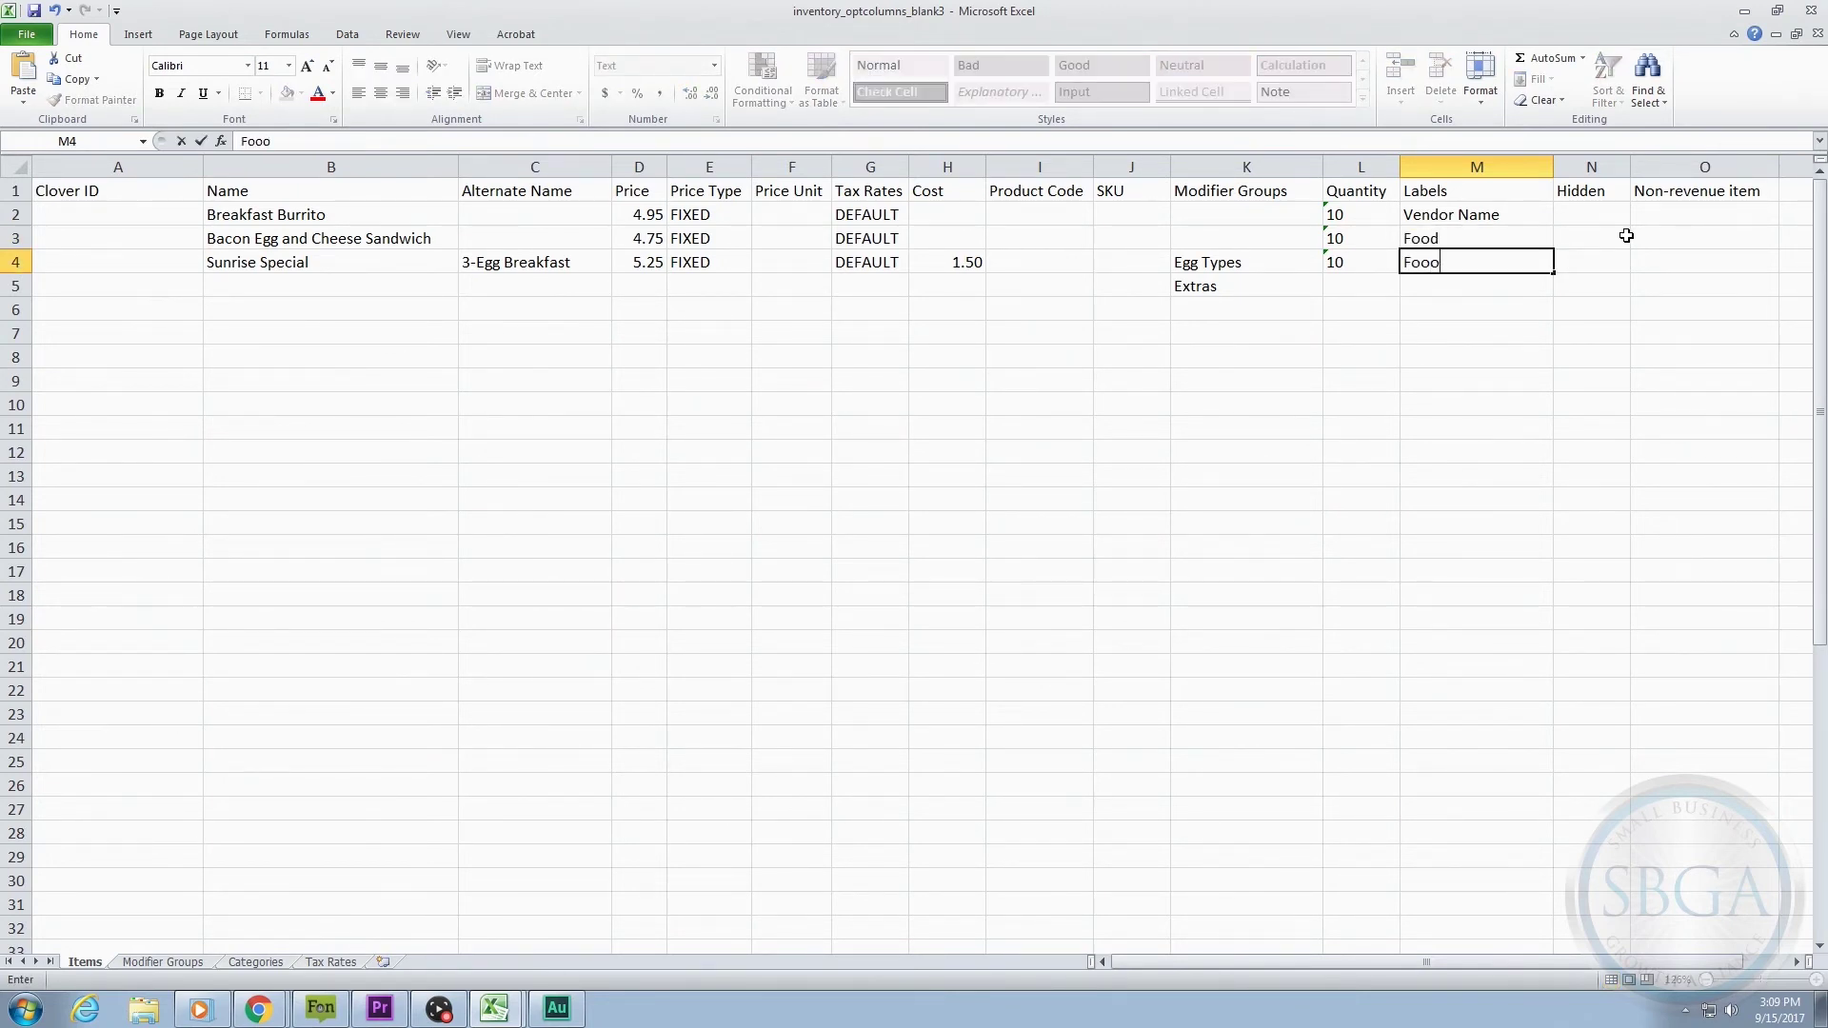
key(BackSpace)
key(BackSpace)
key(BackSpace)
key(BackSpace)
text(Food)
key(Return)
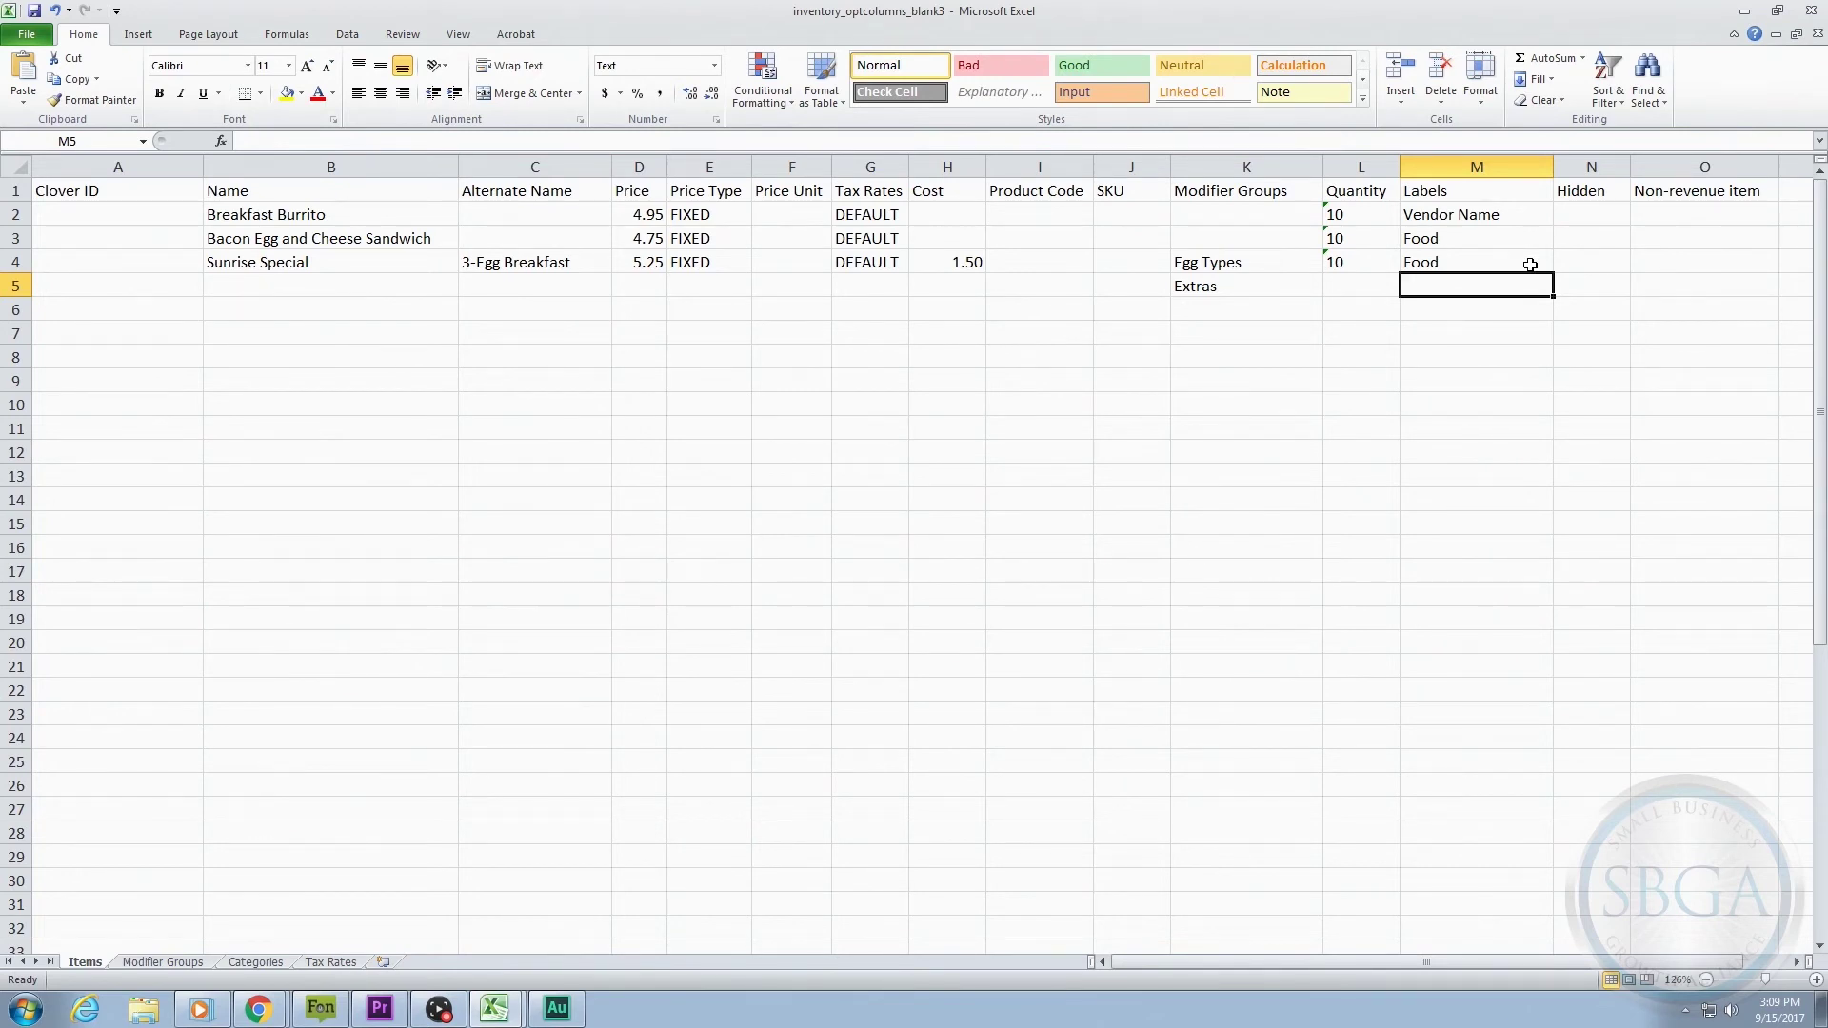
- Clear the three sample labels from M2:M4 so the Labels column is empty
drag(1530, 264, 1507, 222)
right_click(1507, 222)
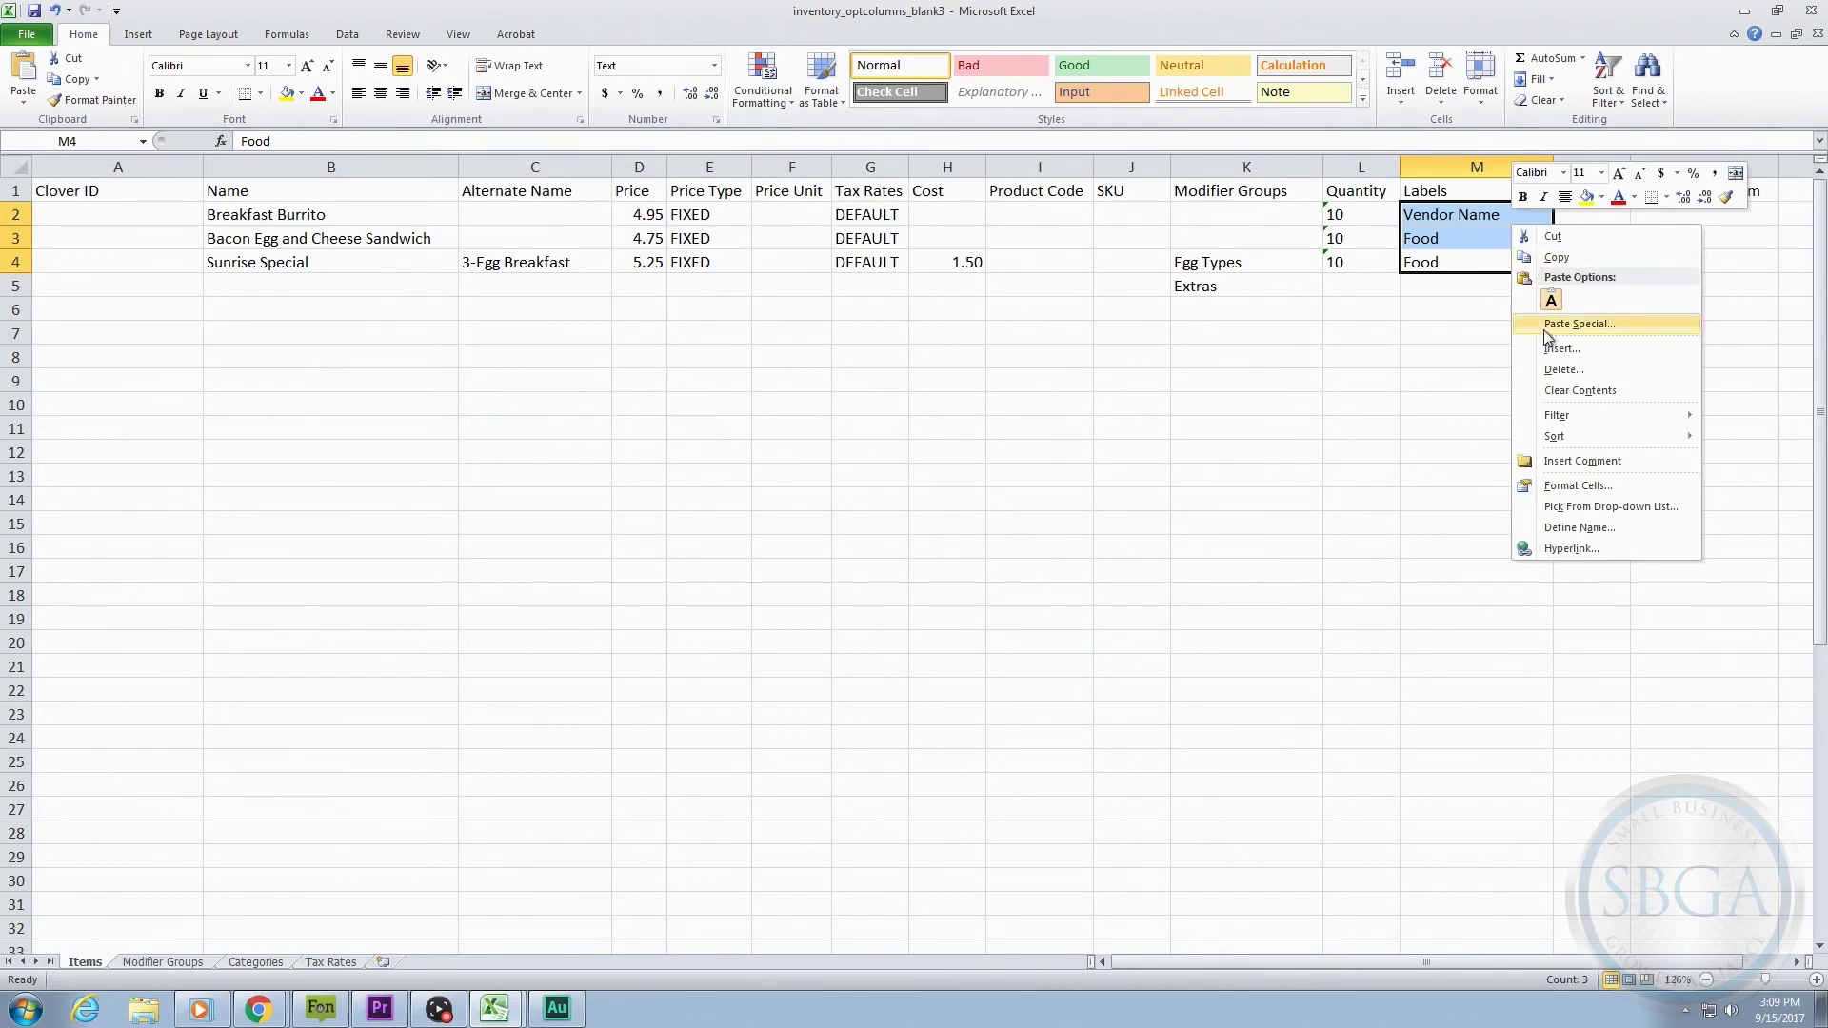
click(1549, 390)
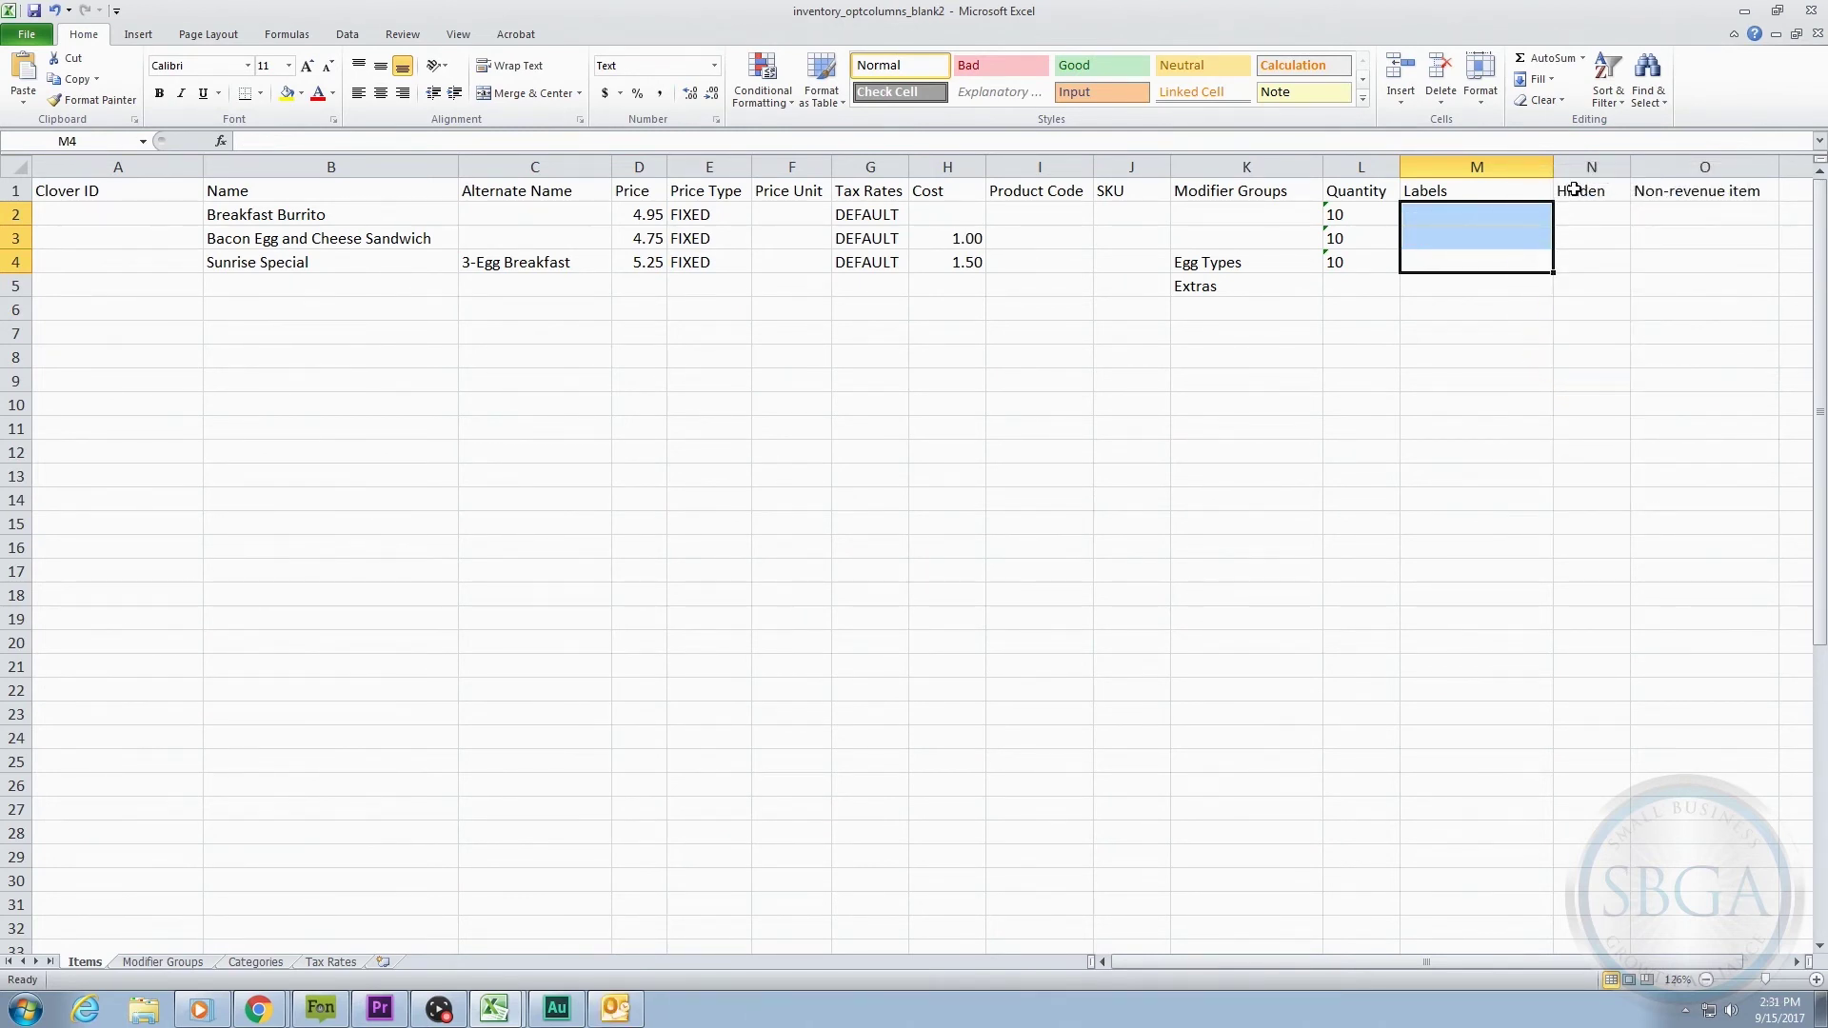
- Add Peppermint Hot Chocolate as a new item name in B6
click(1572, 164)
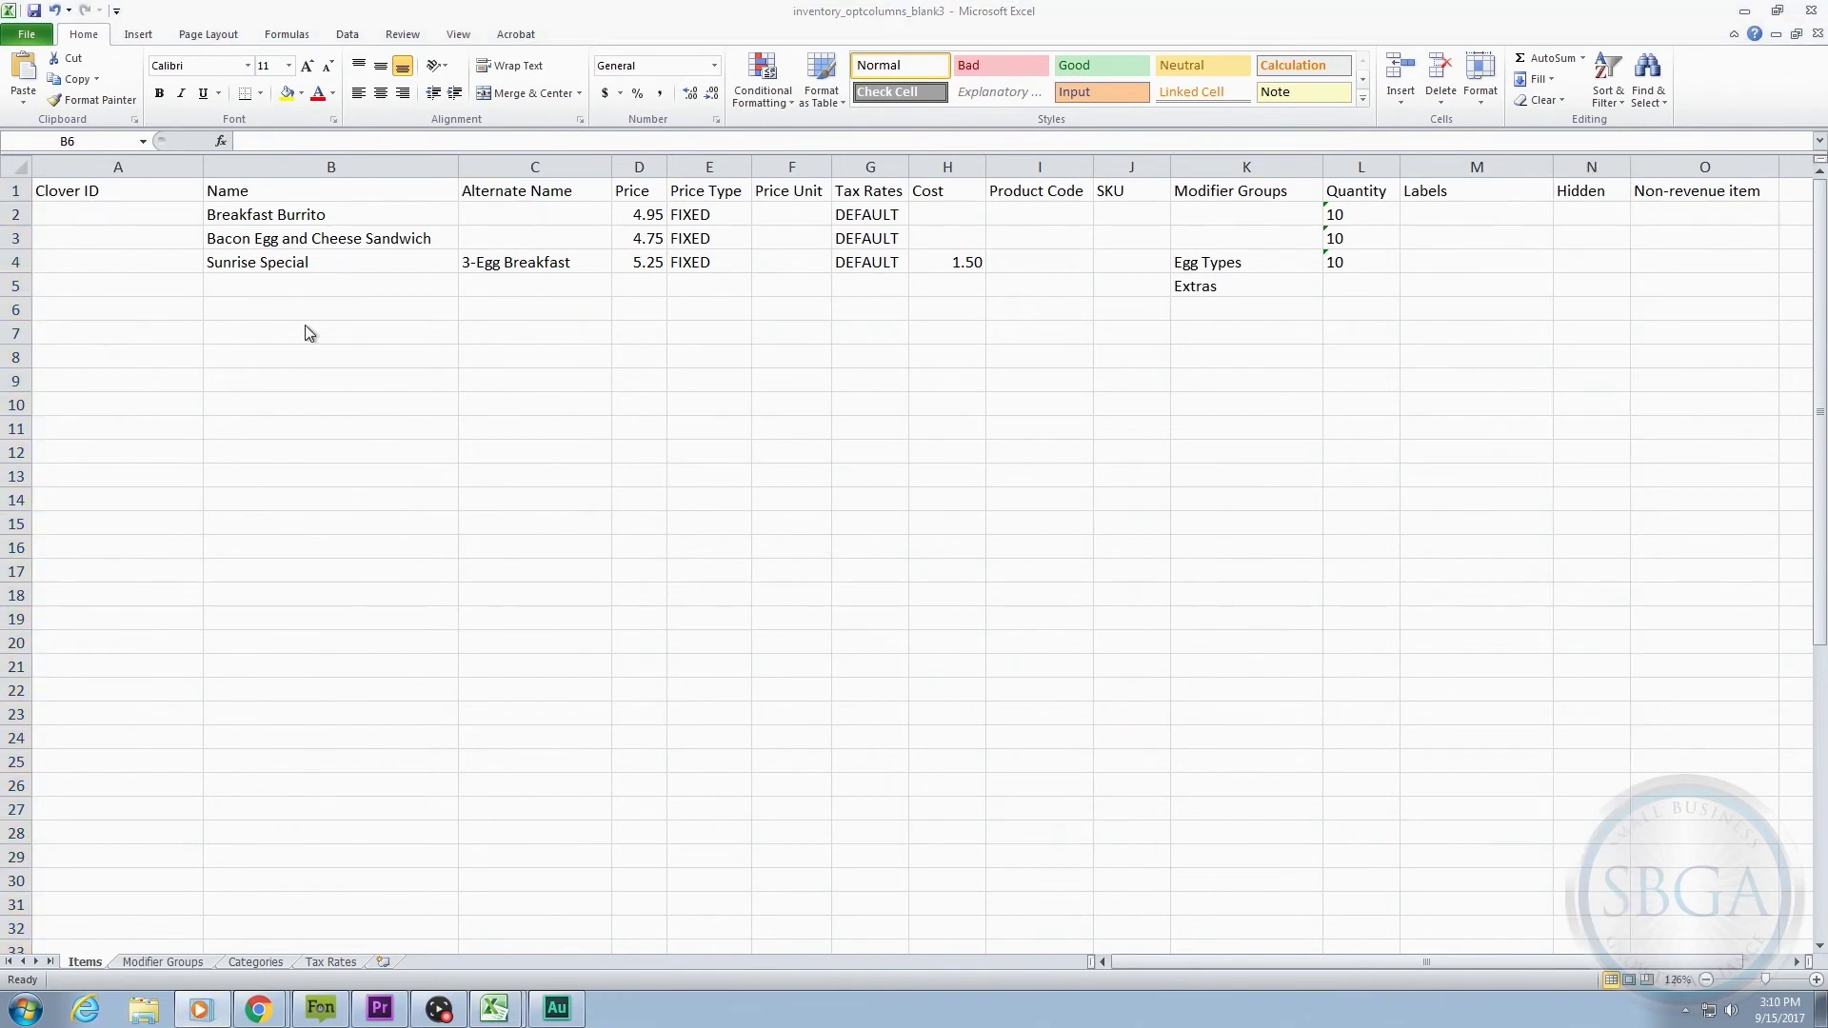
click(287, 307)
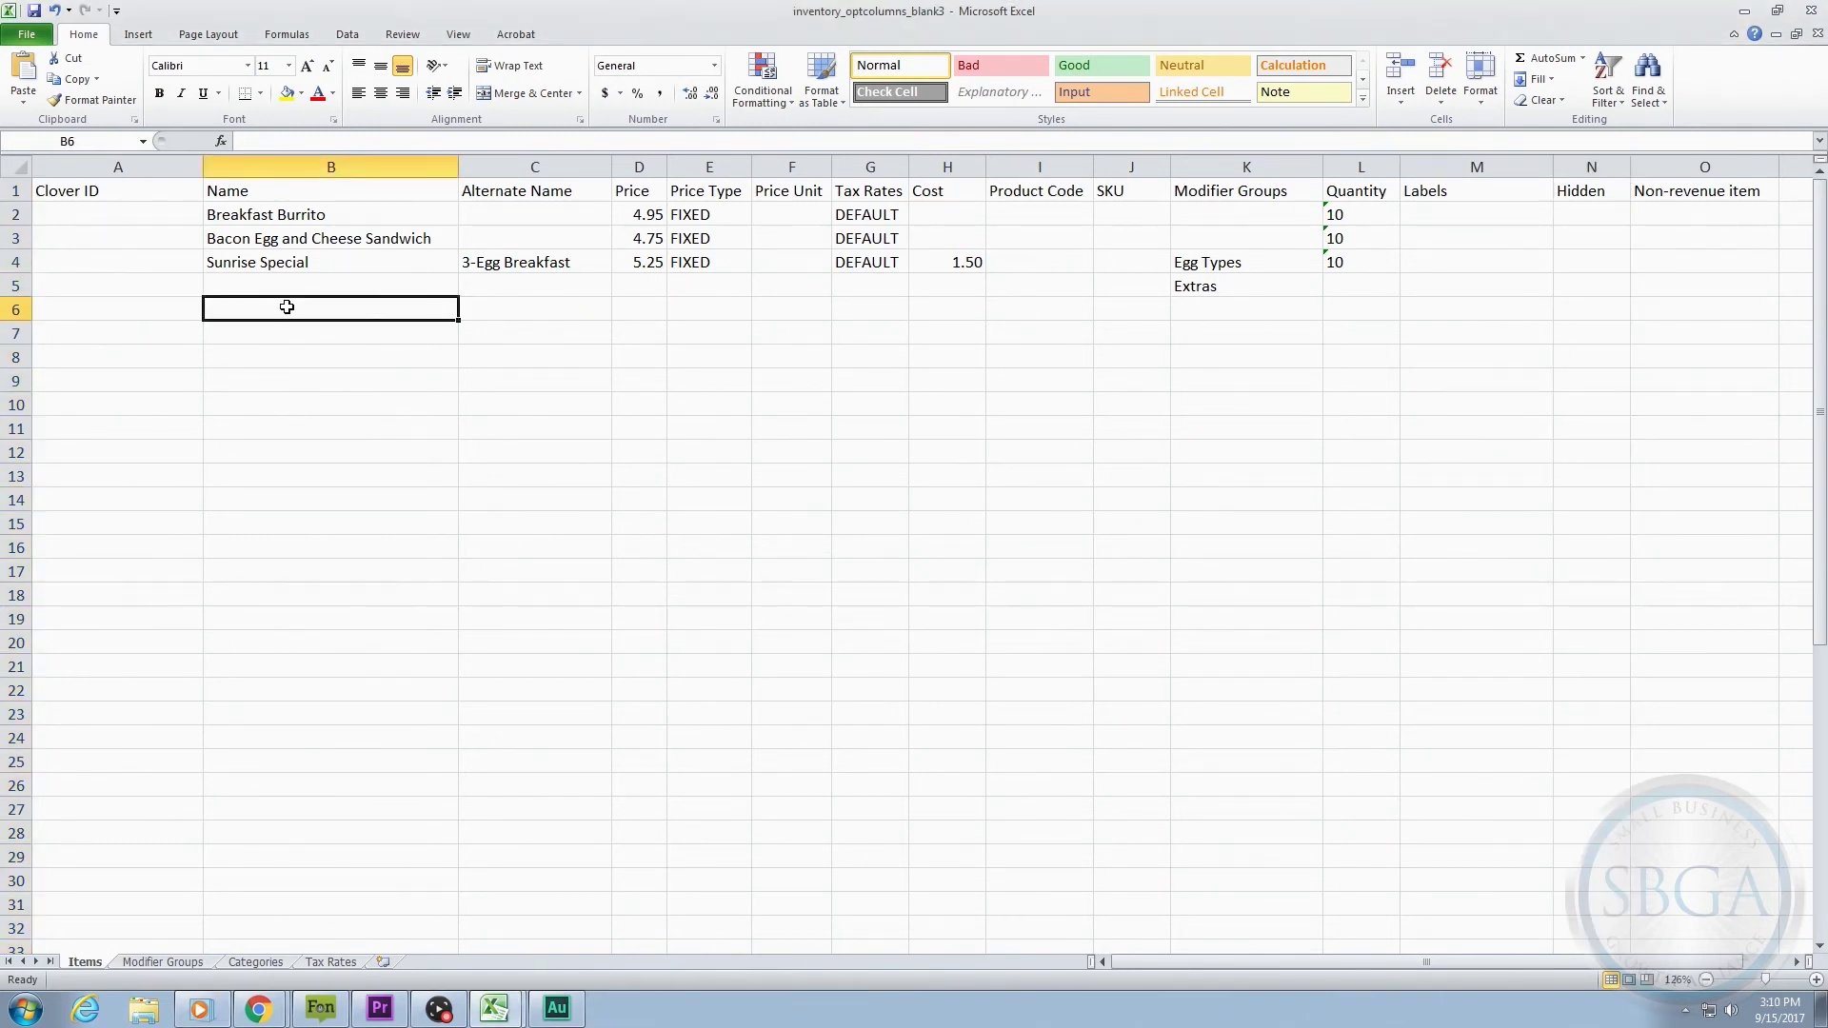
text(Peppermint H)
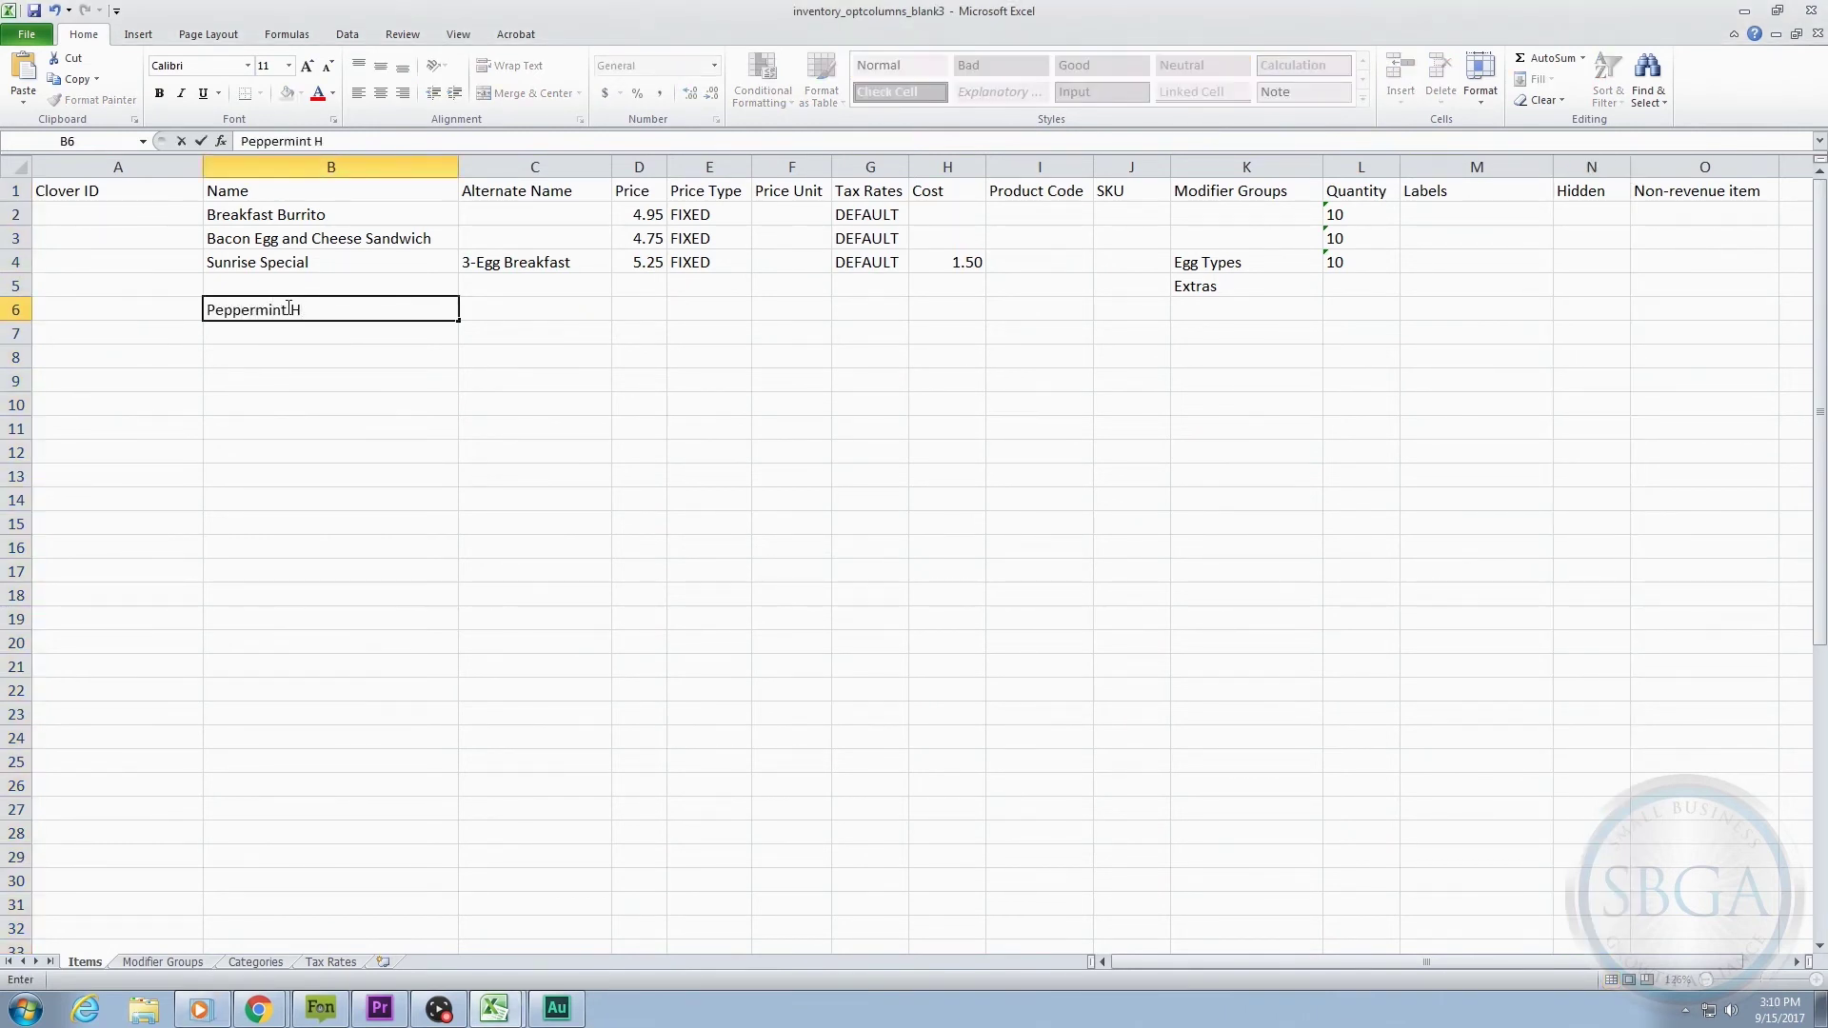
text(ot Chocolate)
key(Tab)
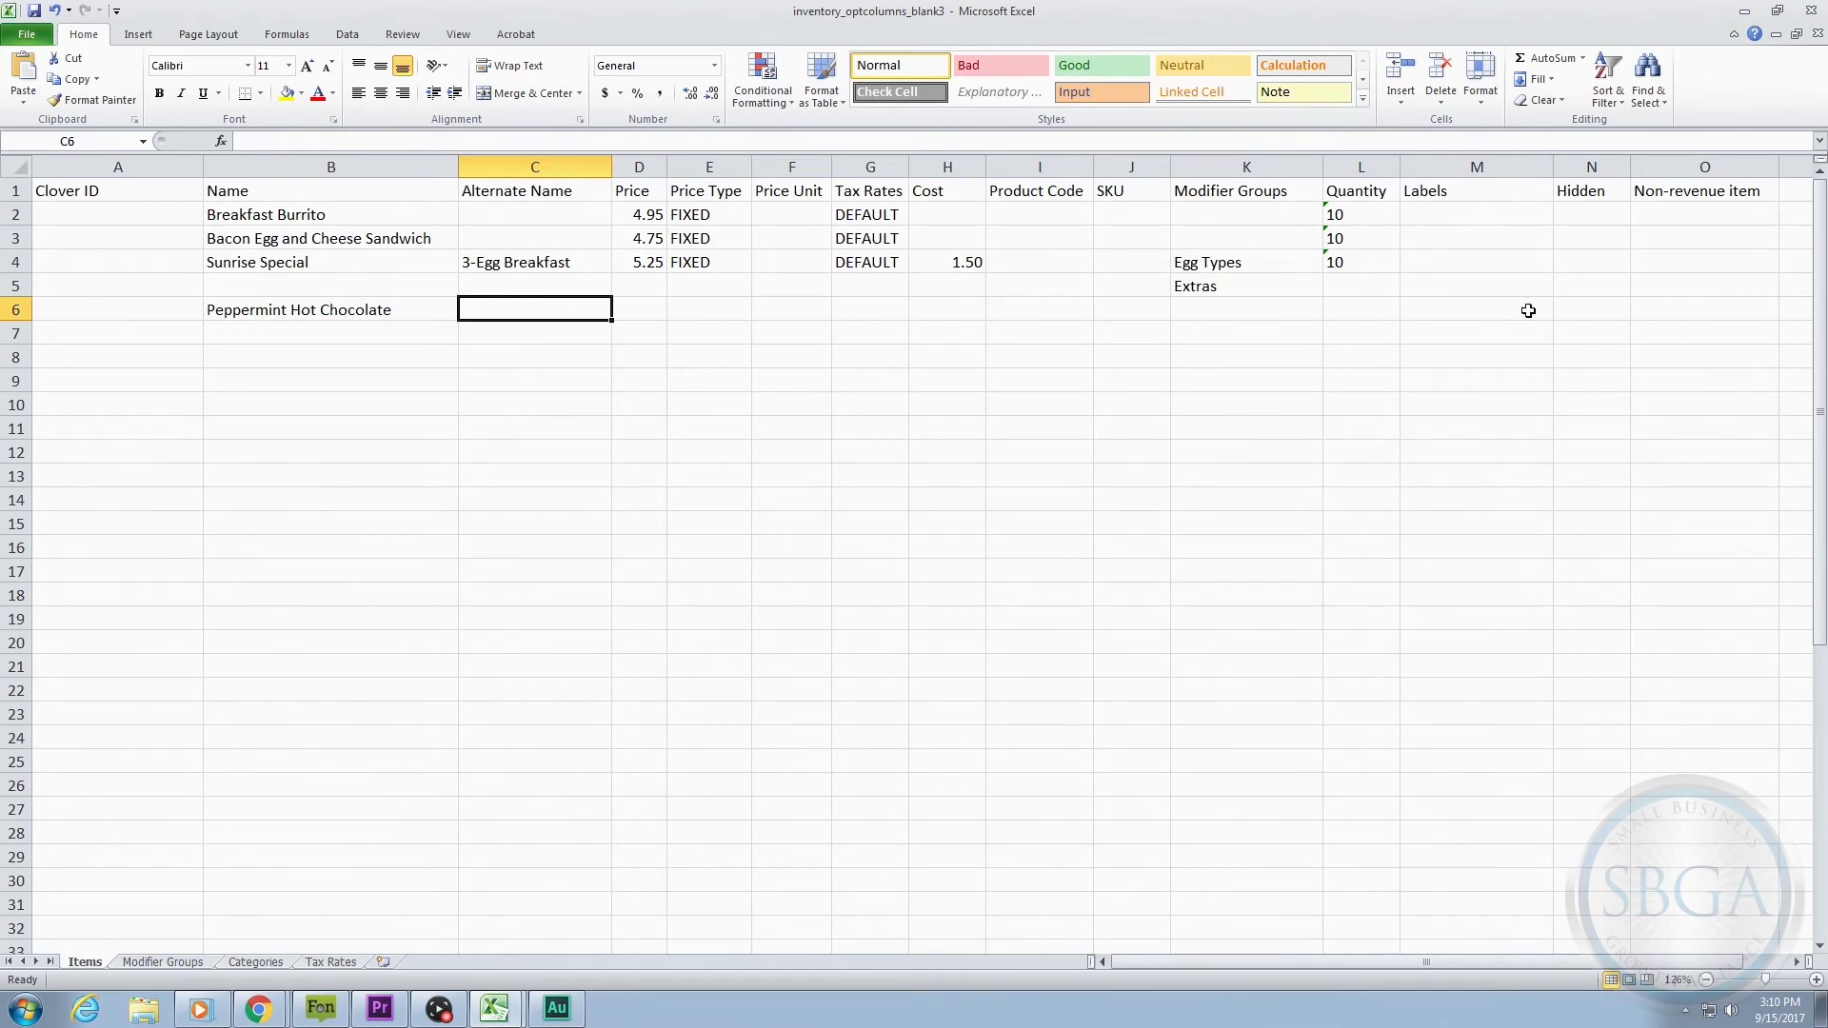
- Enter TRUE in the Hidden cell N6 for Peppermint Hot Chocolate
click(1569, 314)
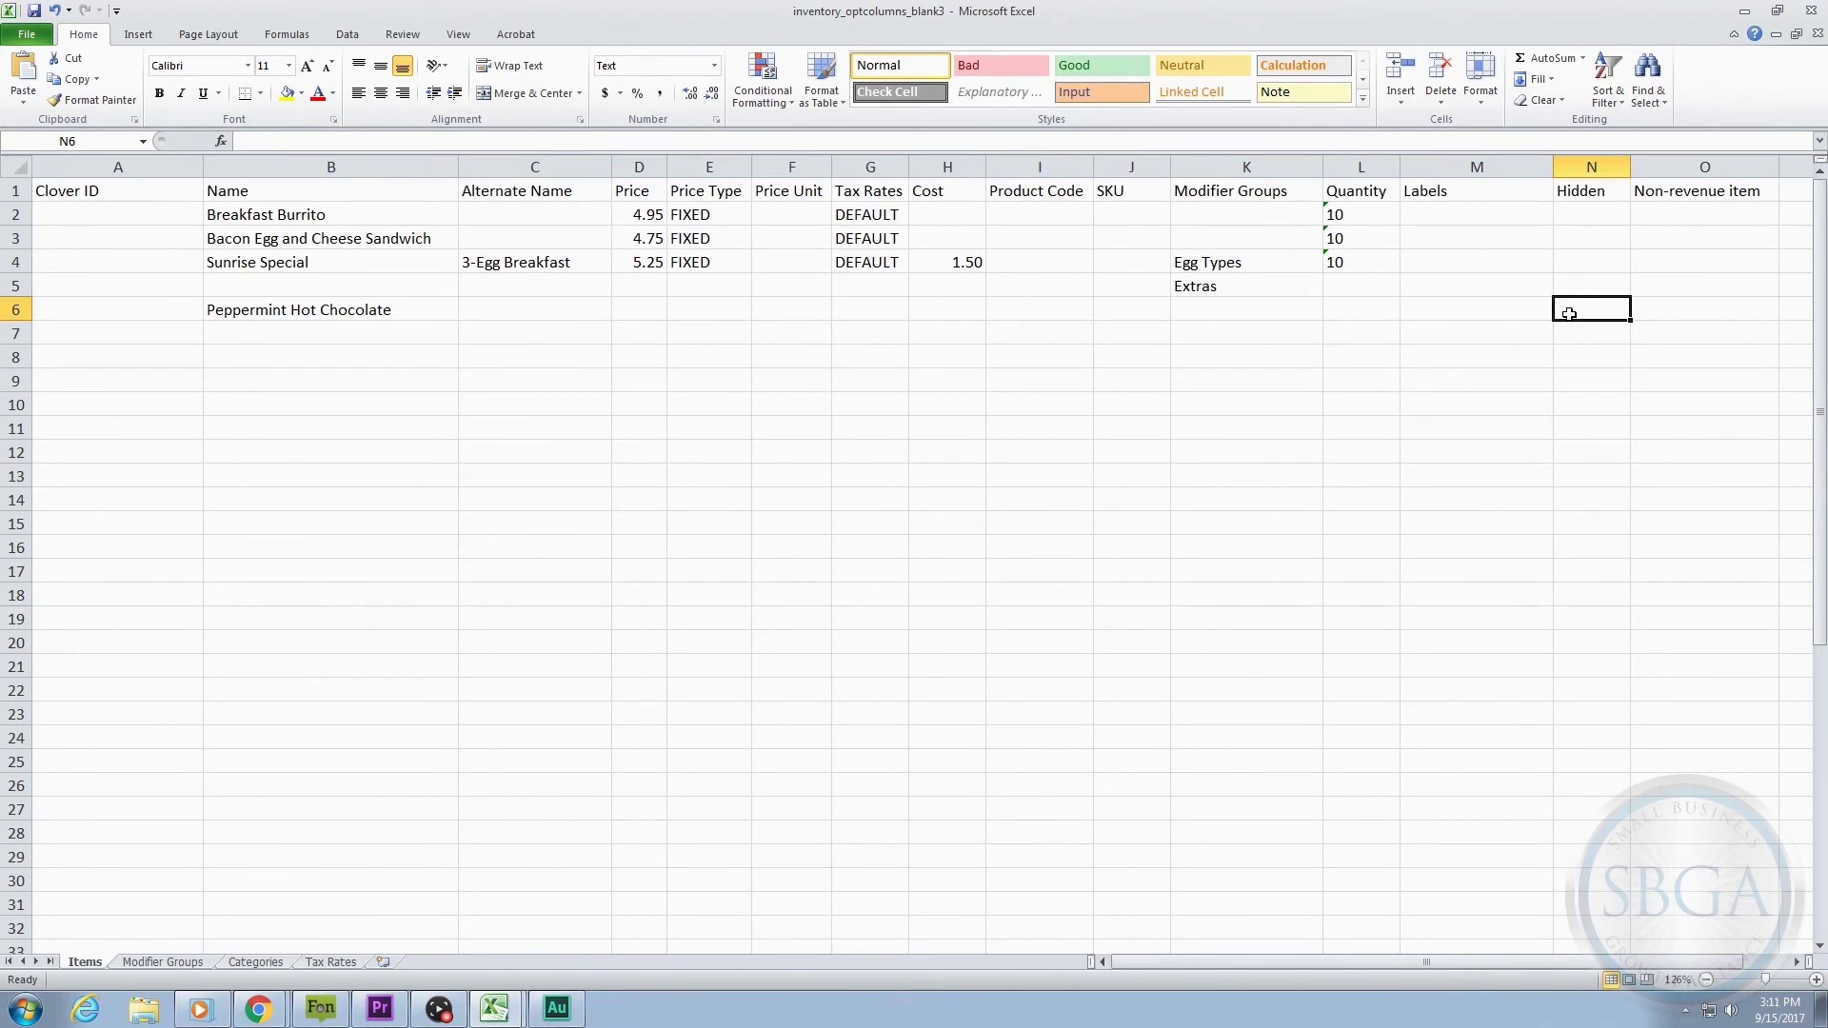
text(TRUE)
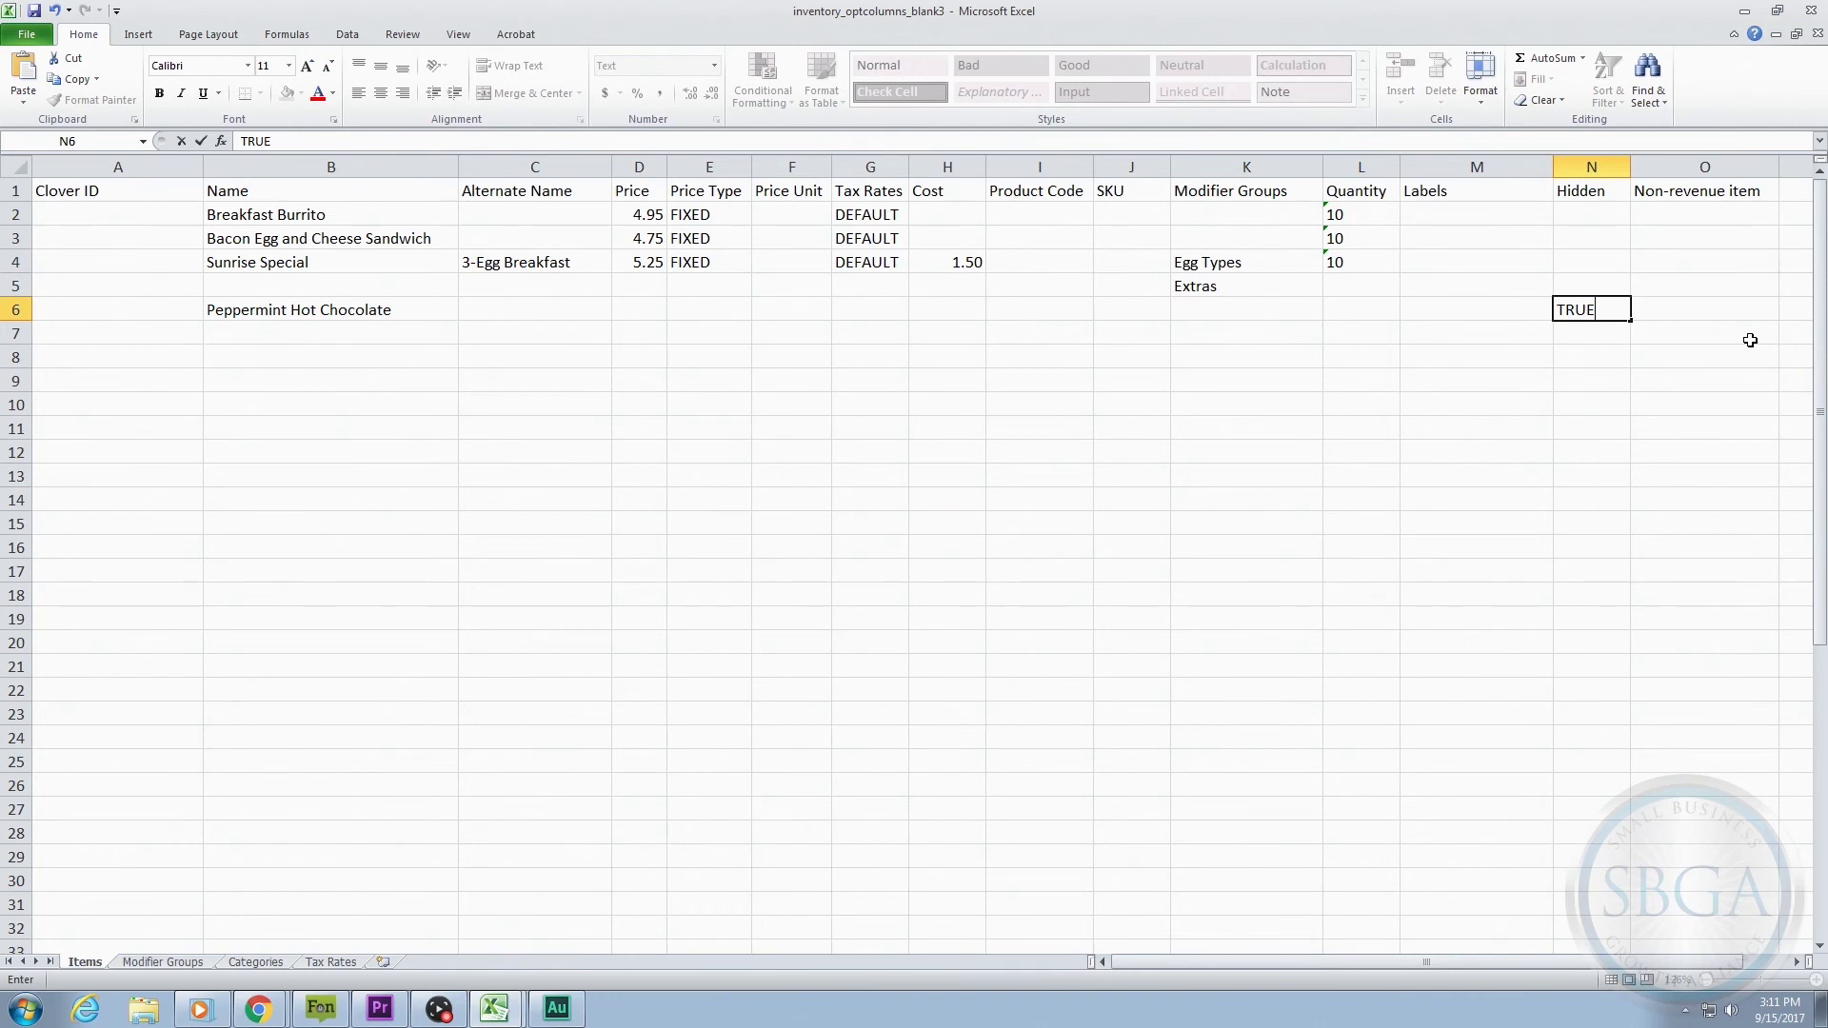
key(BackSpace)
key(BackSpace)
key(BackSpace)
text(FALSE)
key(BackSpace)
key(BackSpace)
key(BackSpace)
key(BackSpace)
key(BackSpace)
text(TRUE)
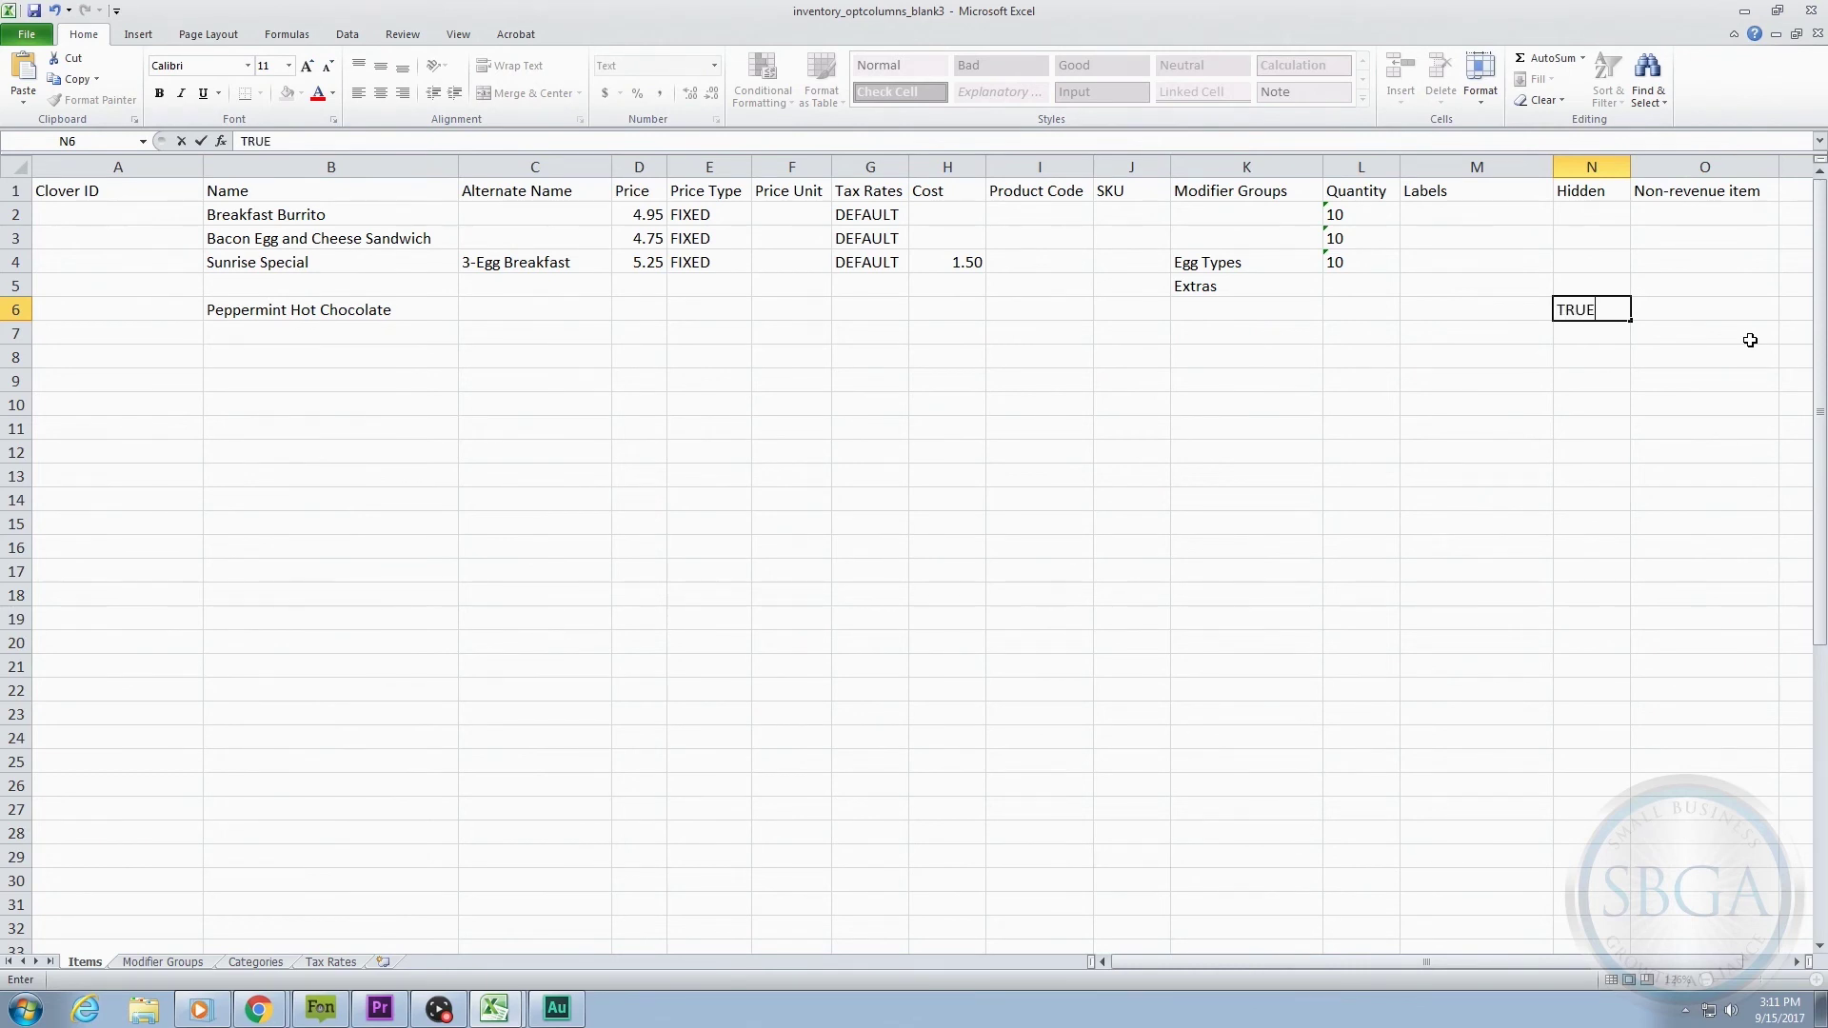
- Fill the Non-revenue item cells O2:O4 with TRUE for the three items
click(1650, 155)
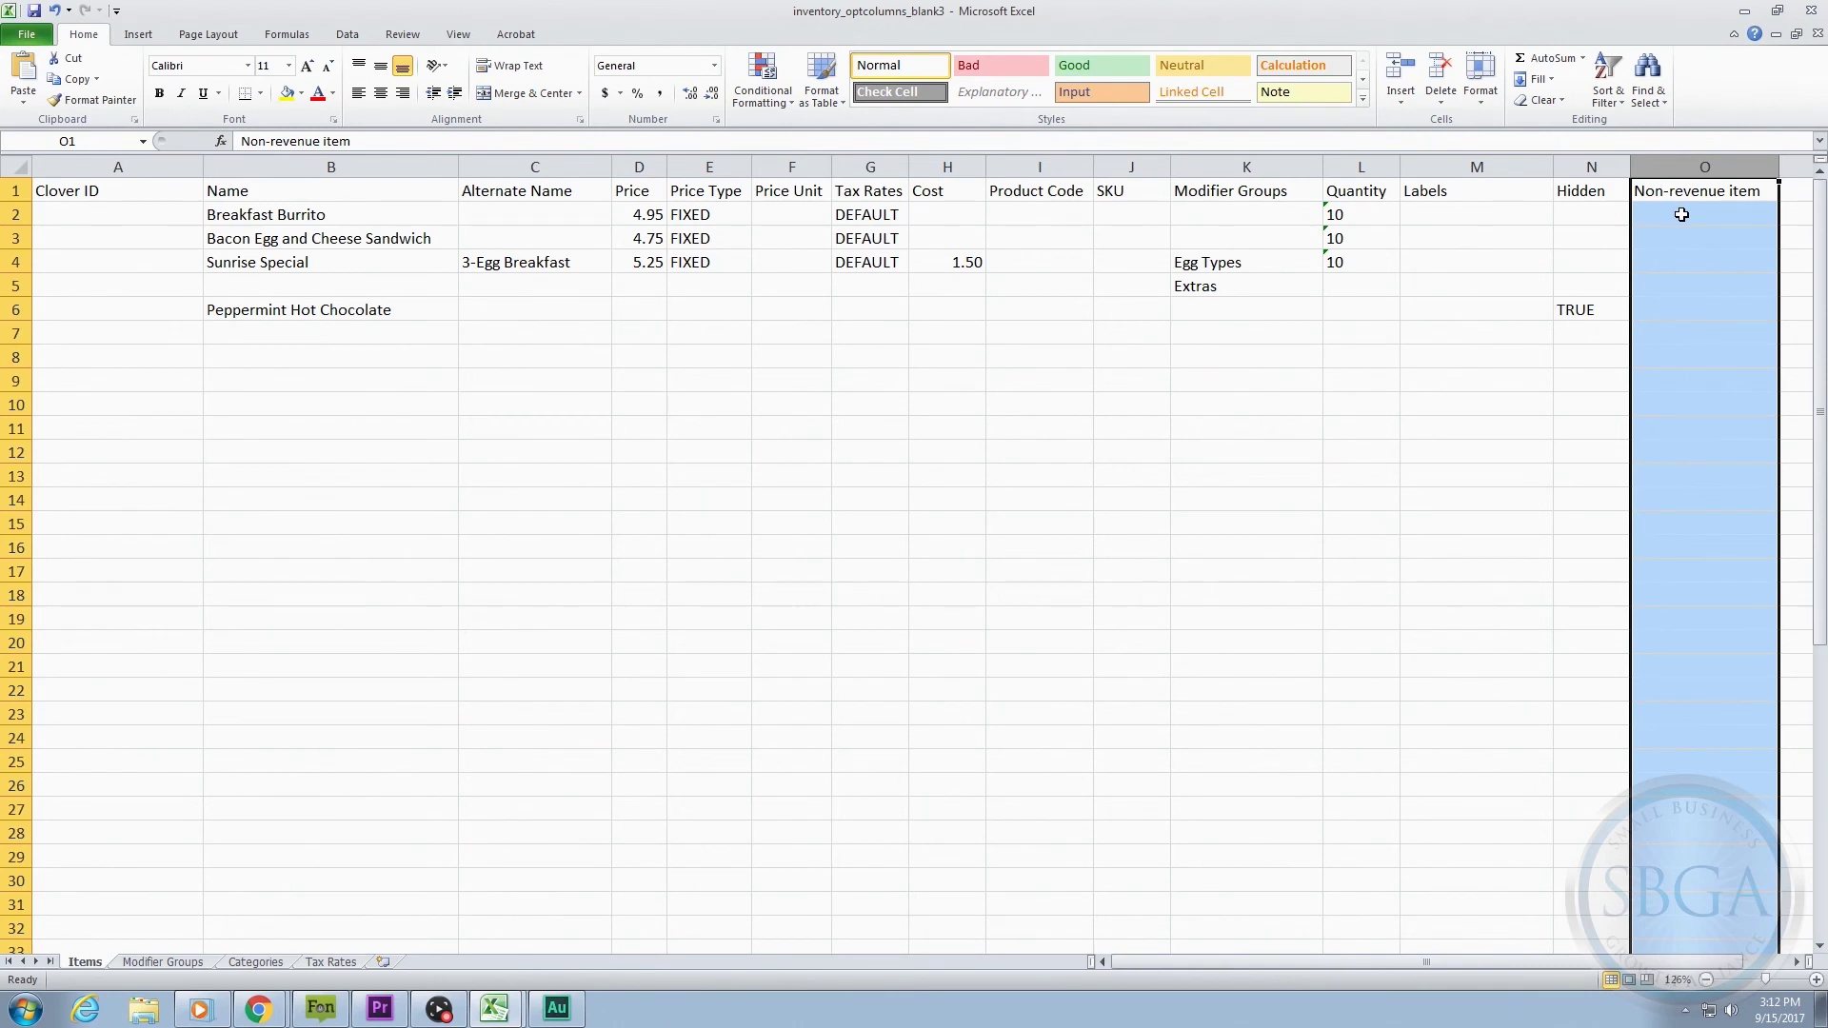
click(1737, 218)
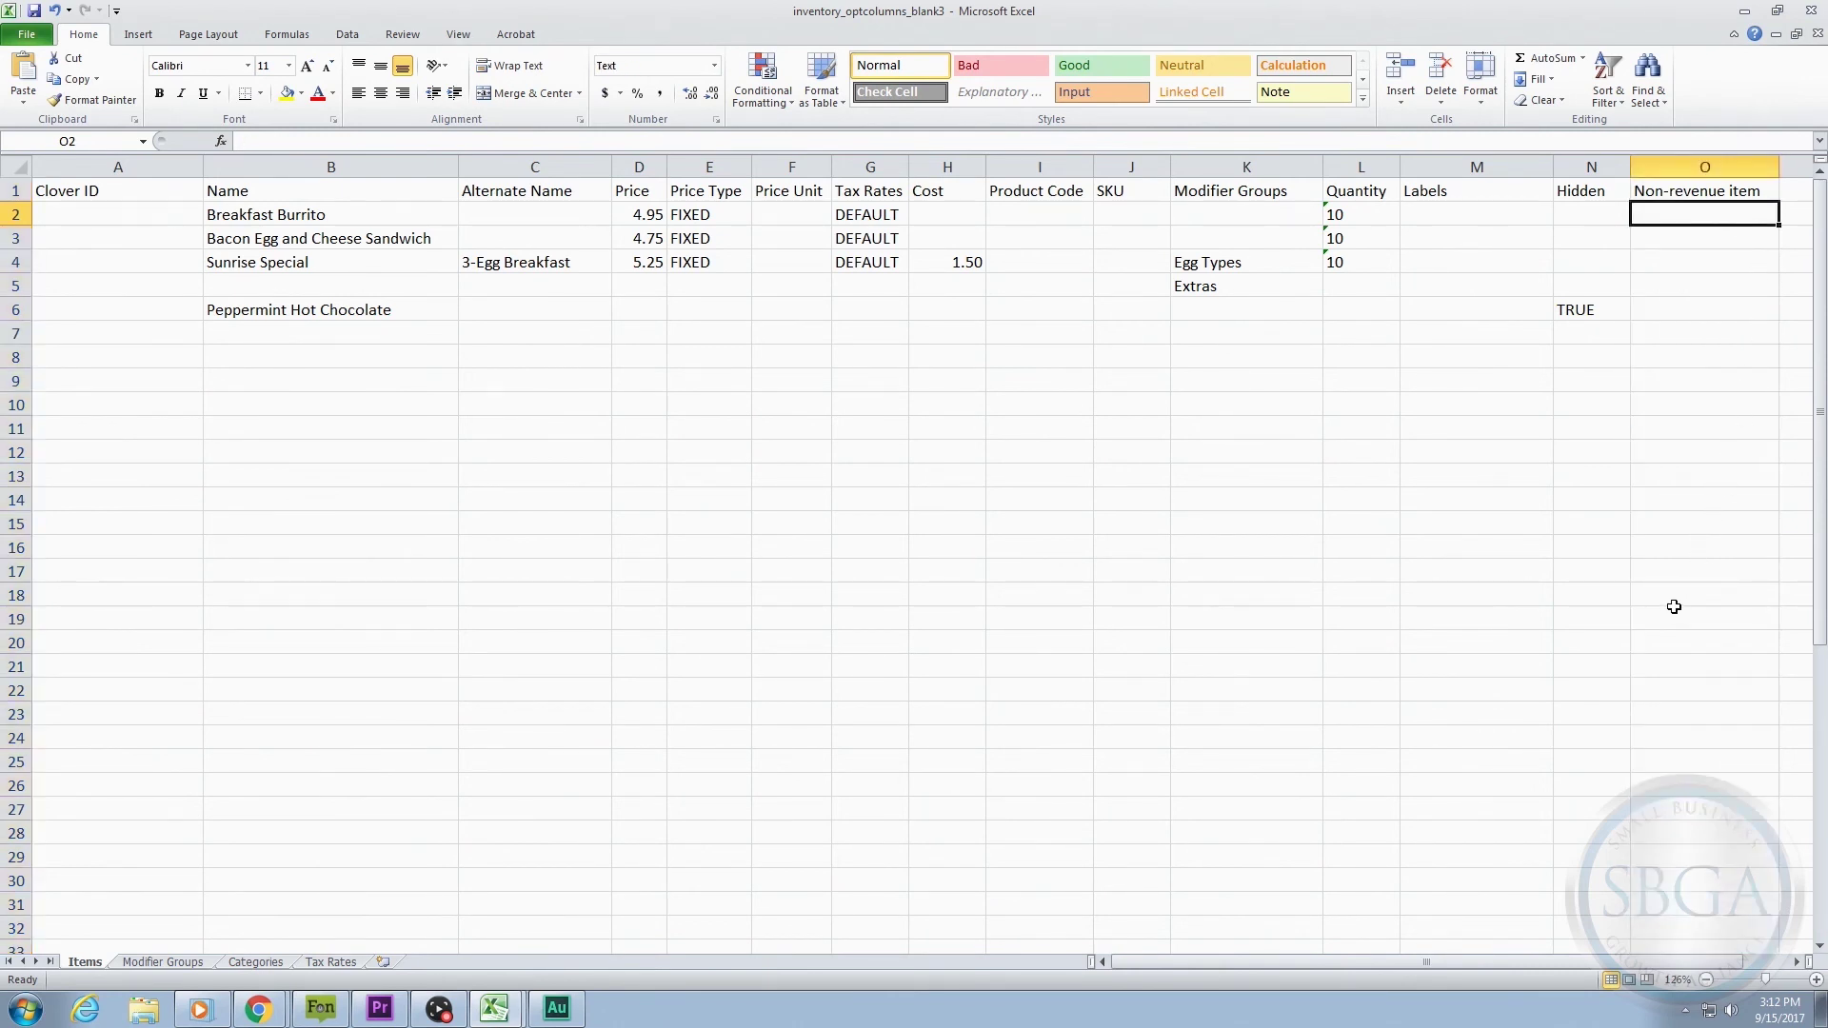
text(TRUE)
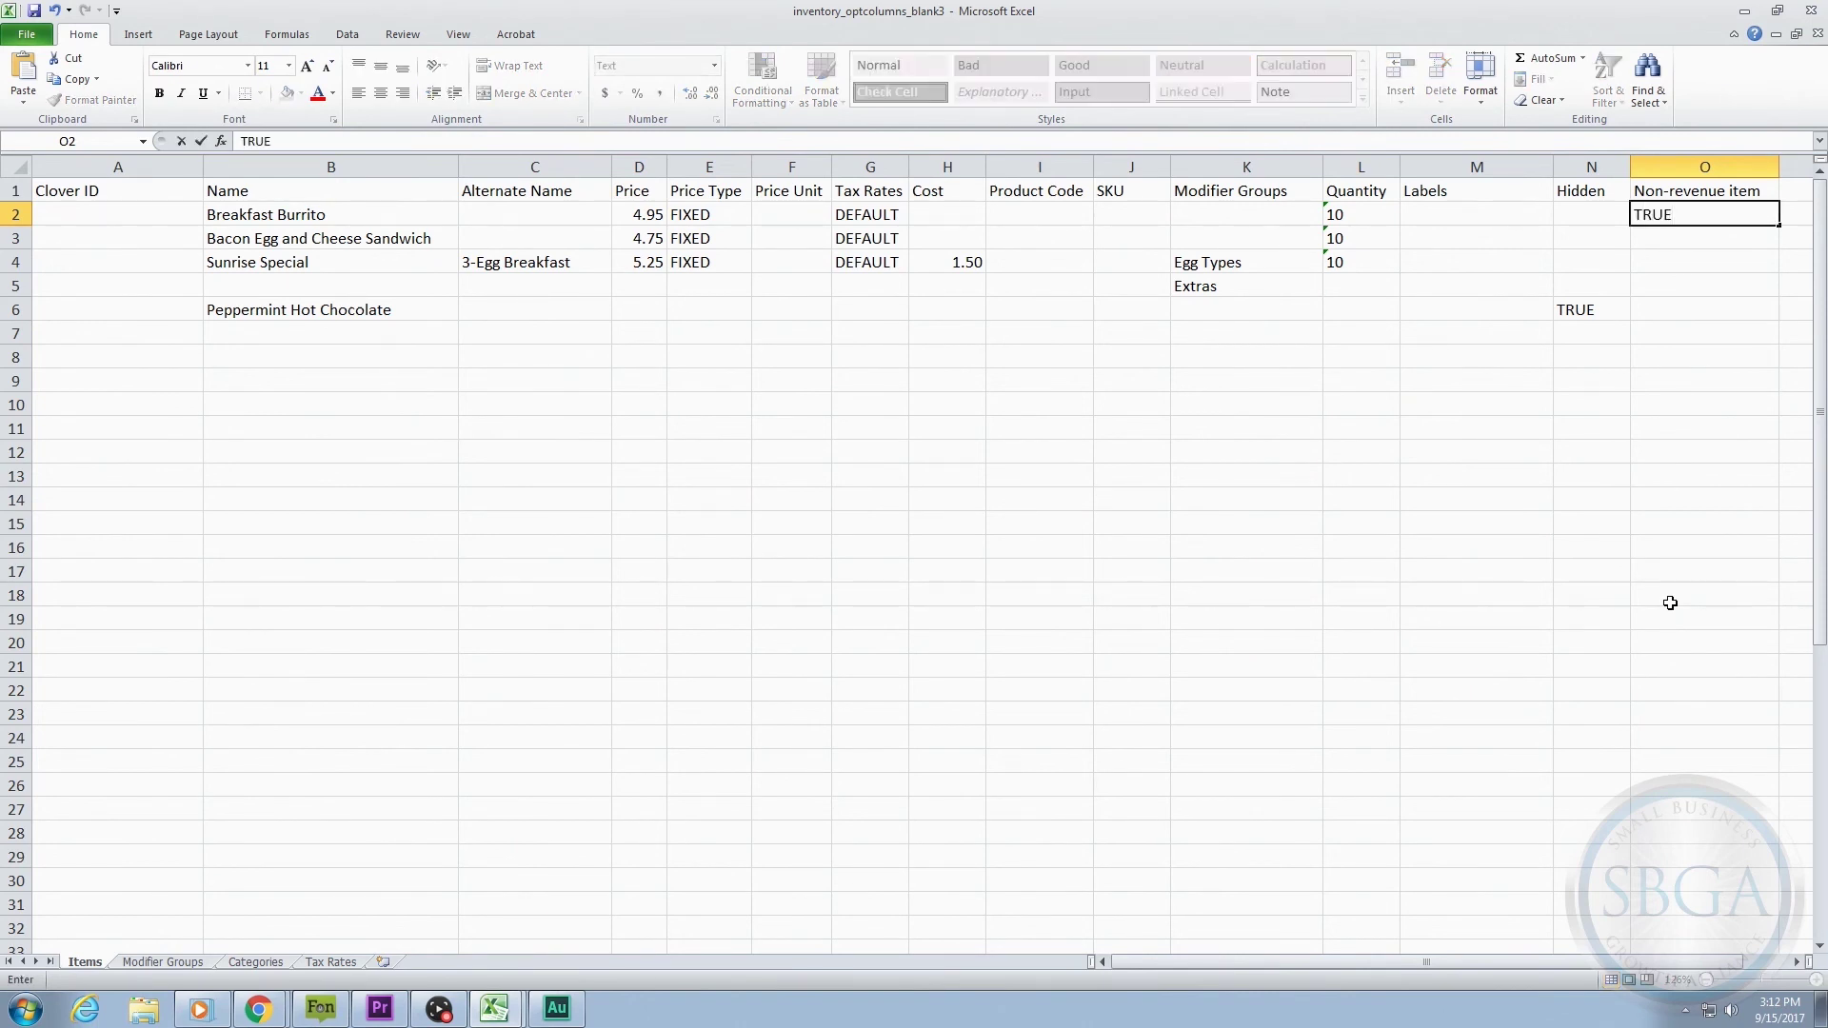
key(Return)
text(TRUE)
key(Return)
text(TRUE)
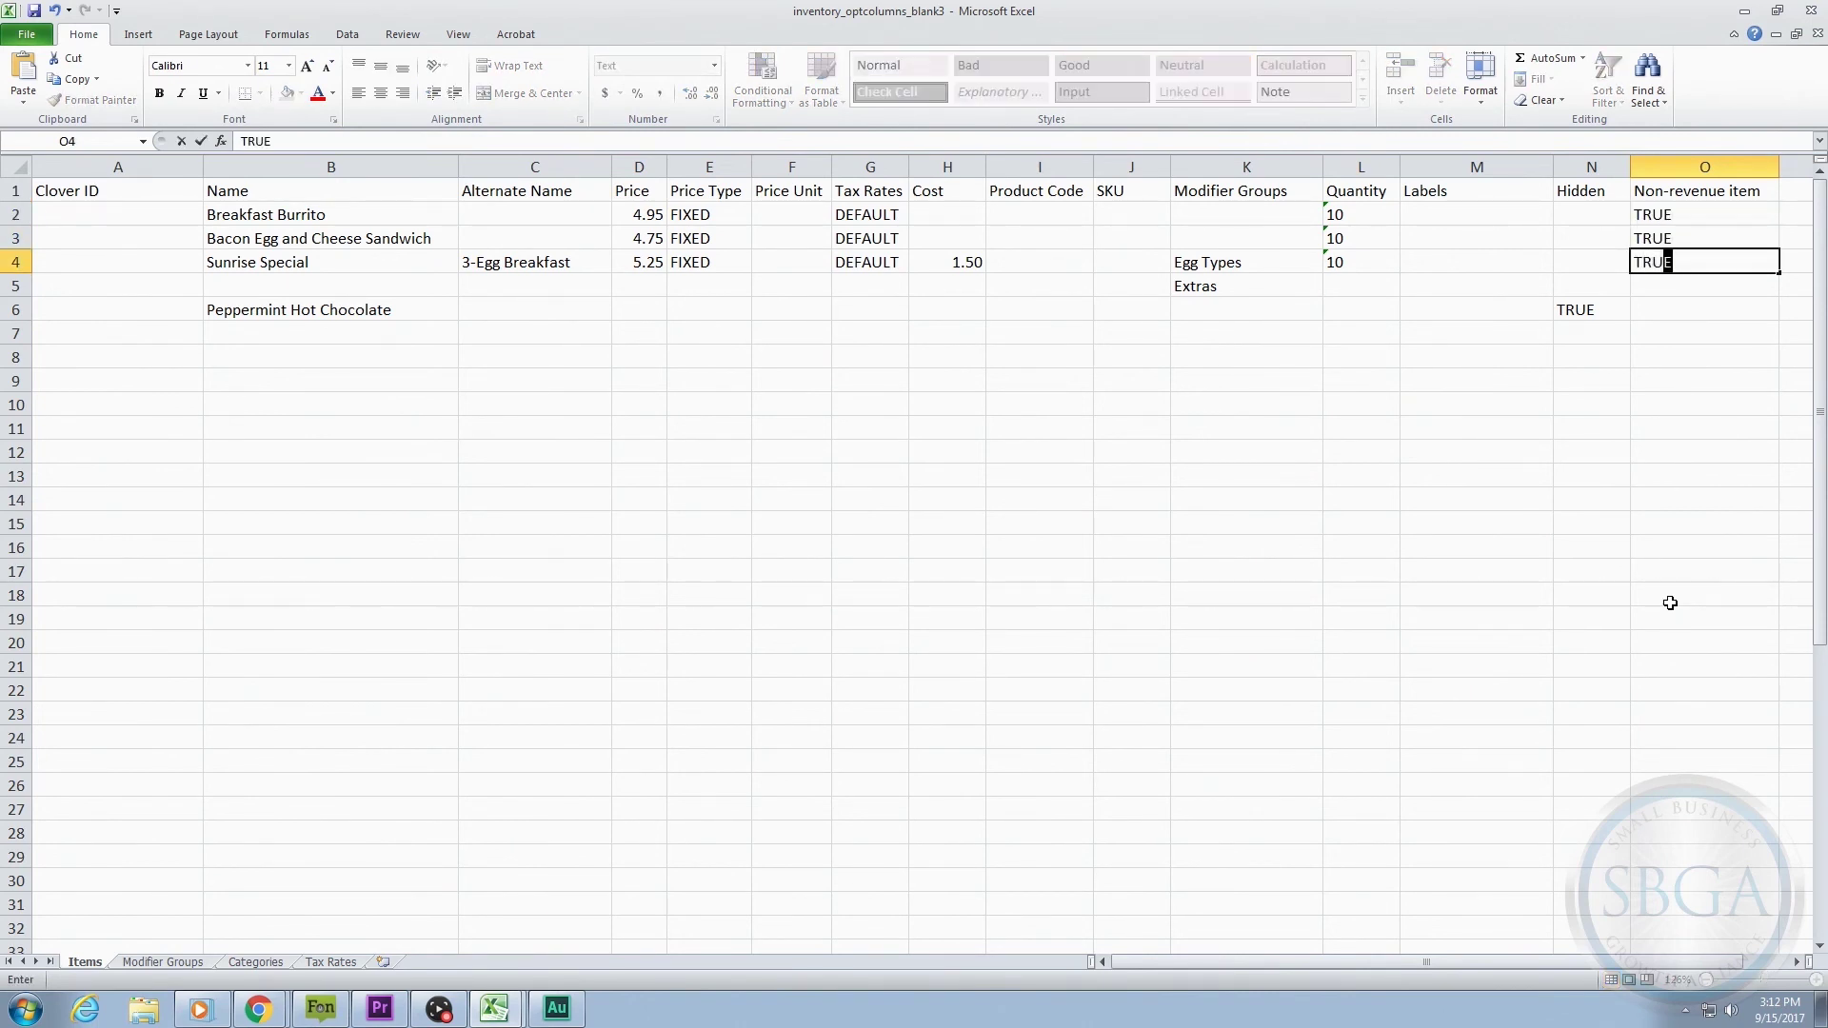
key(Return)
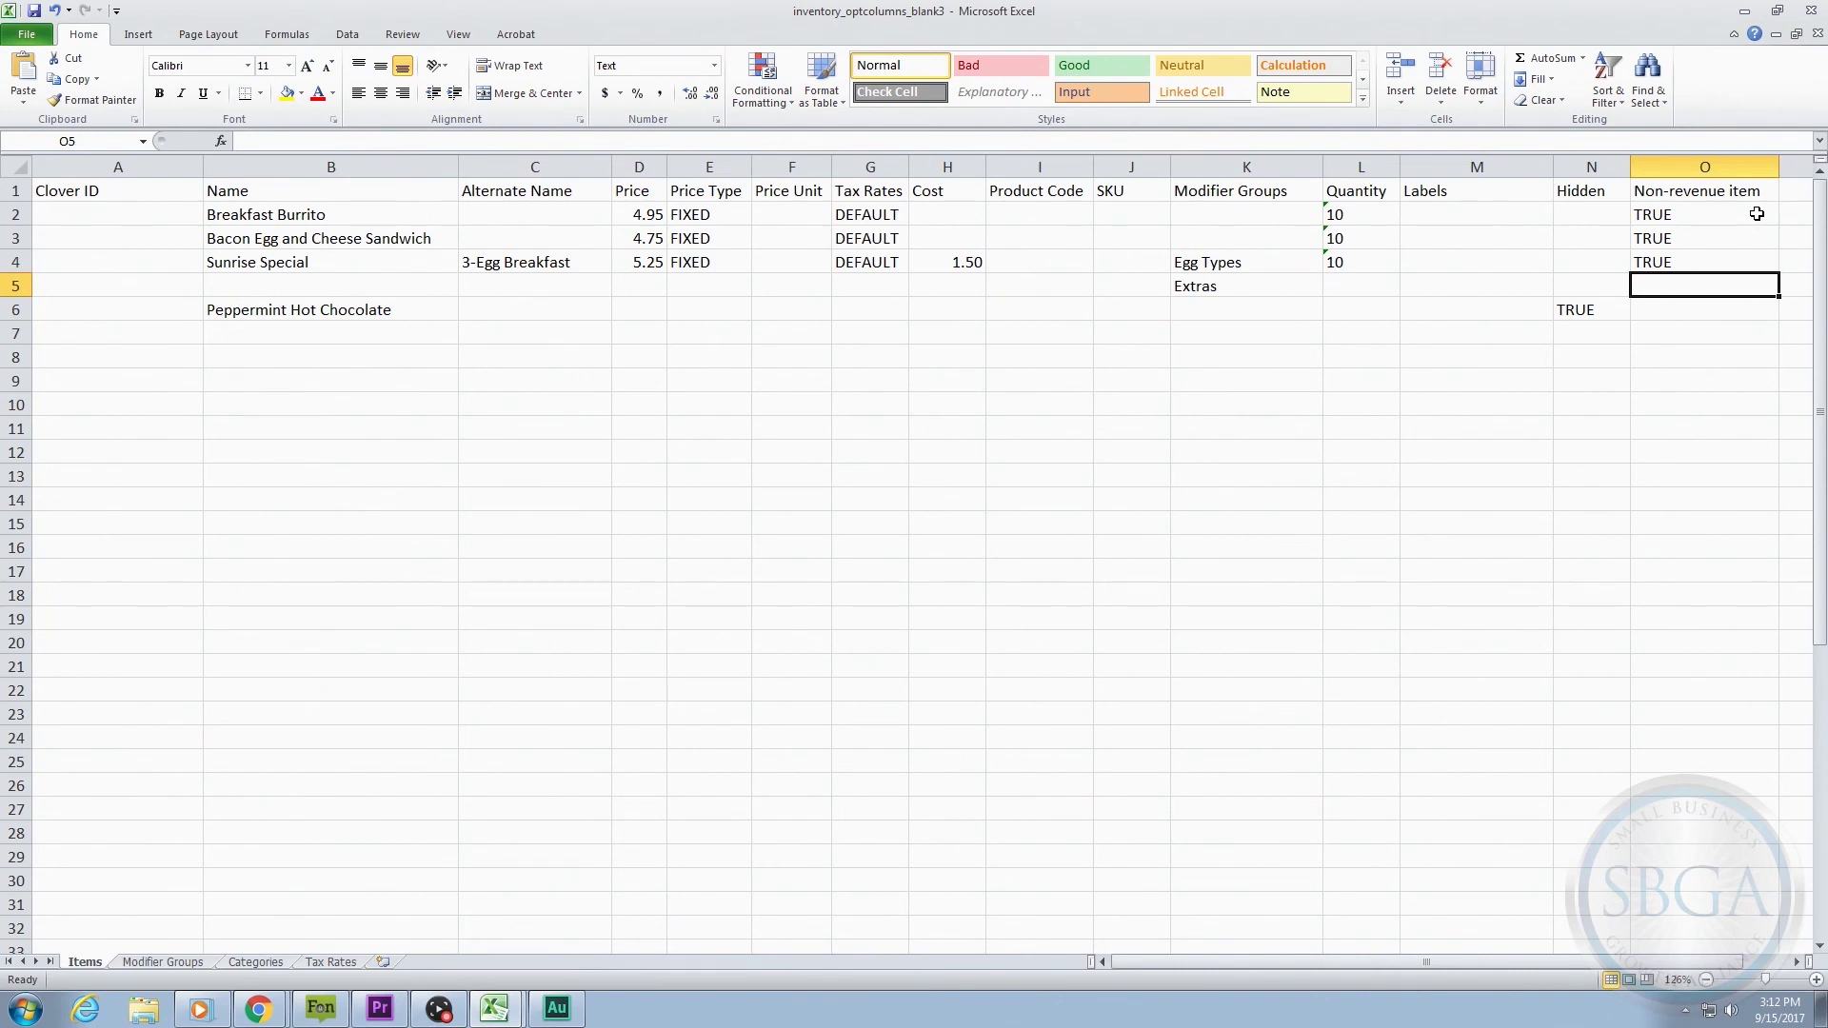
- Clear the trial TRUE values from O2:O4, leaving the Non-revenue column empty
drag(1757, 214, 1752, 263)
right_click(1752, 266)
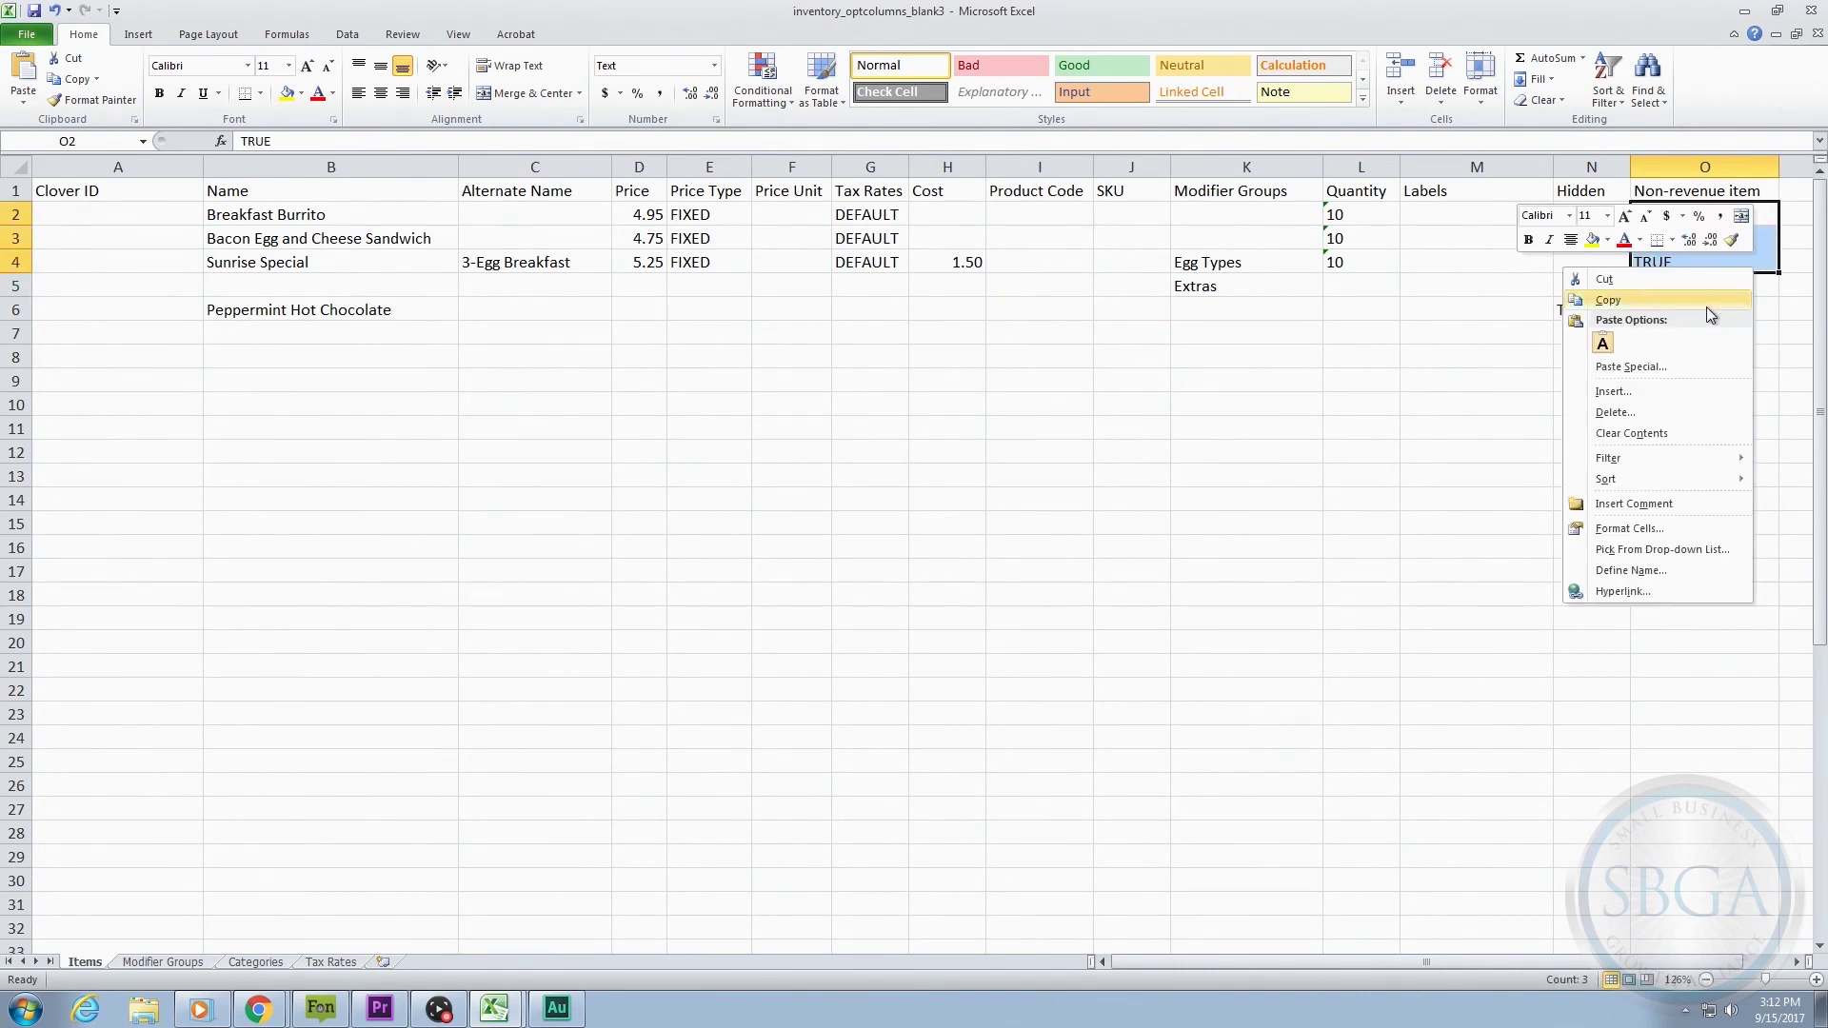
click(1639, 431)
click(1463, 484)
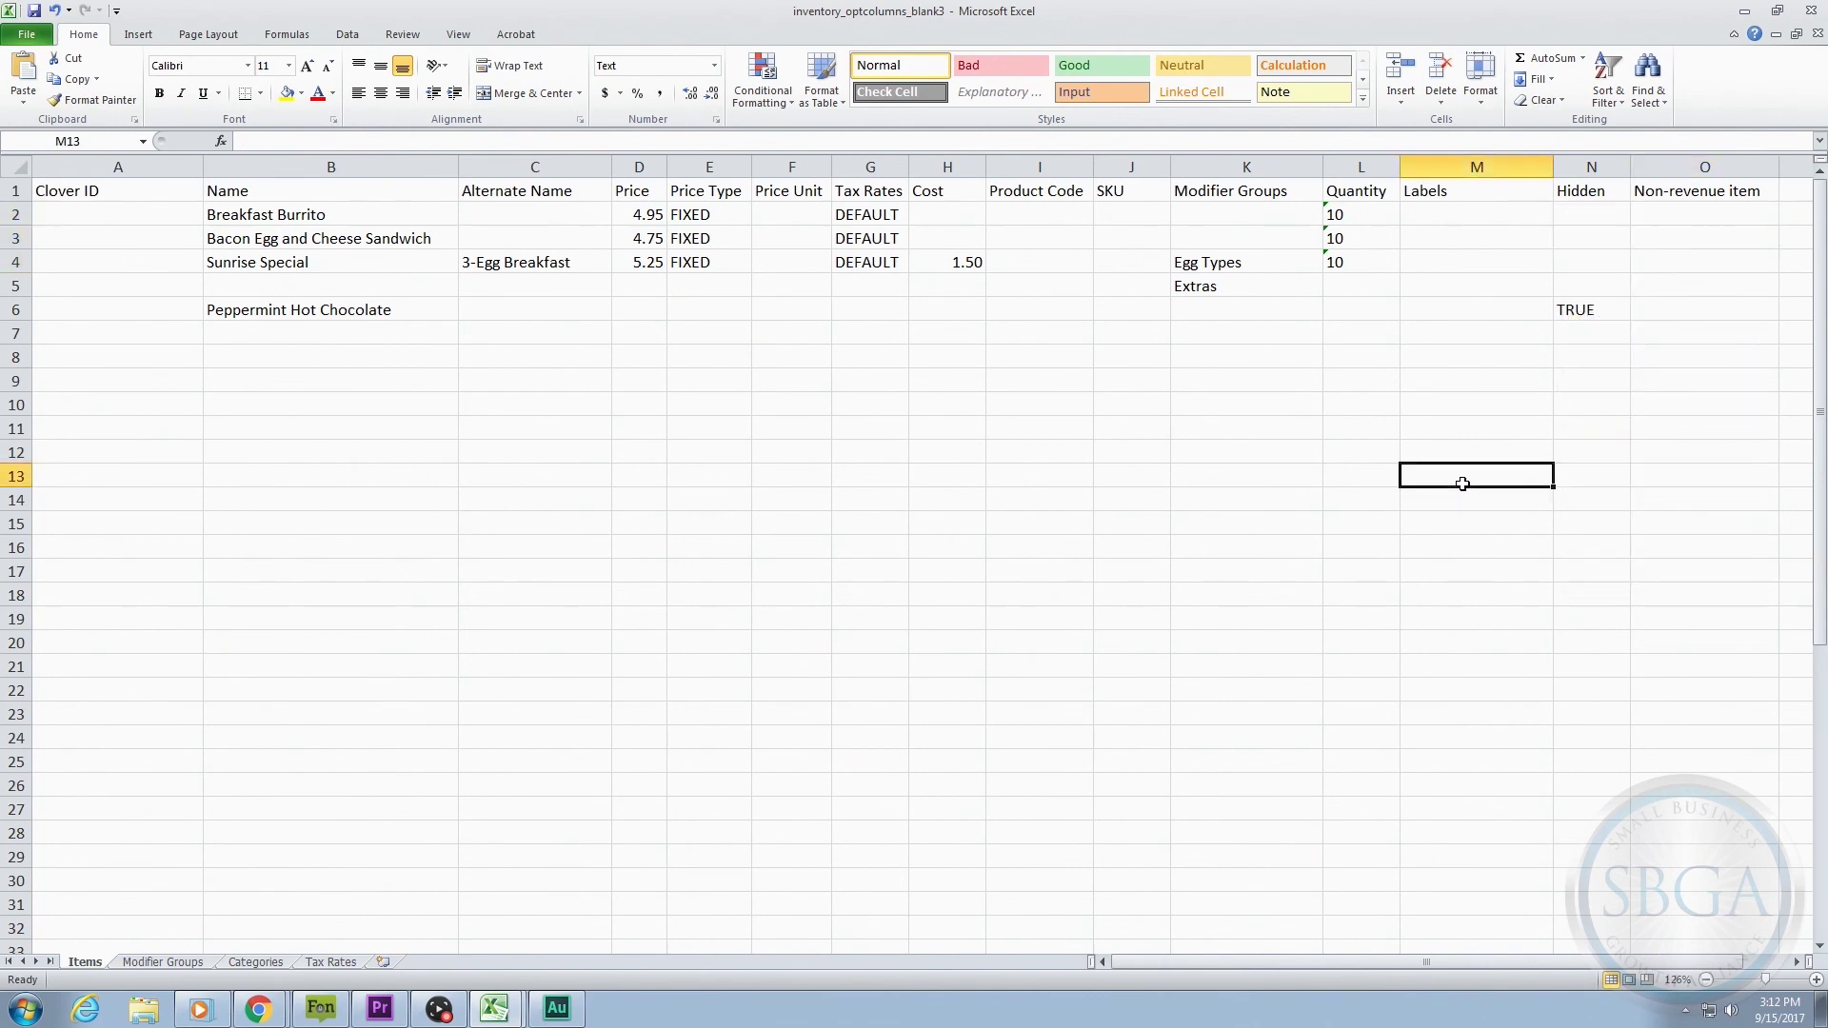
- Save the workbook as inventory_optcolumns_blank4 and return to the Clover inventory page in Chrome
click(26, 36)
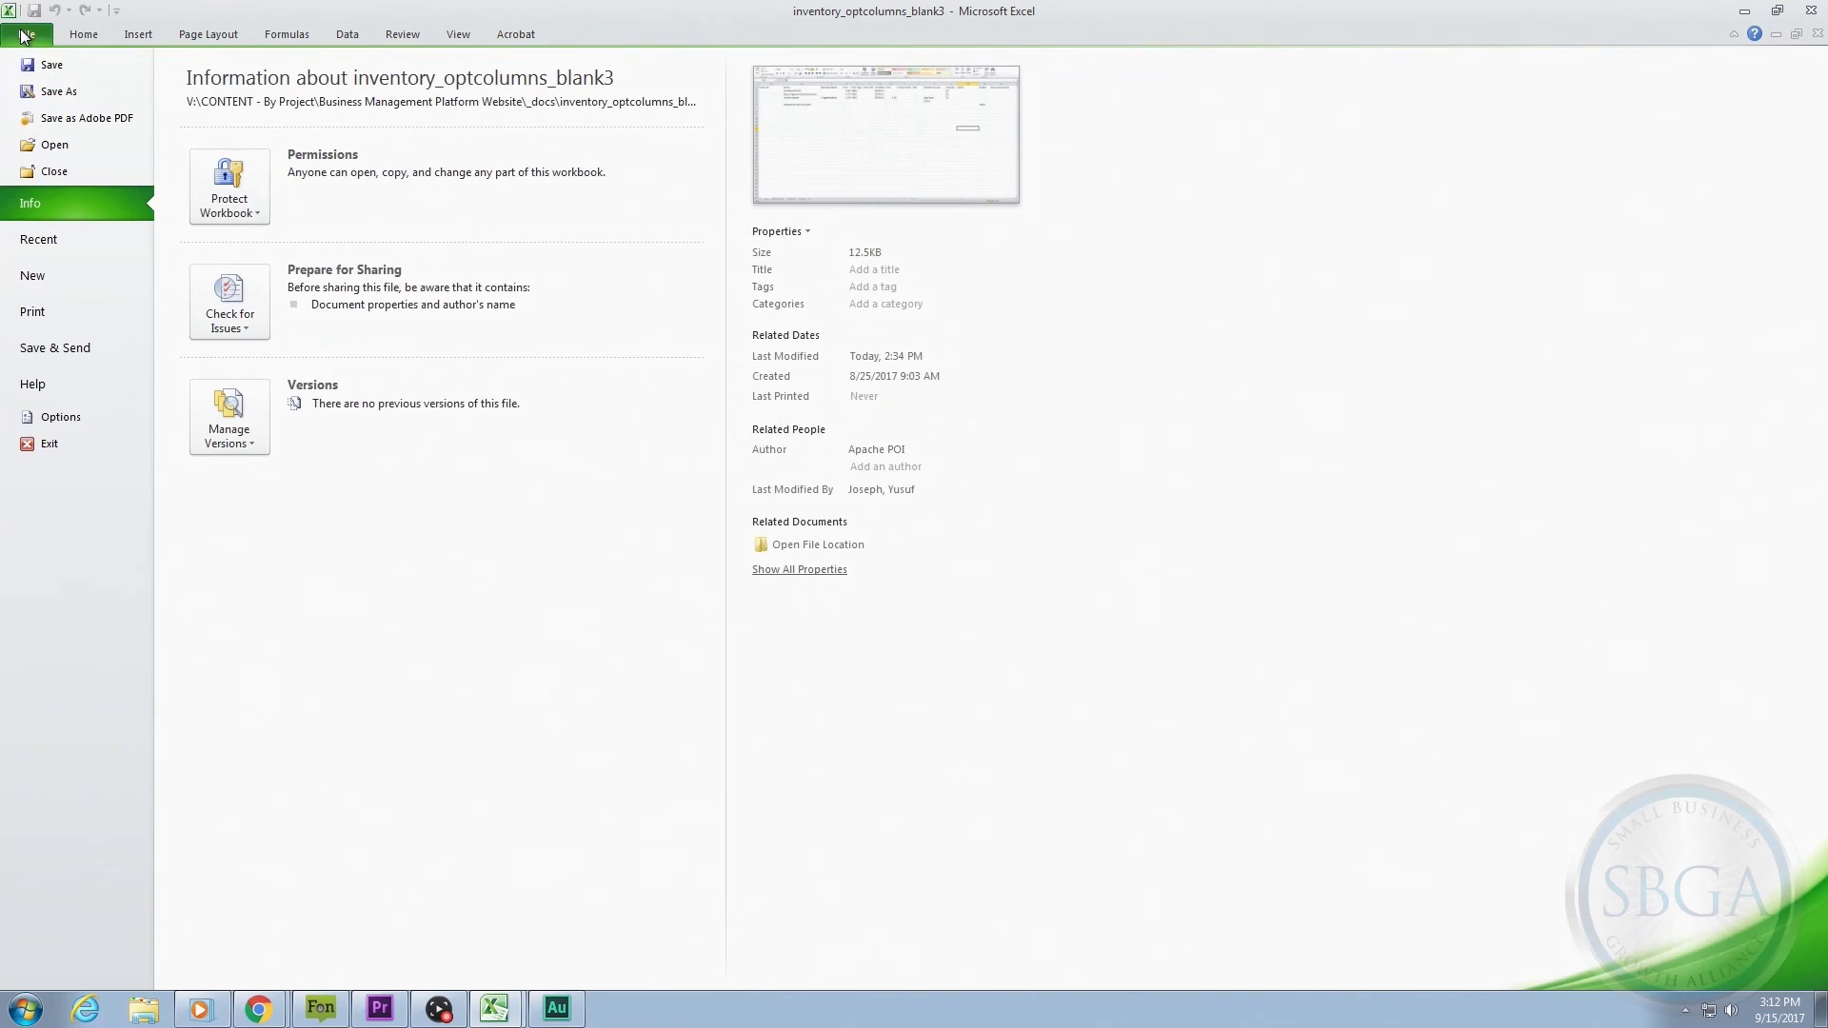
click(57, 90)
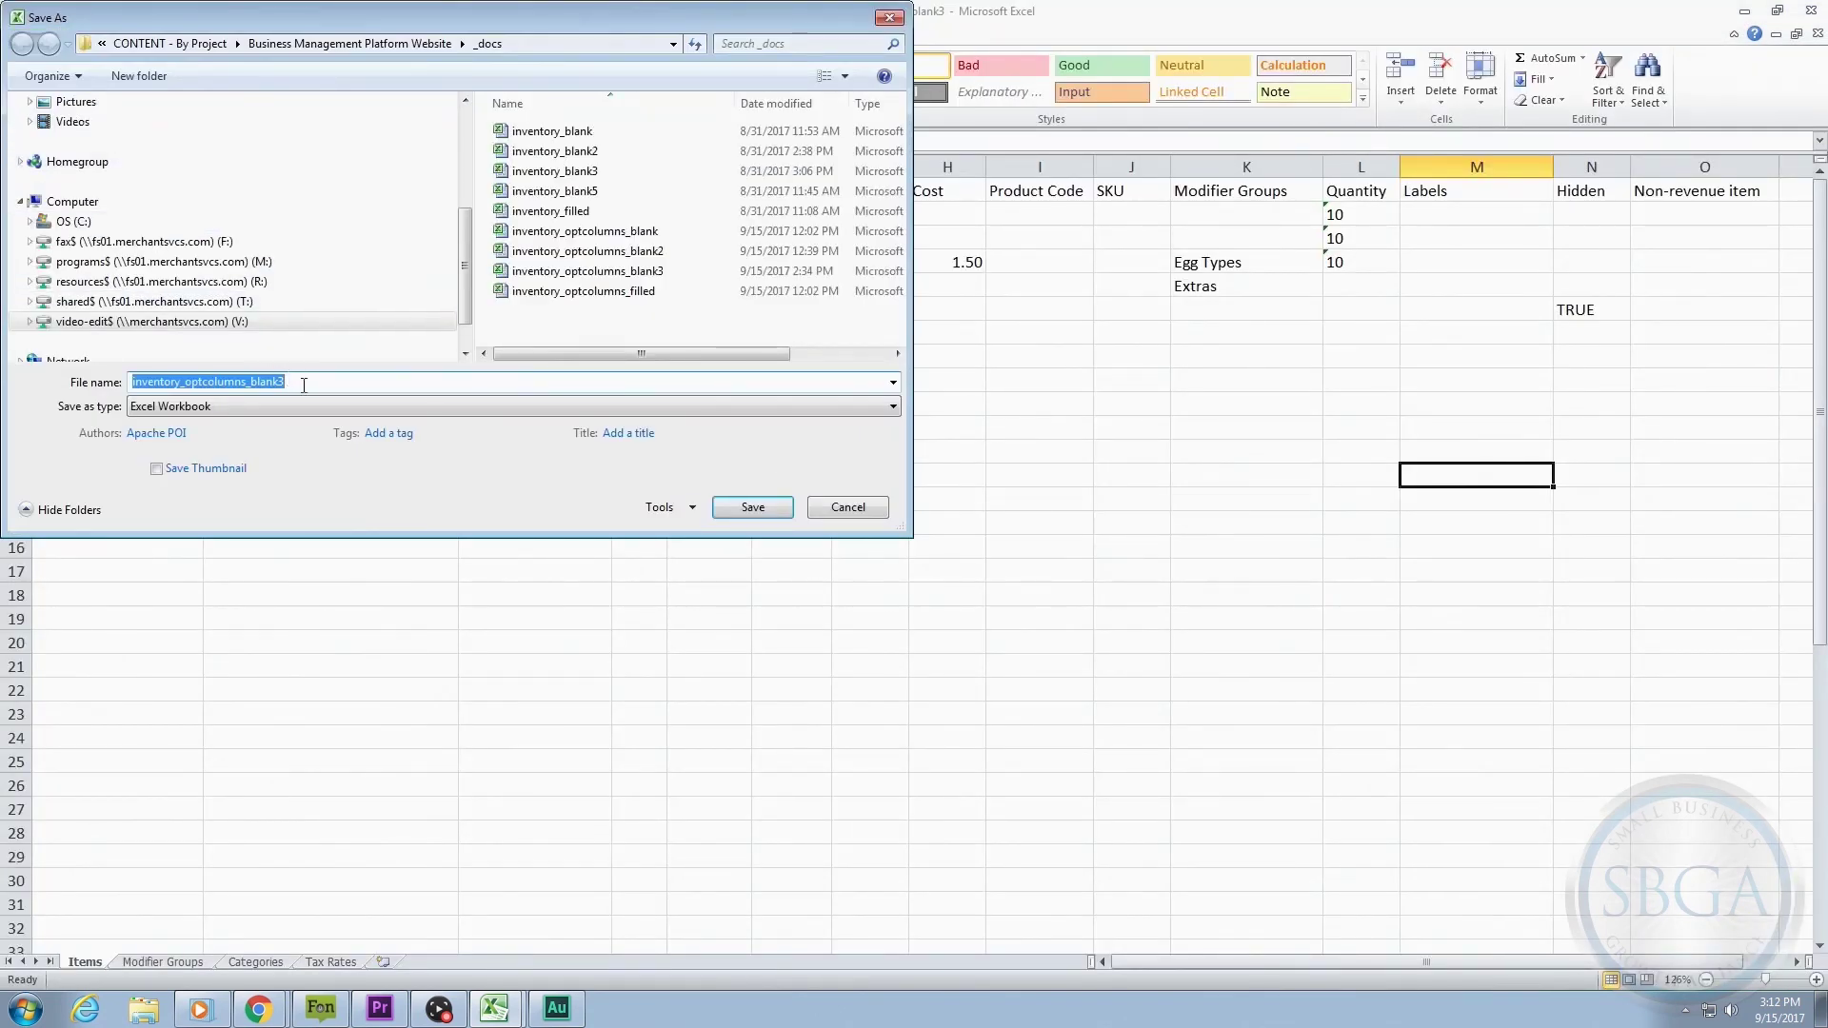
click(306, 383)
key(Return)
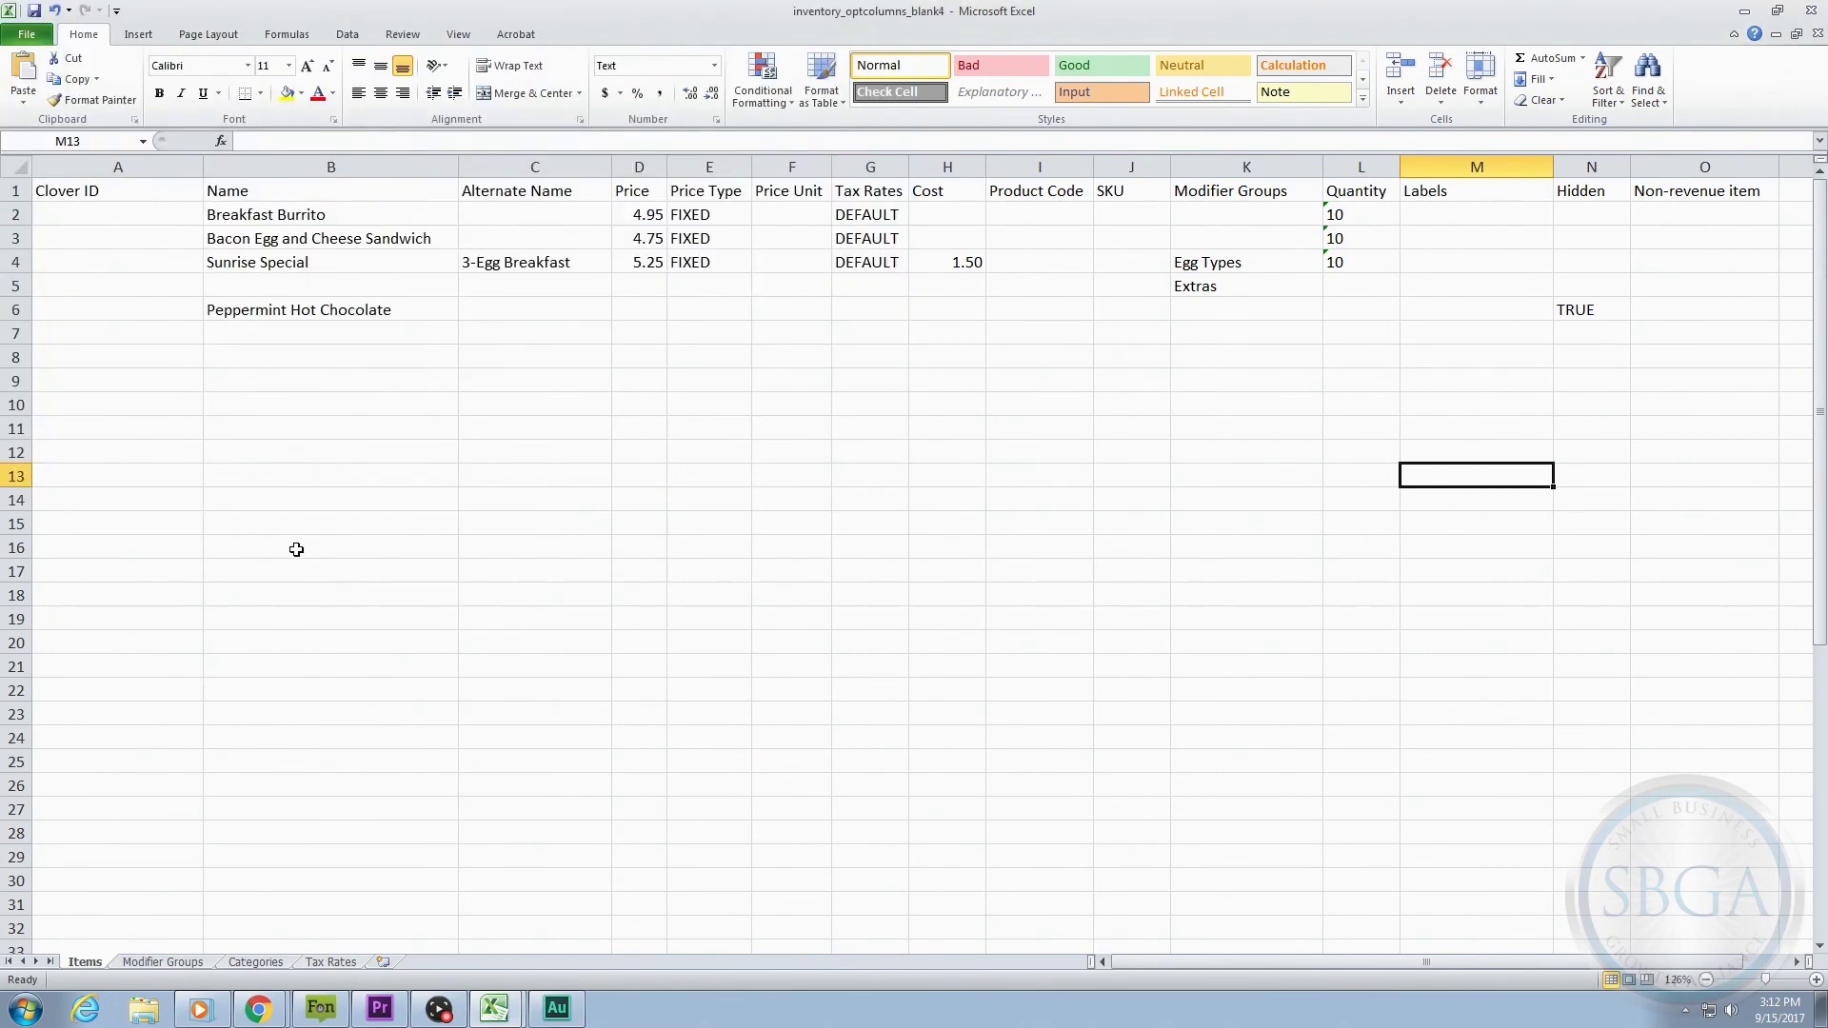
mouse_move(243, 995)
click(221, 965)
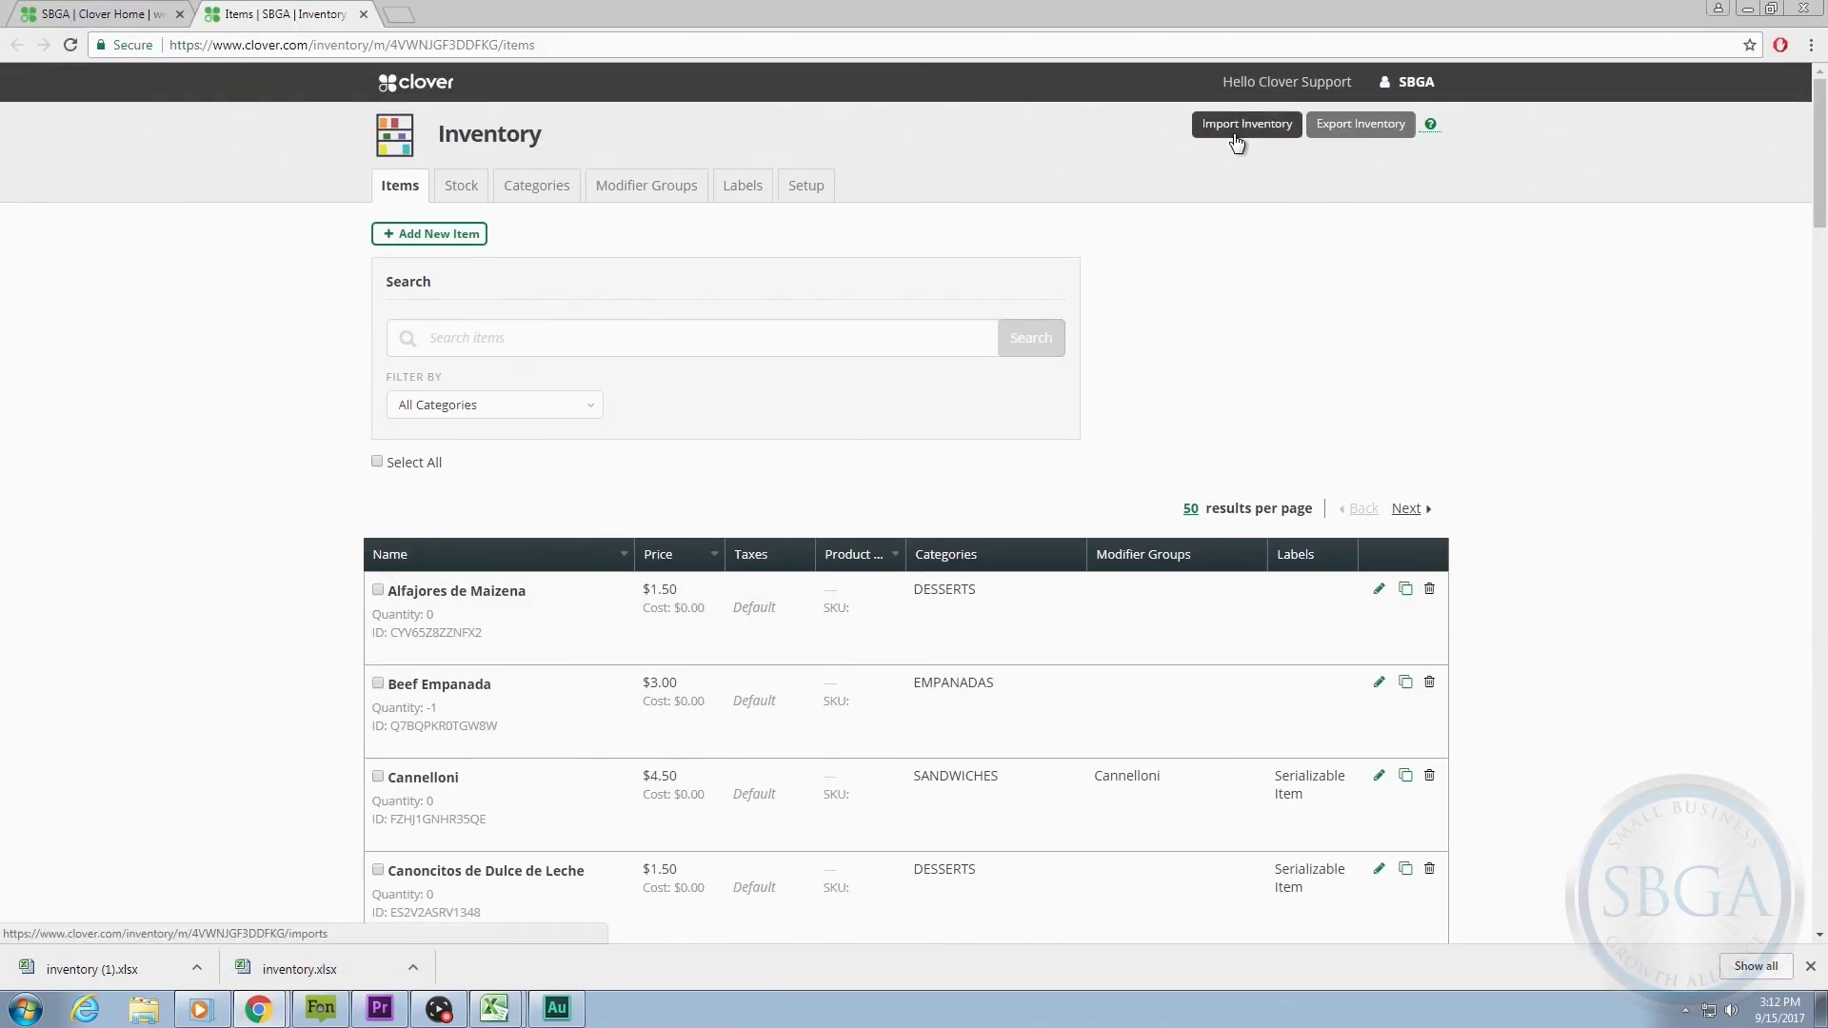
- Import inventory_optcolumns_filled, which reports missing Category Name and Items in Category headers
click(1236, 137)
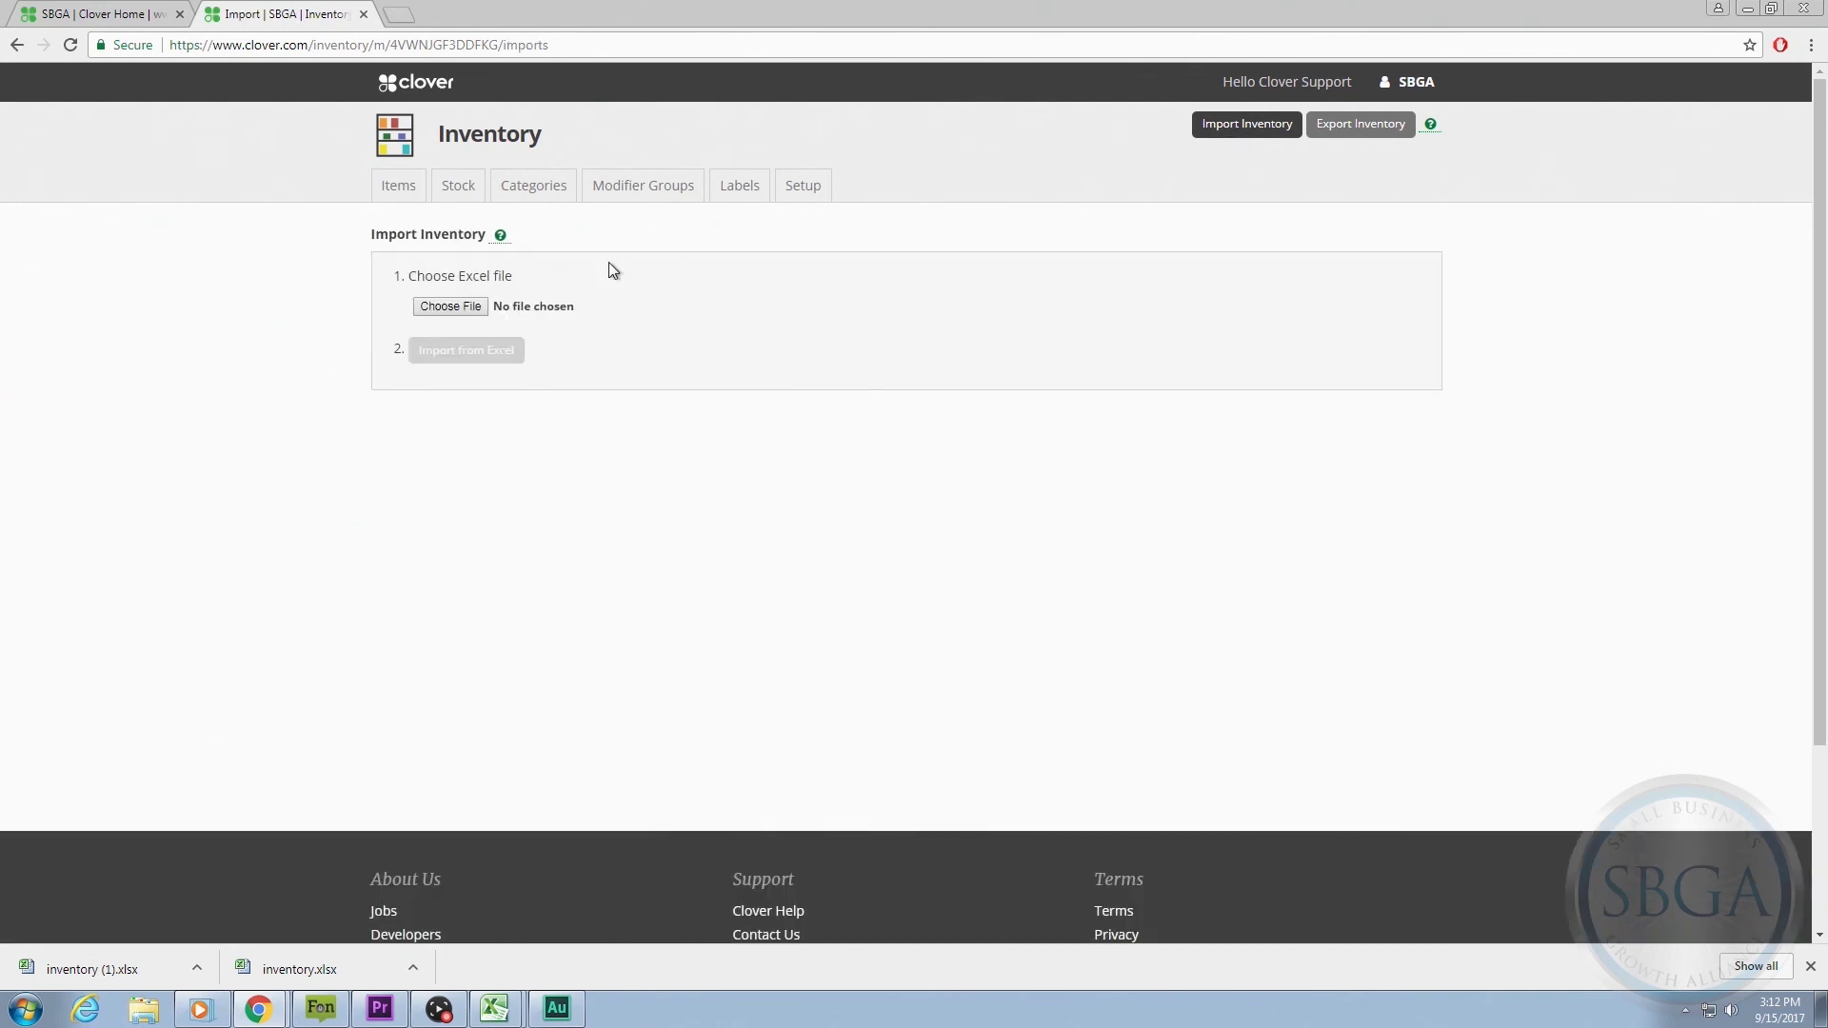
click(479, 307)
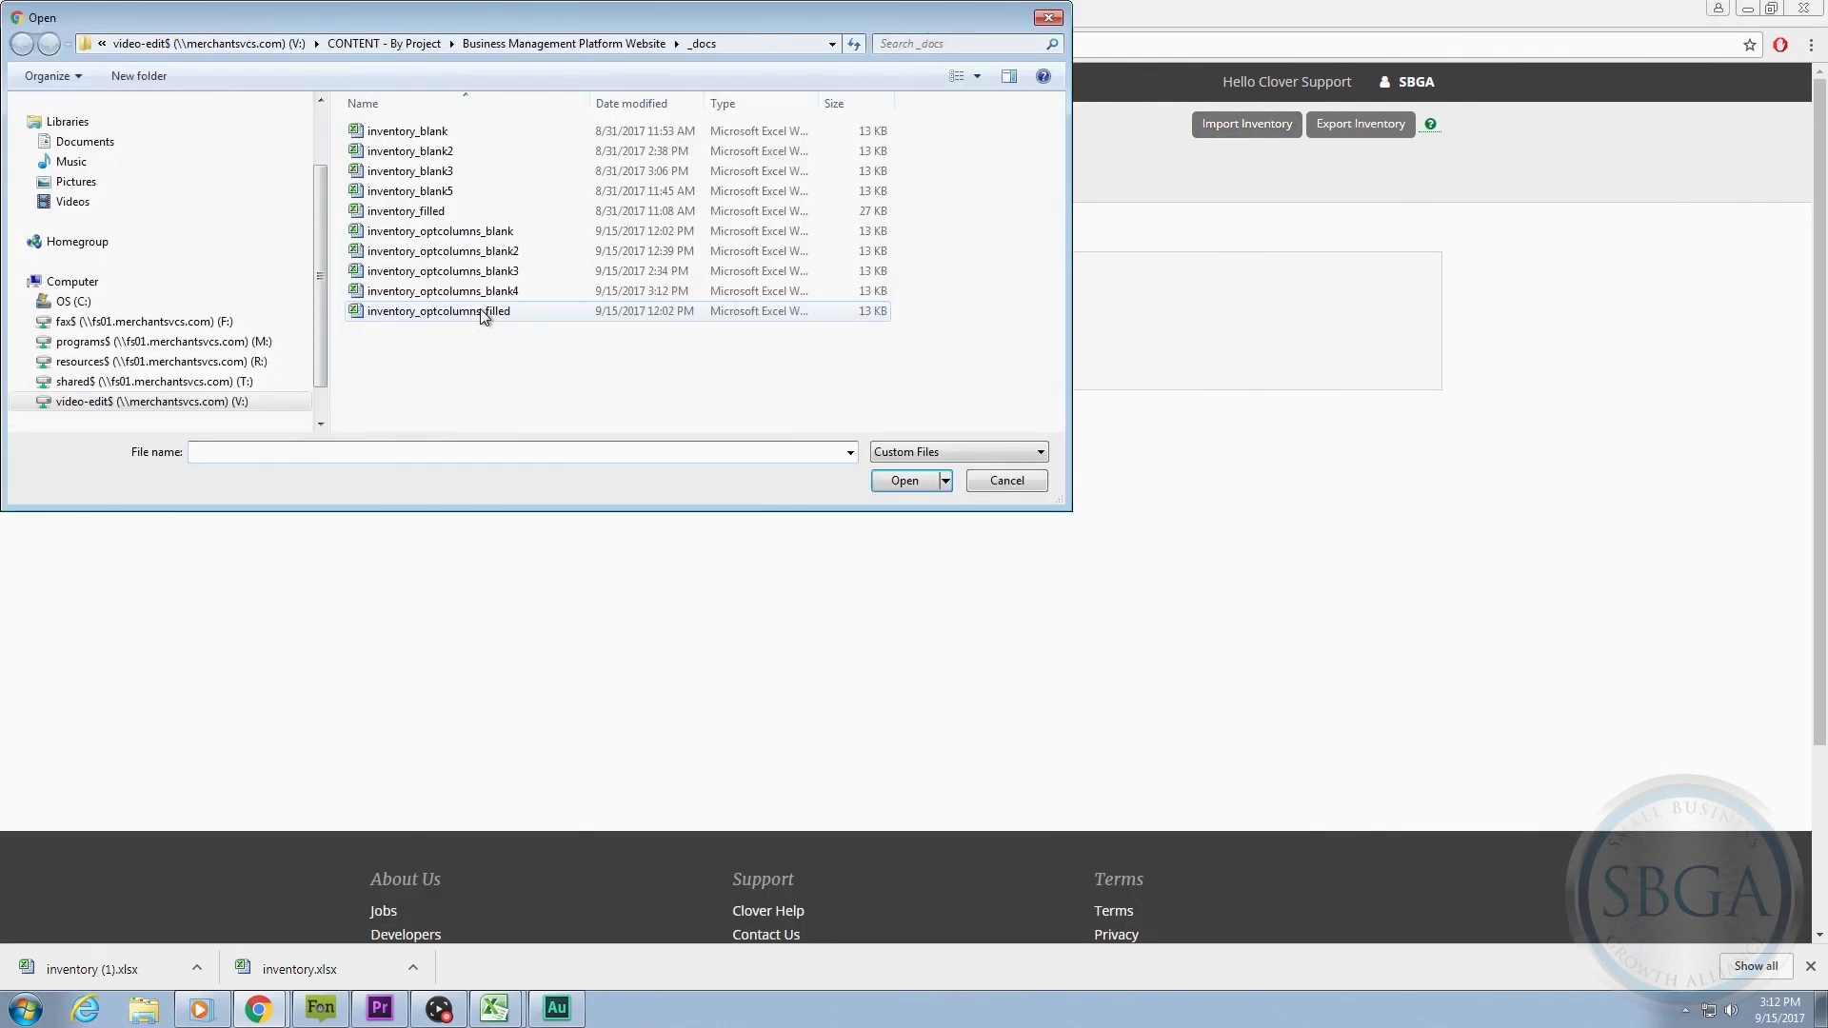
click(504, 315)
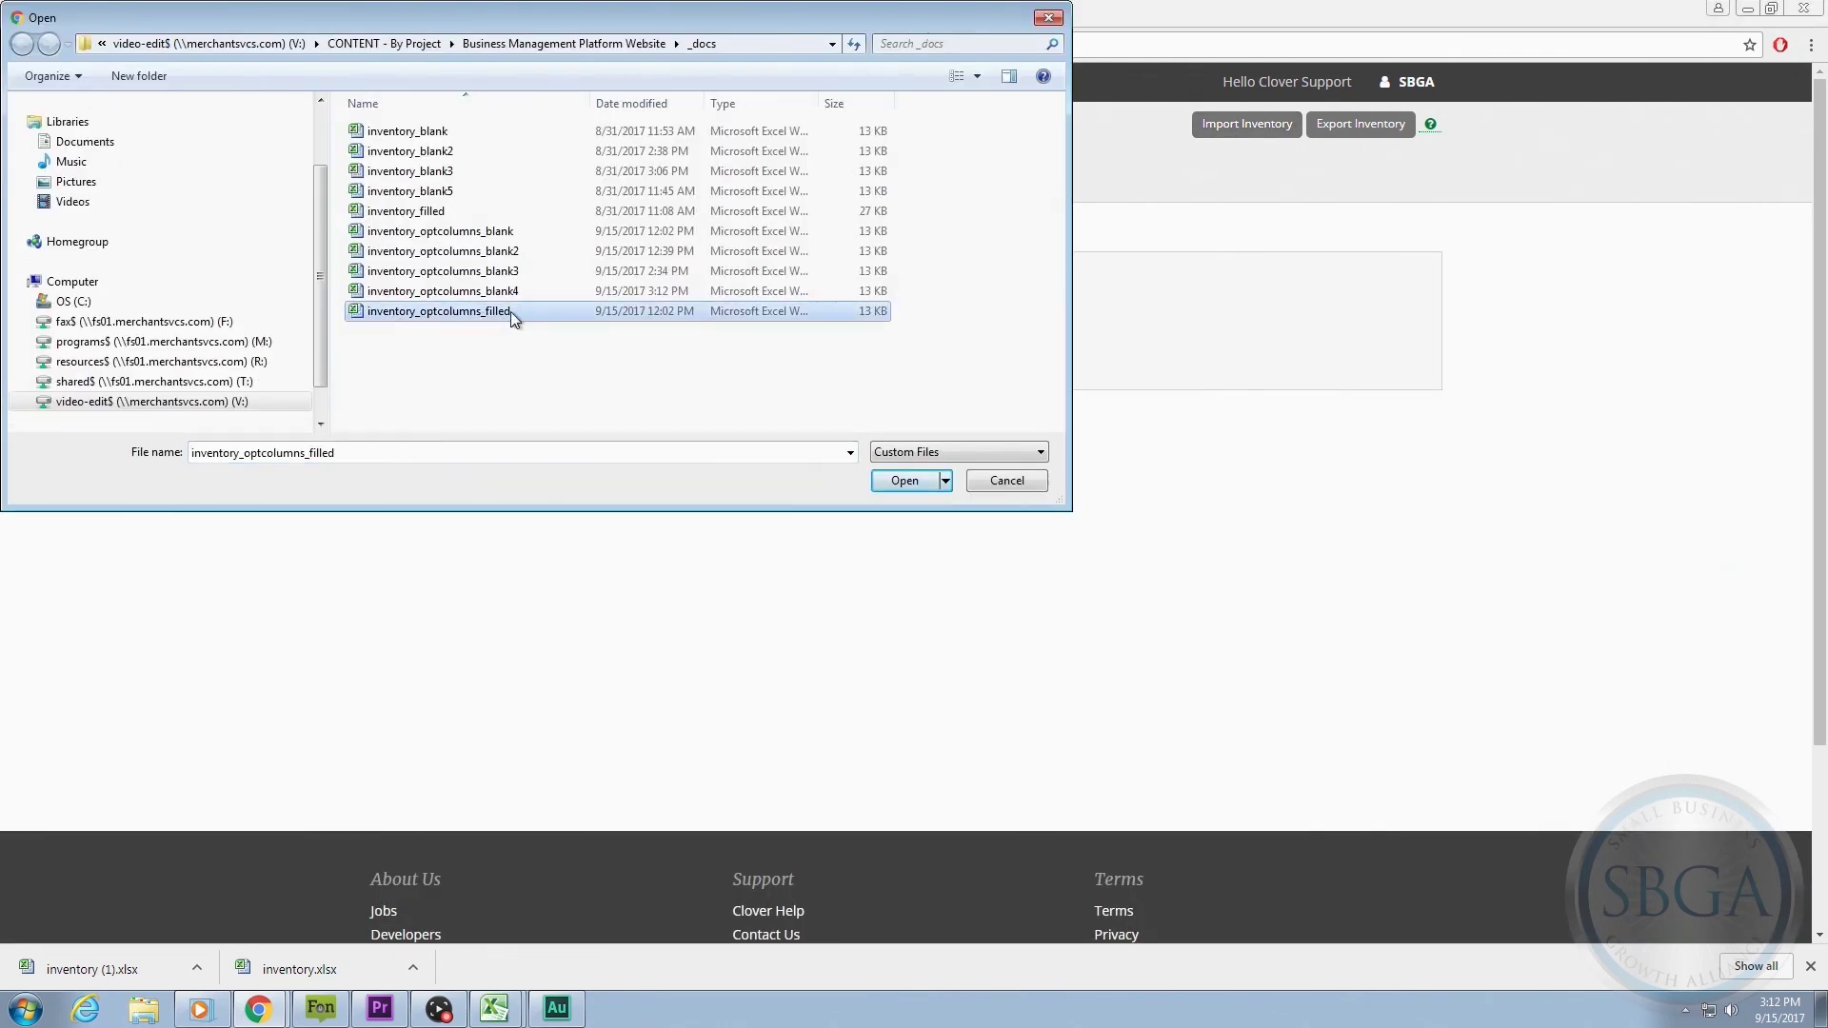
click(928, 486)
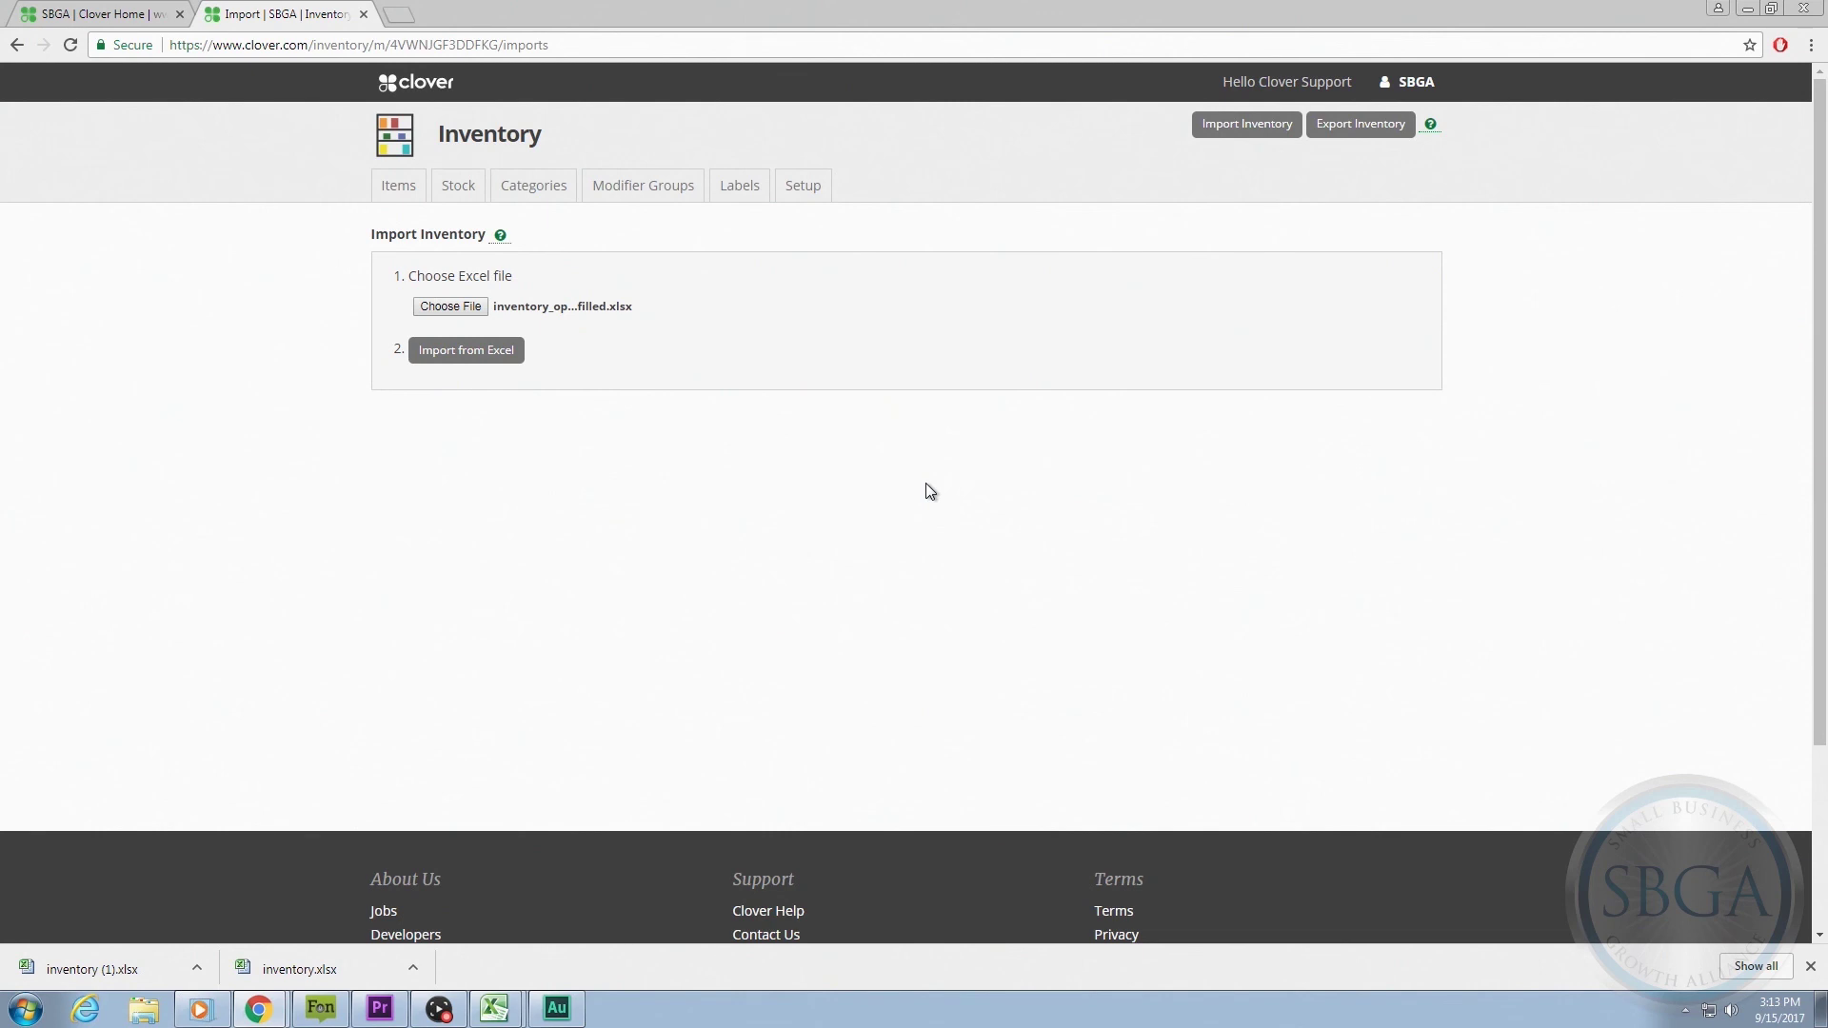
click(521, 358)
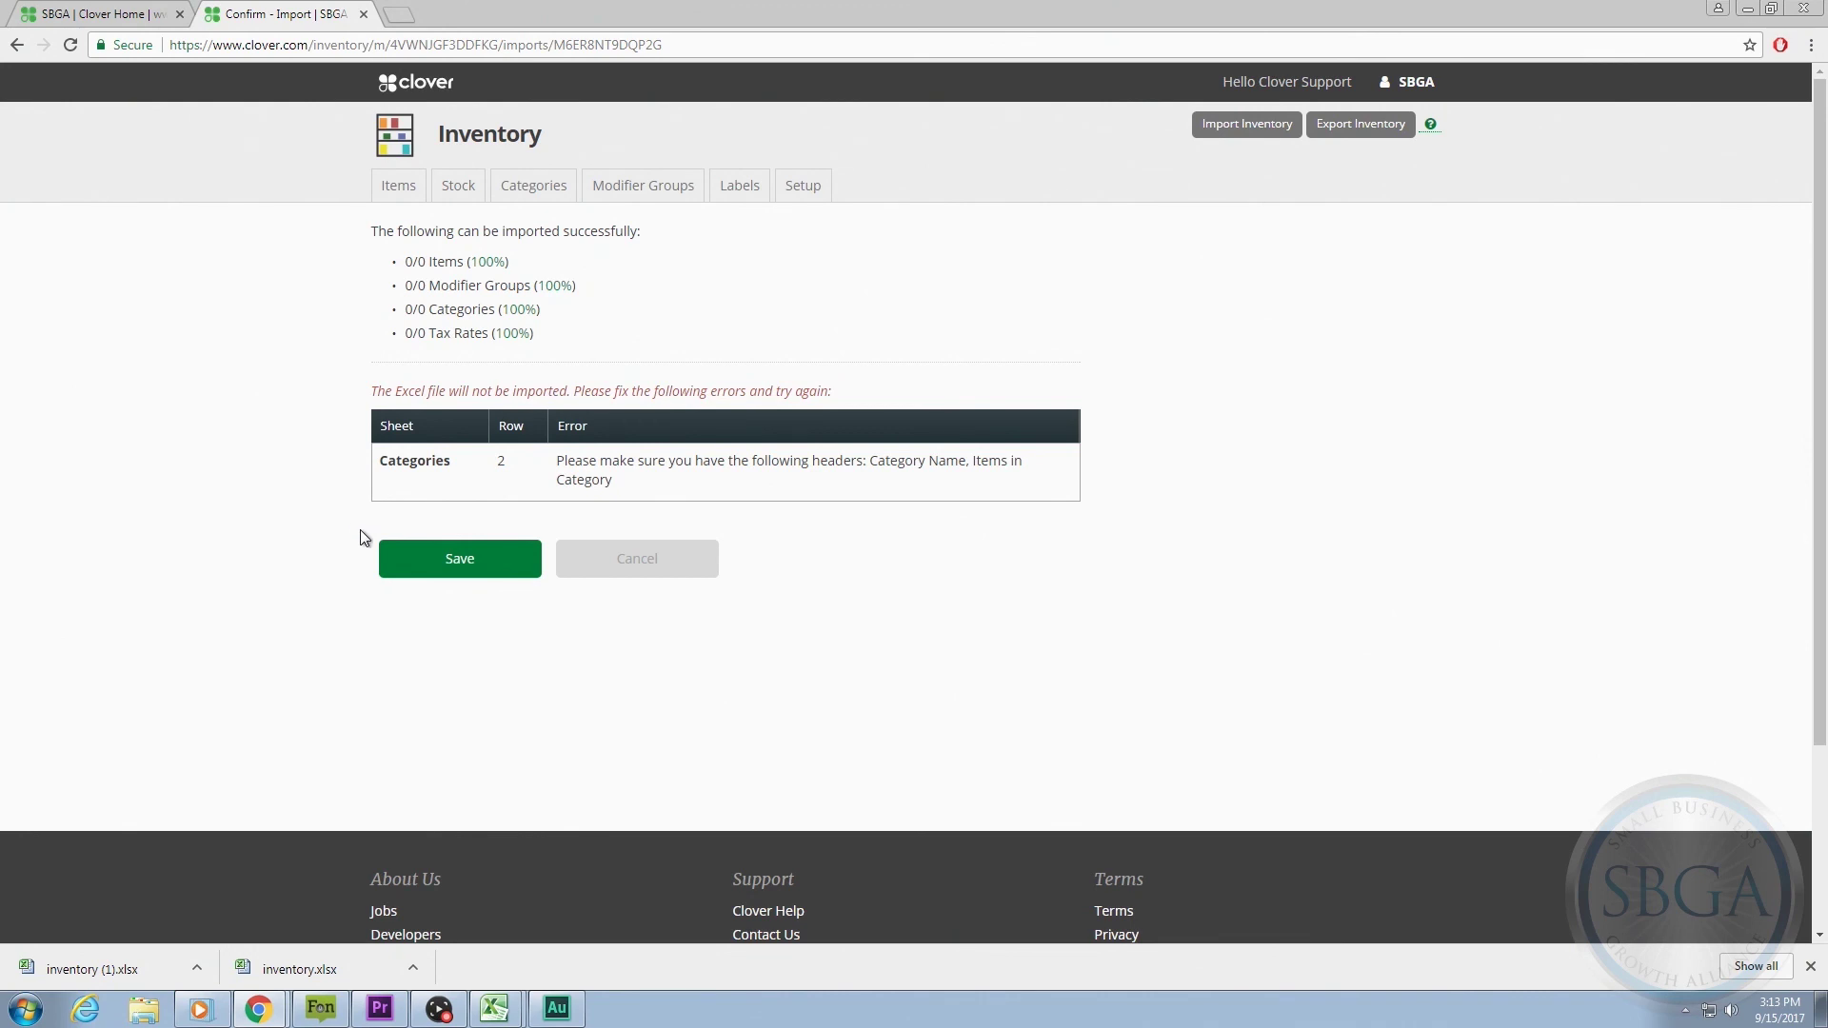
click(400, 560)
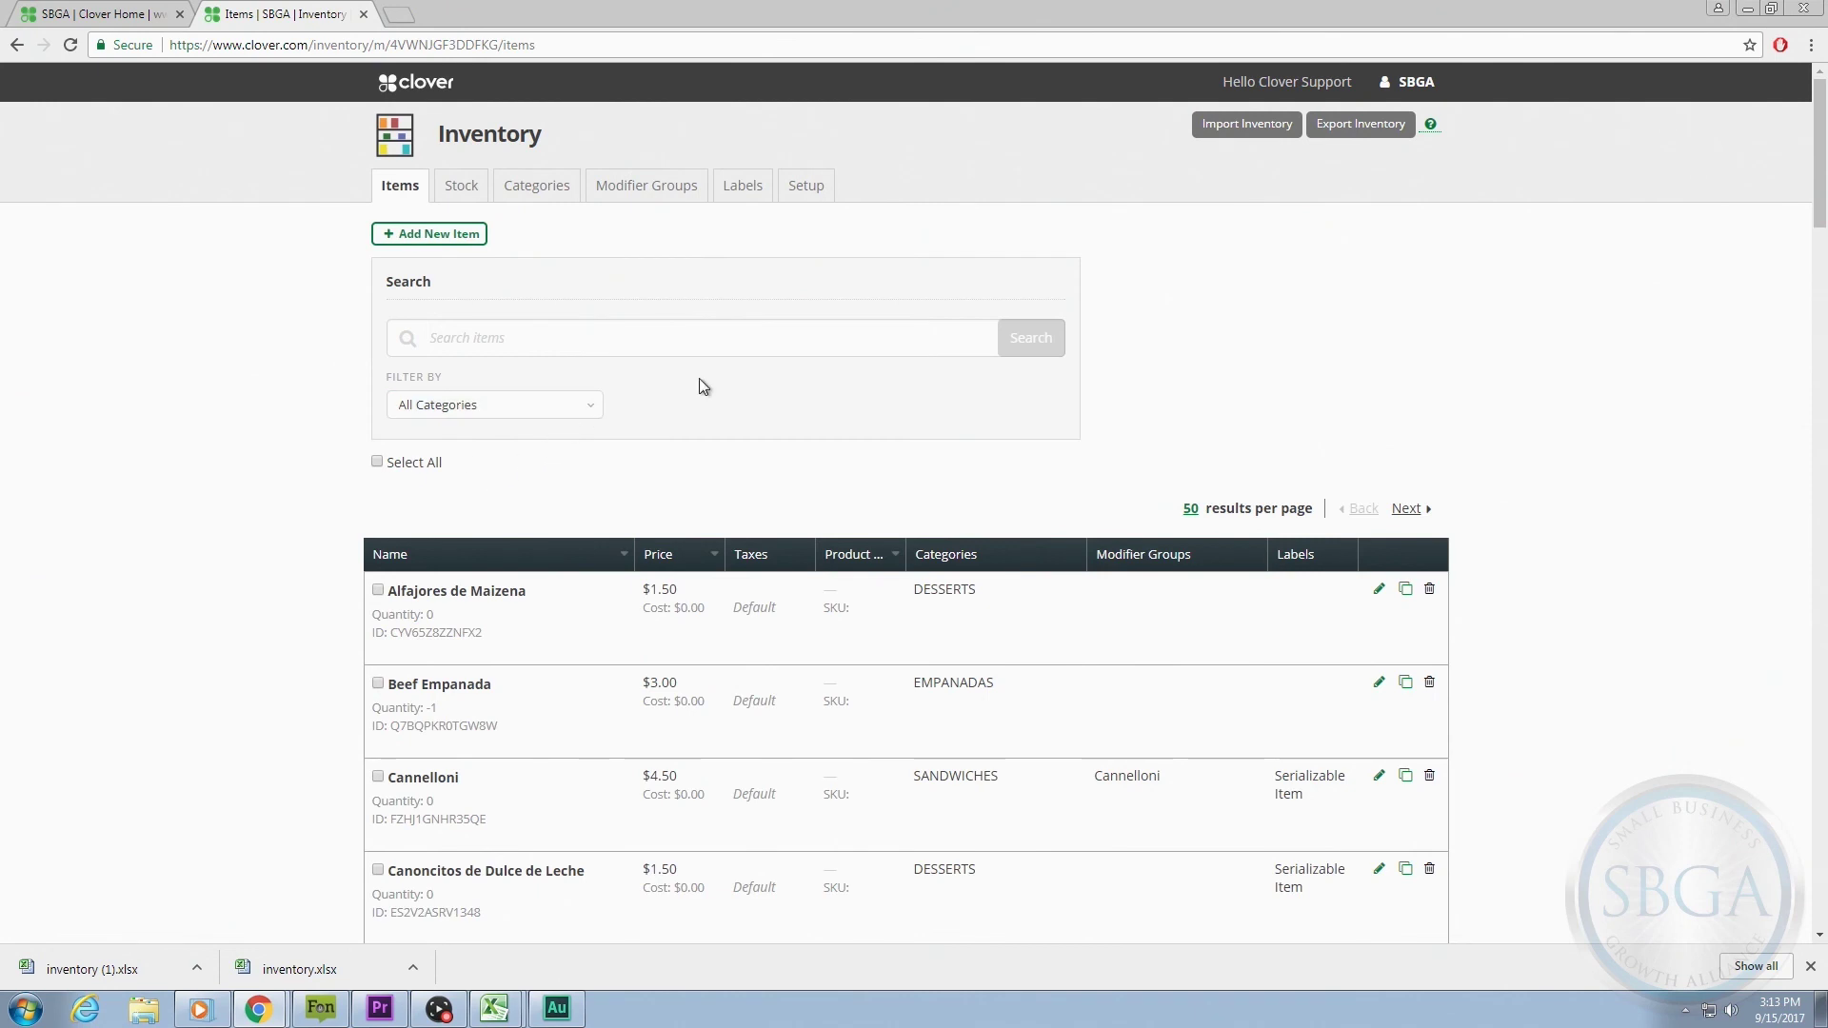
- Select inventory_optcolumns_filled again on the Import Inventory page and run the import
click(1202, 131)
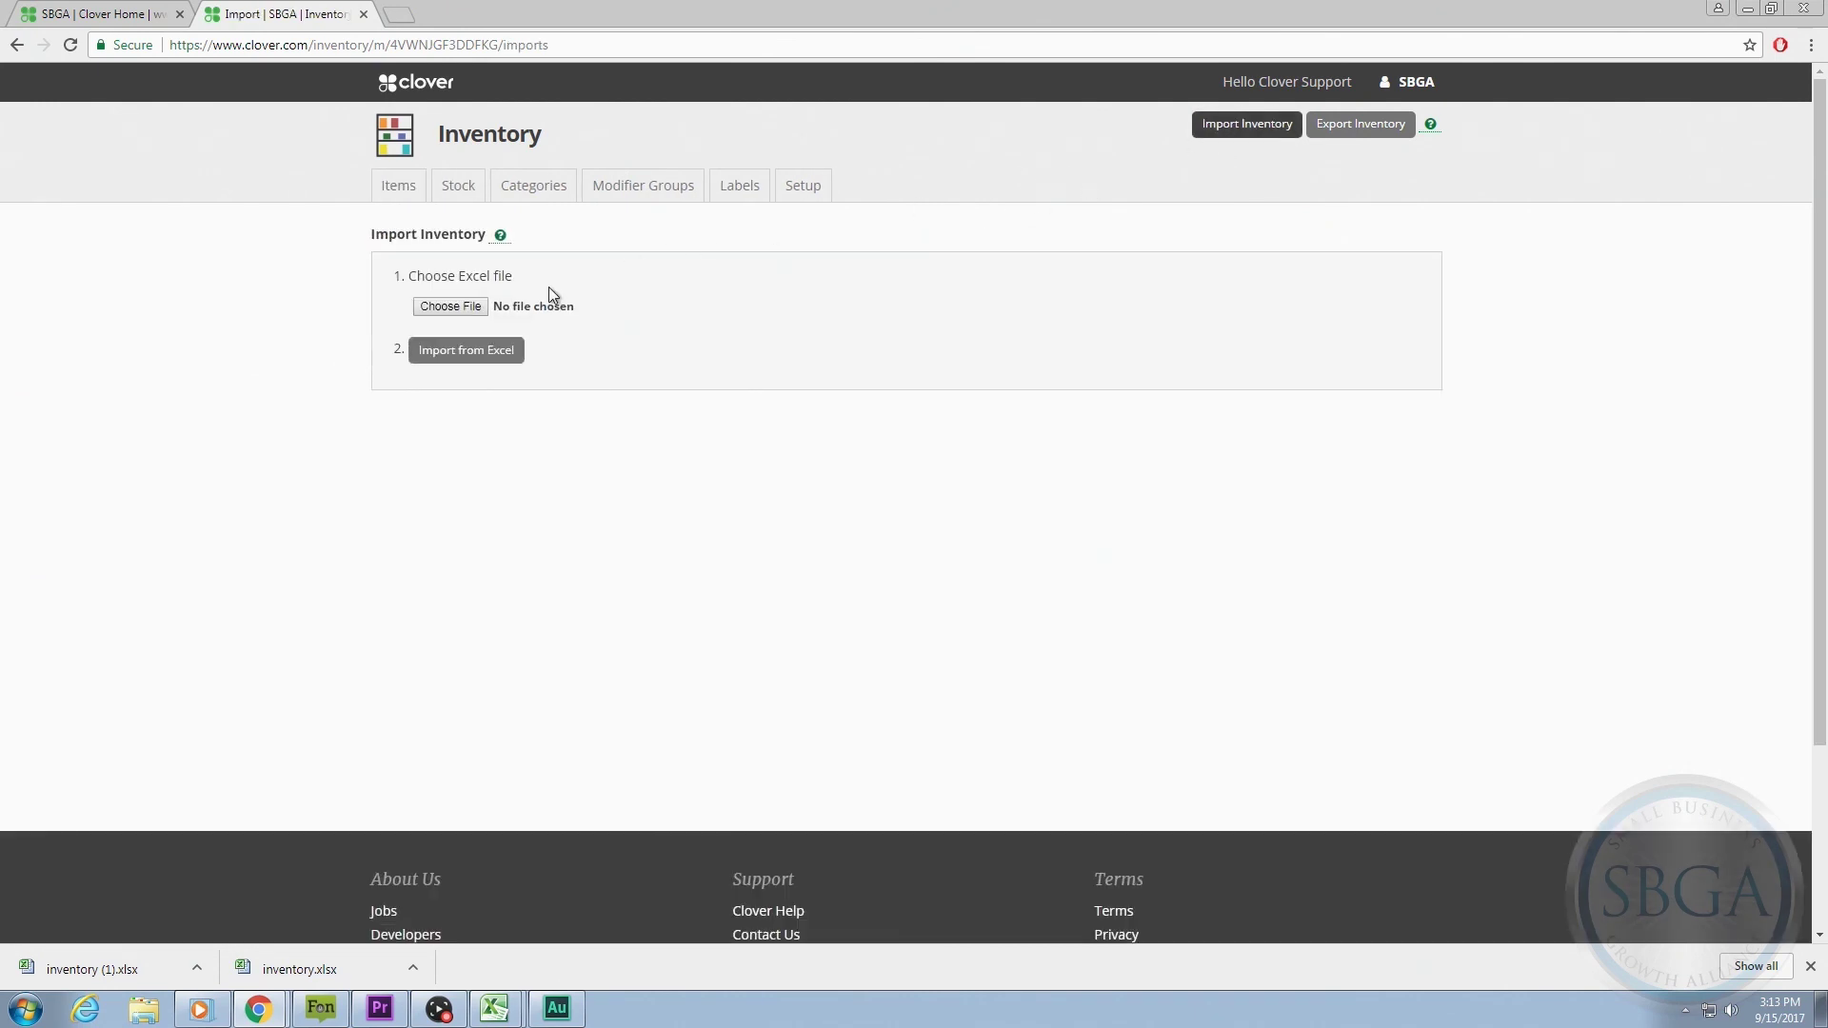
click(479, 309)
double_click(481, 311)
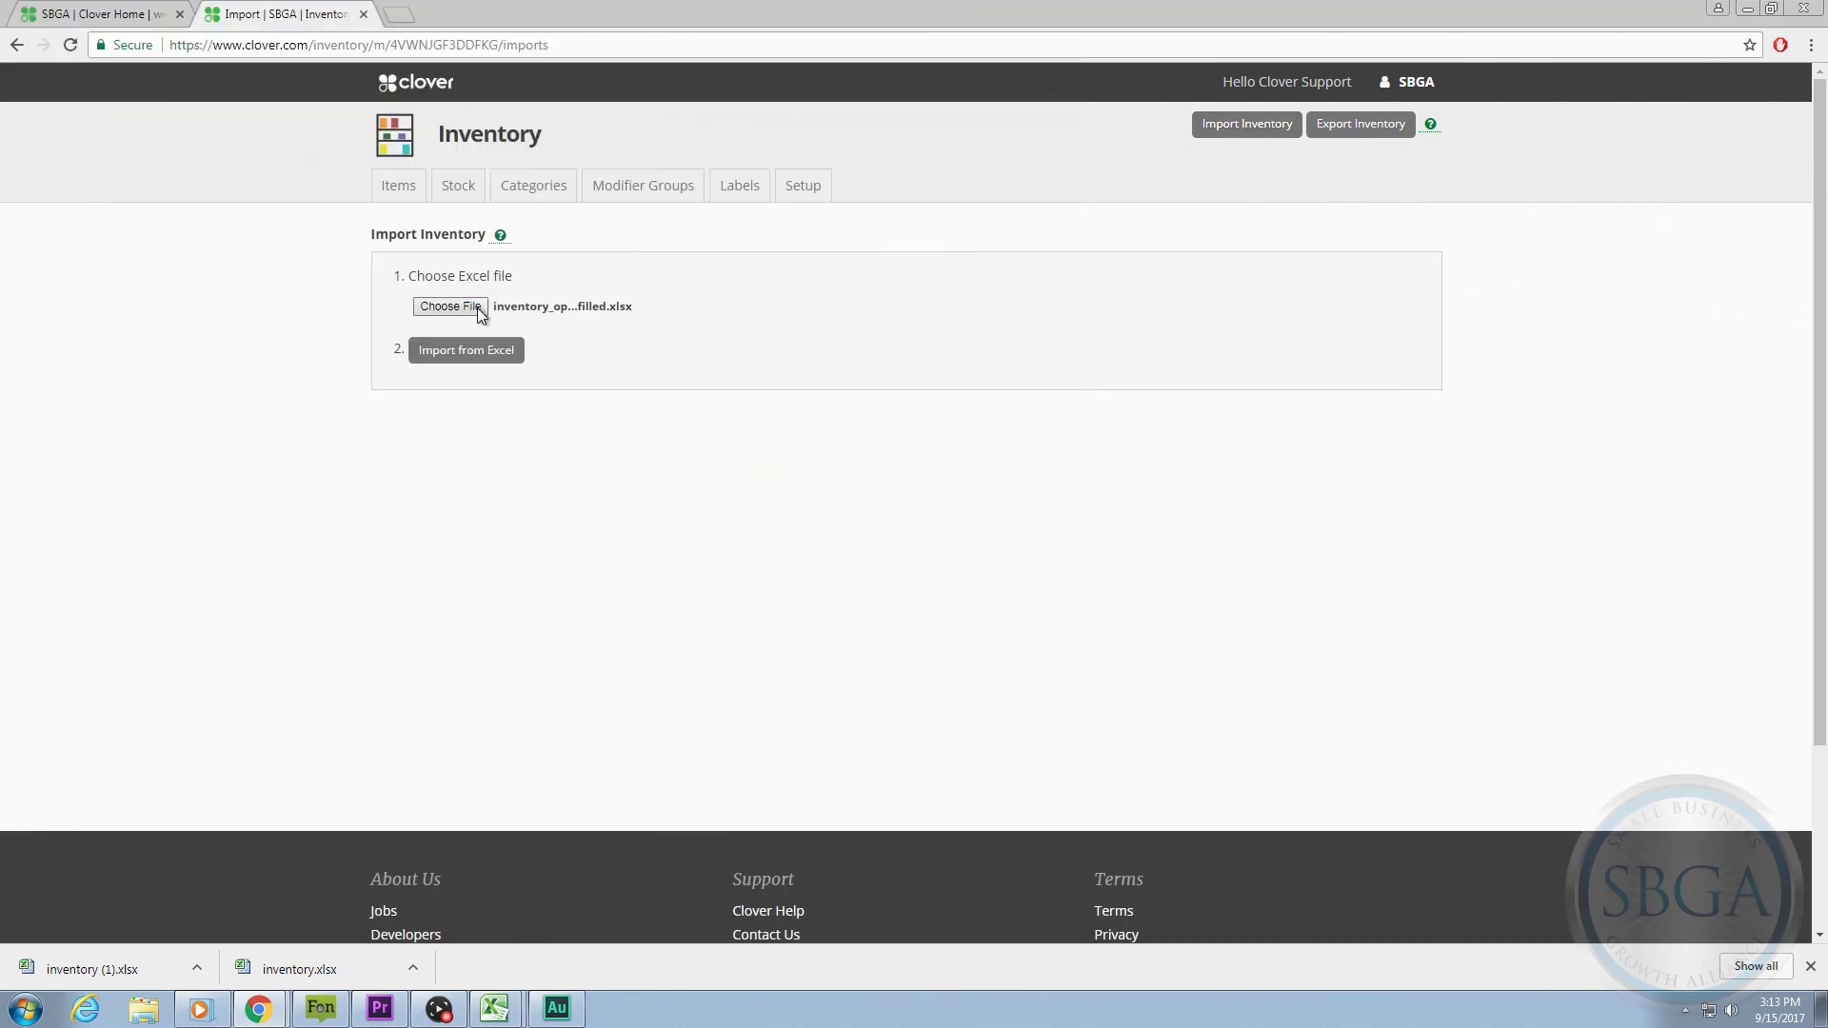
click(502, 366)
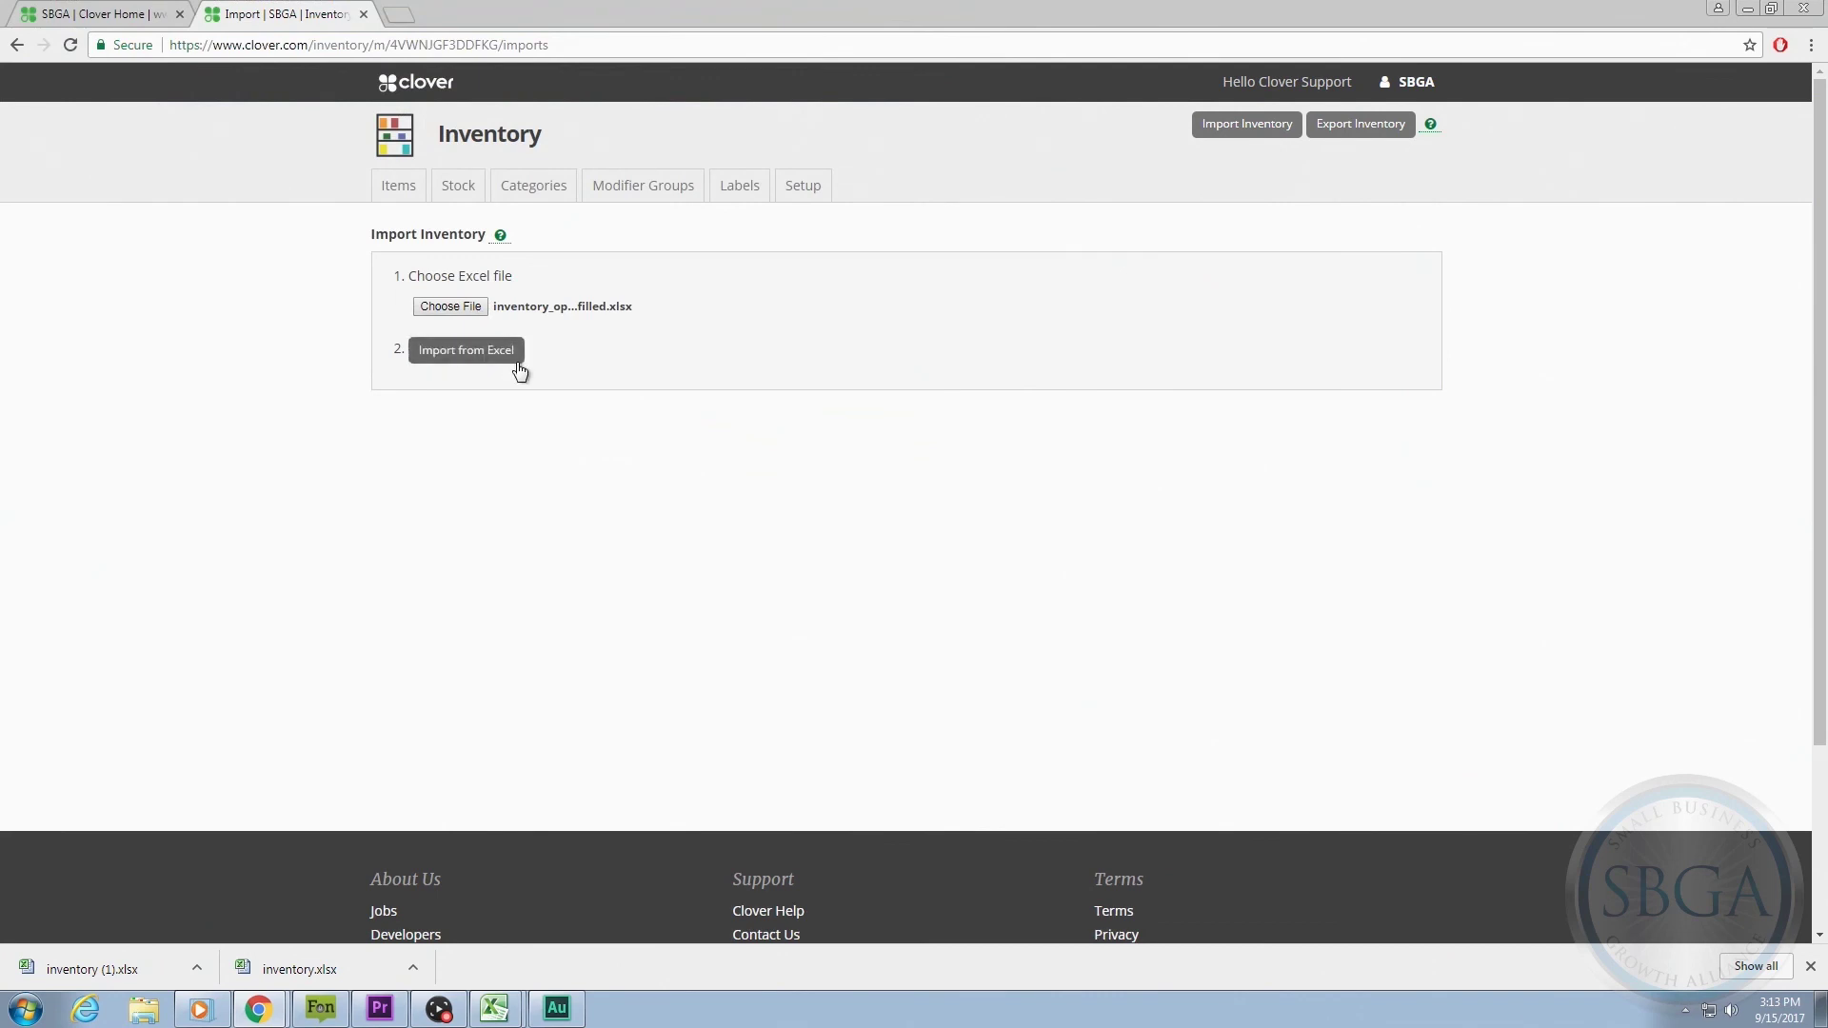